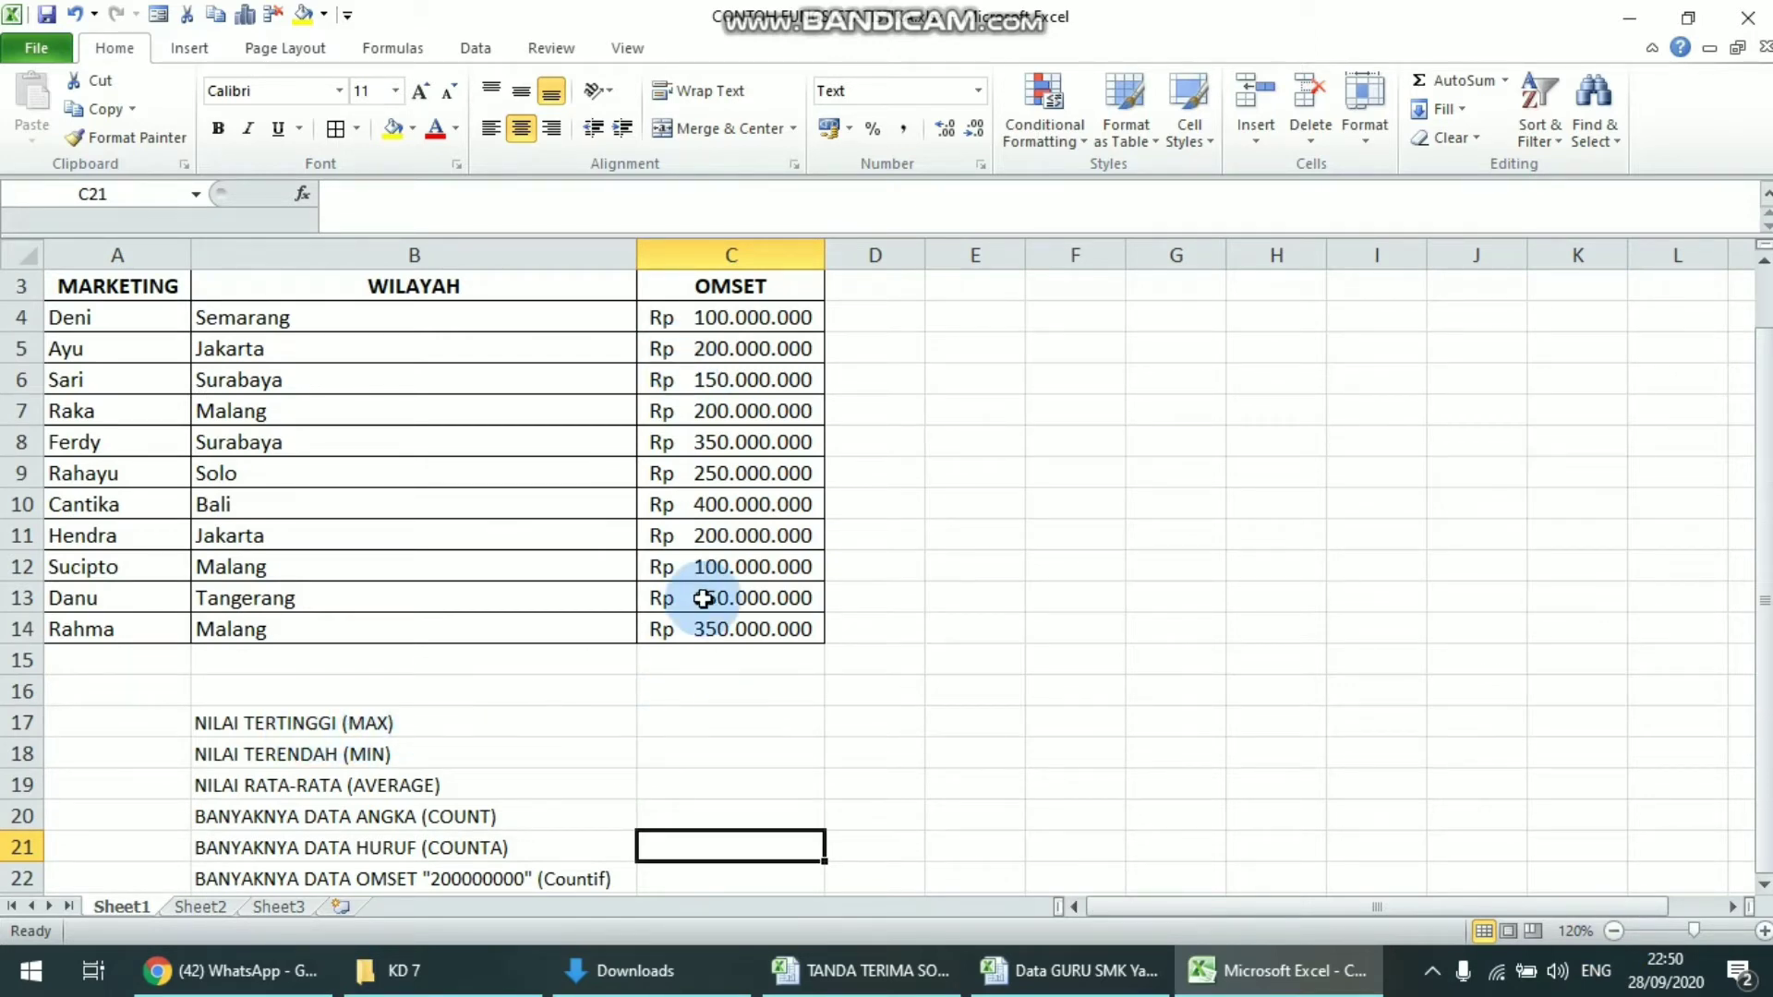
Calculate the highest OMSET value in cell C17 with the formula =MAX(C4:C14)
click(646, 689)
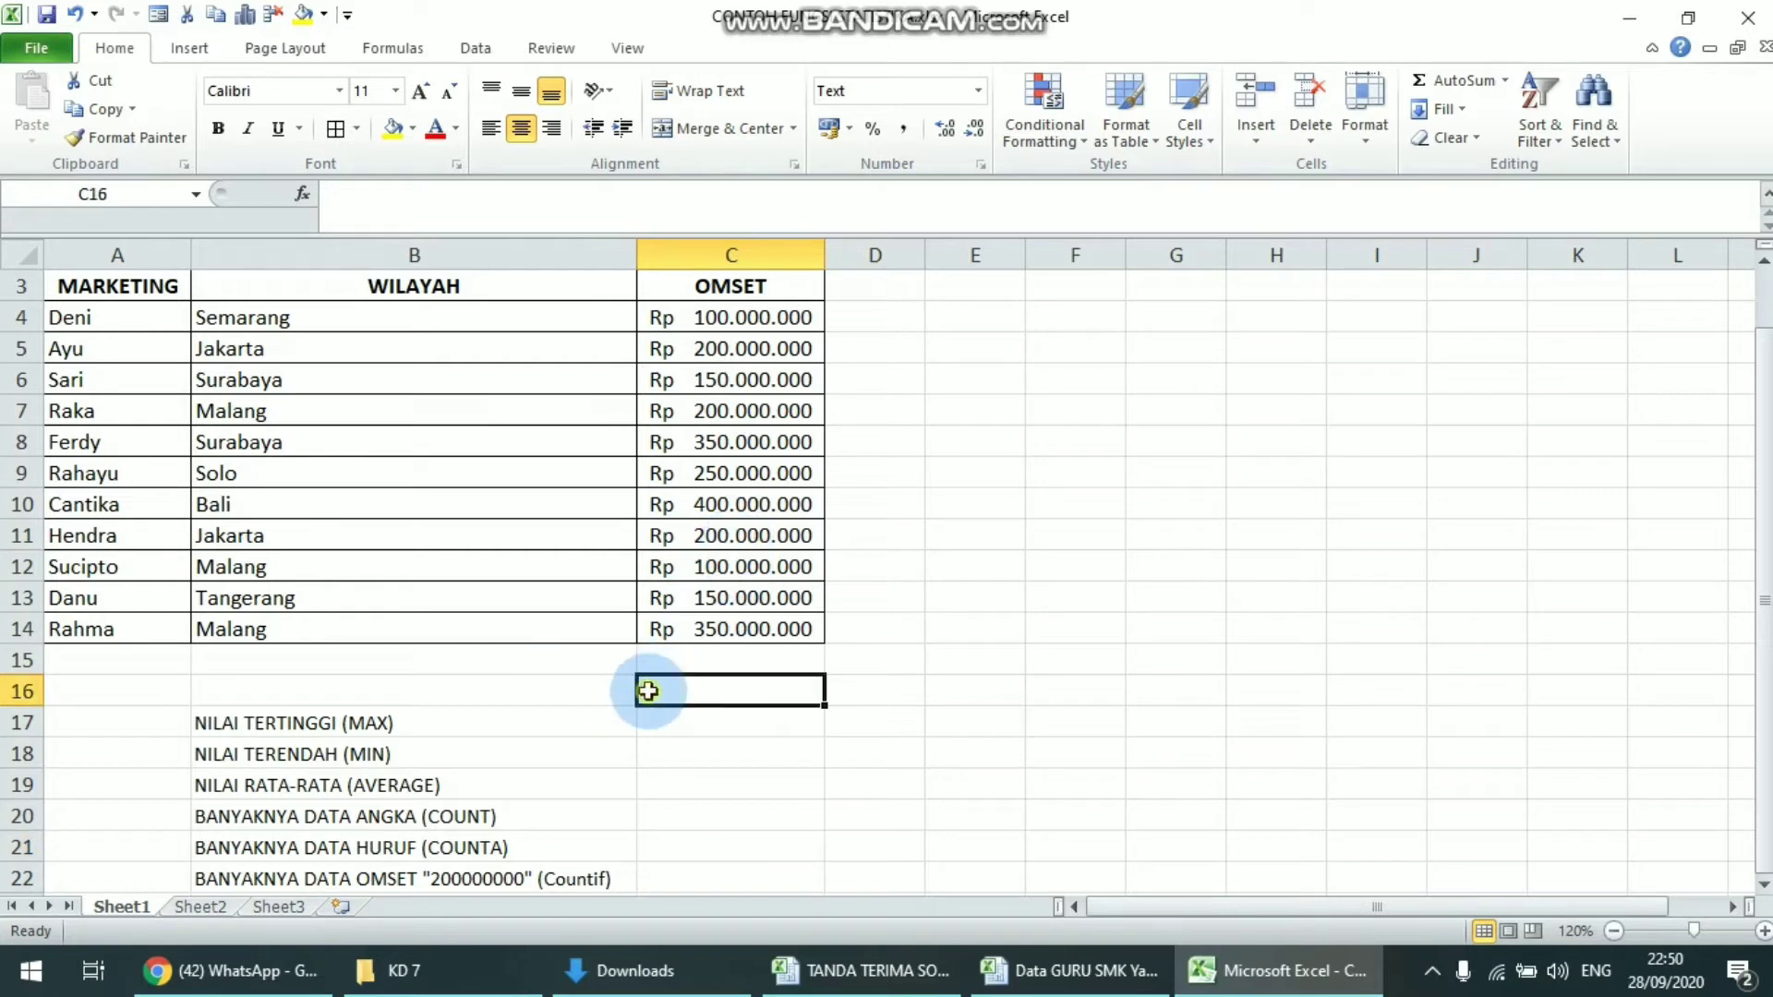
click(734, 730)
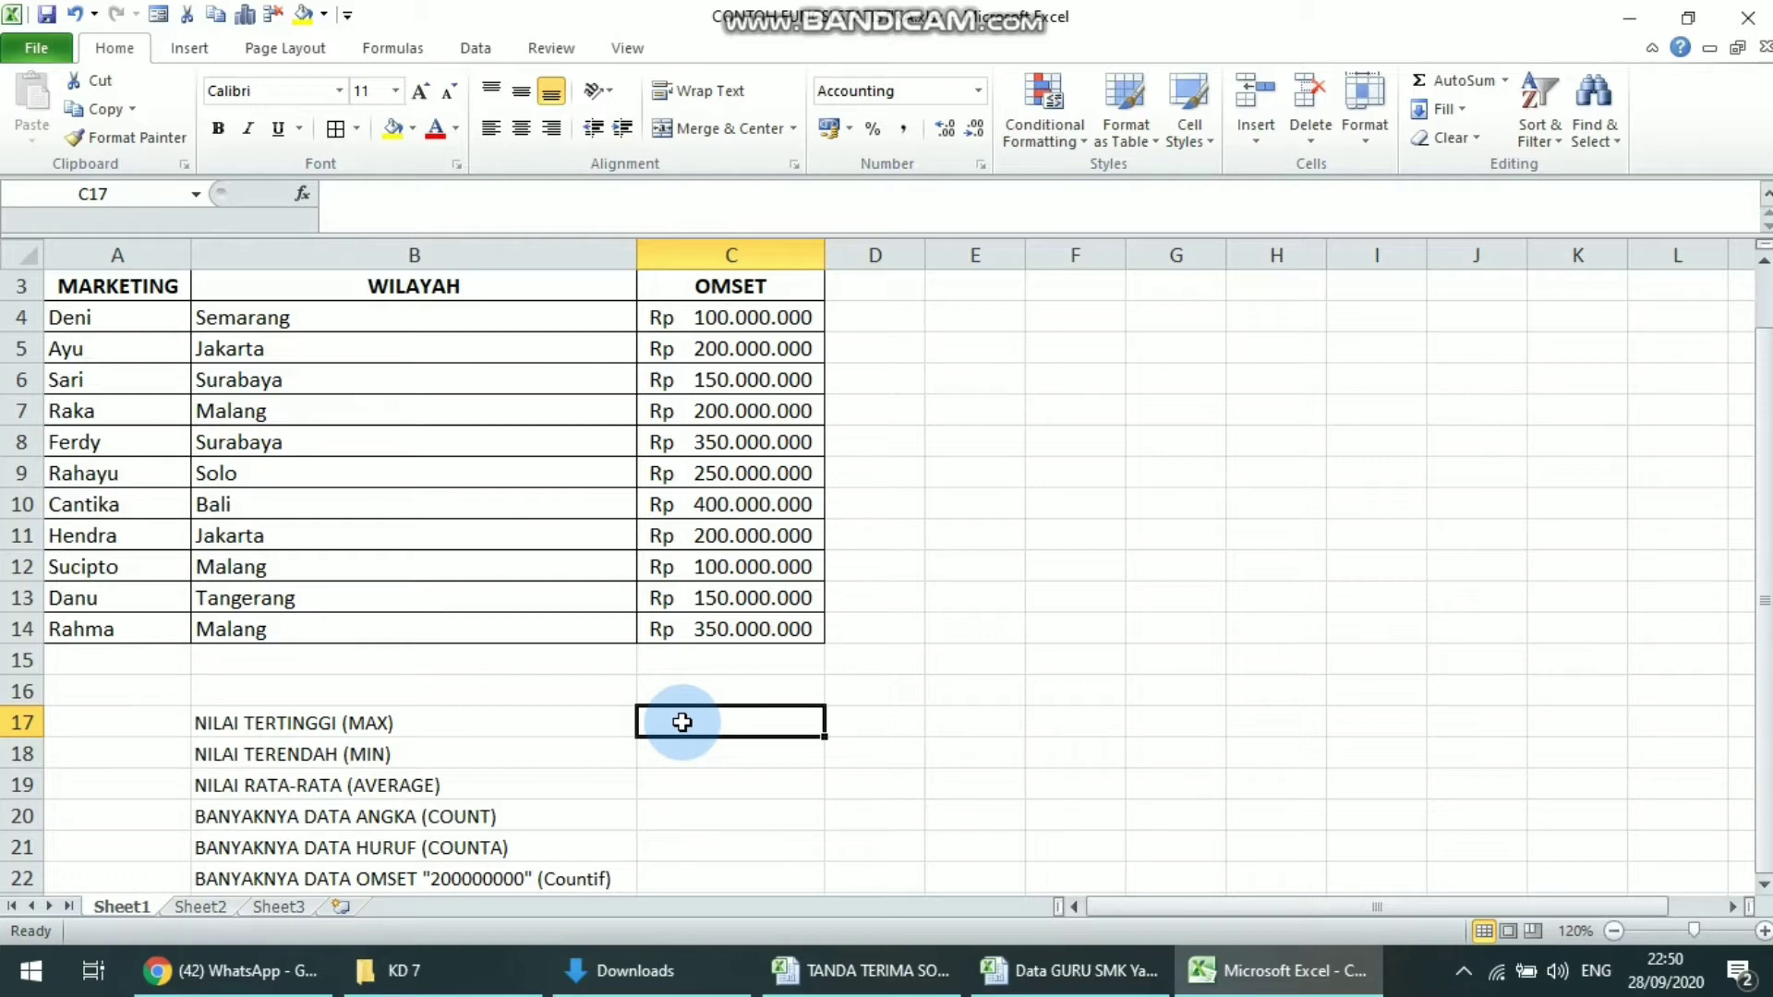
text(=)
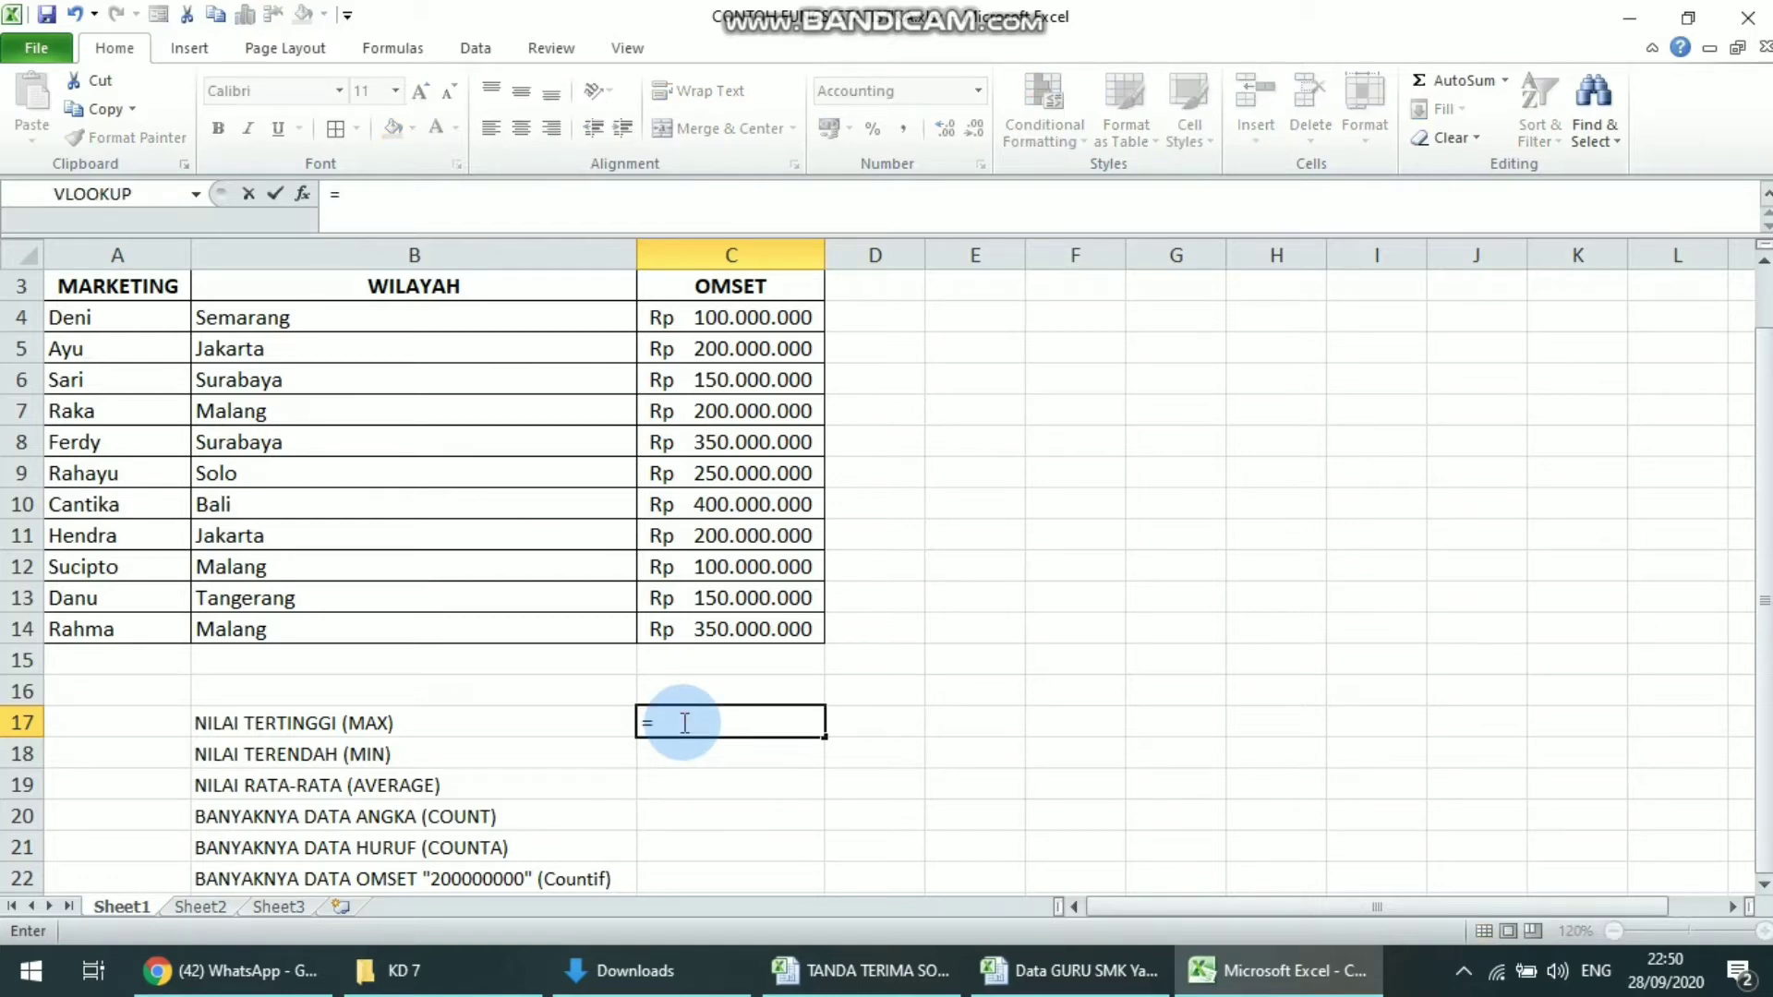
text(MAX()
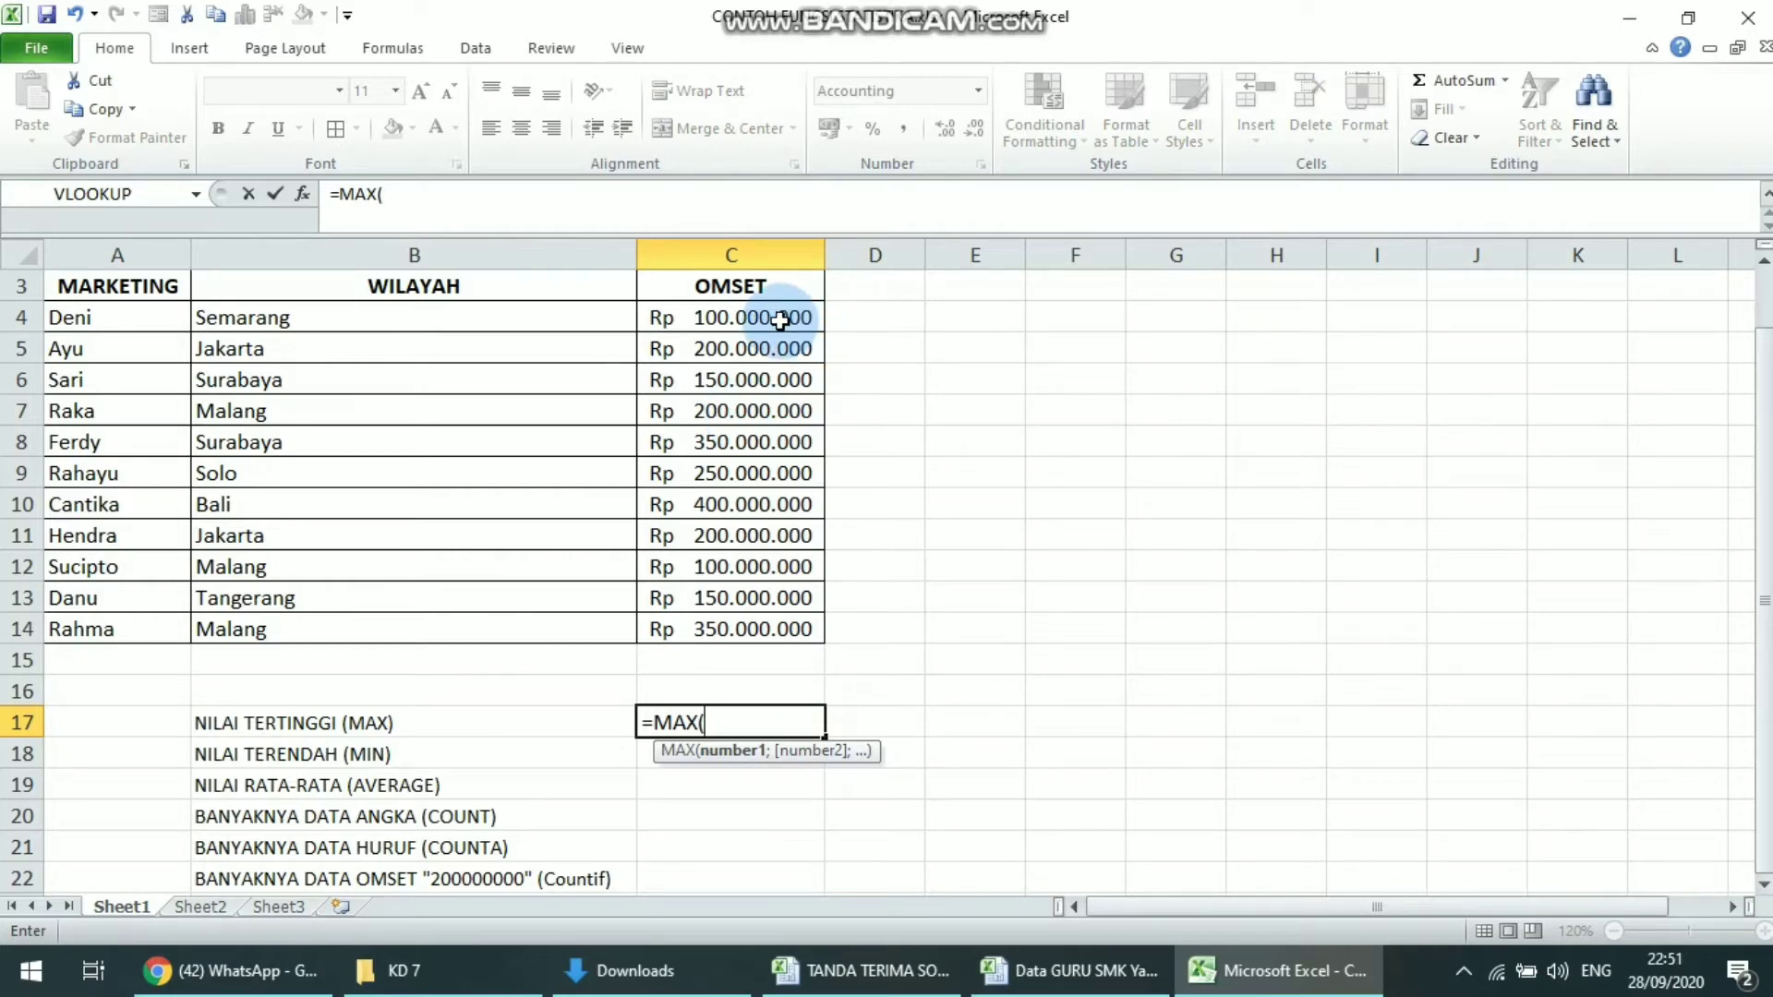
drag(781, 319, 760, 629)
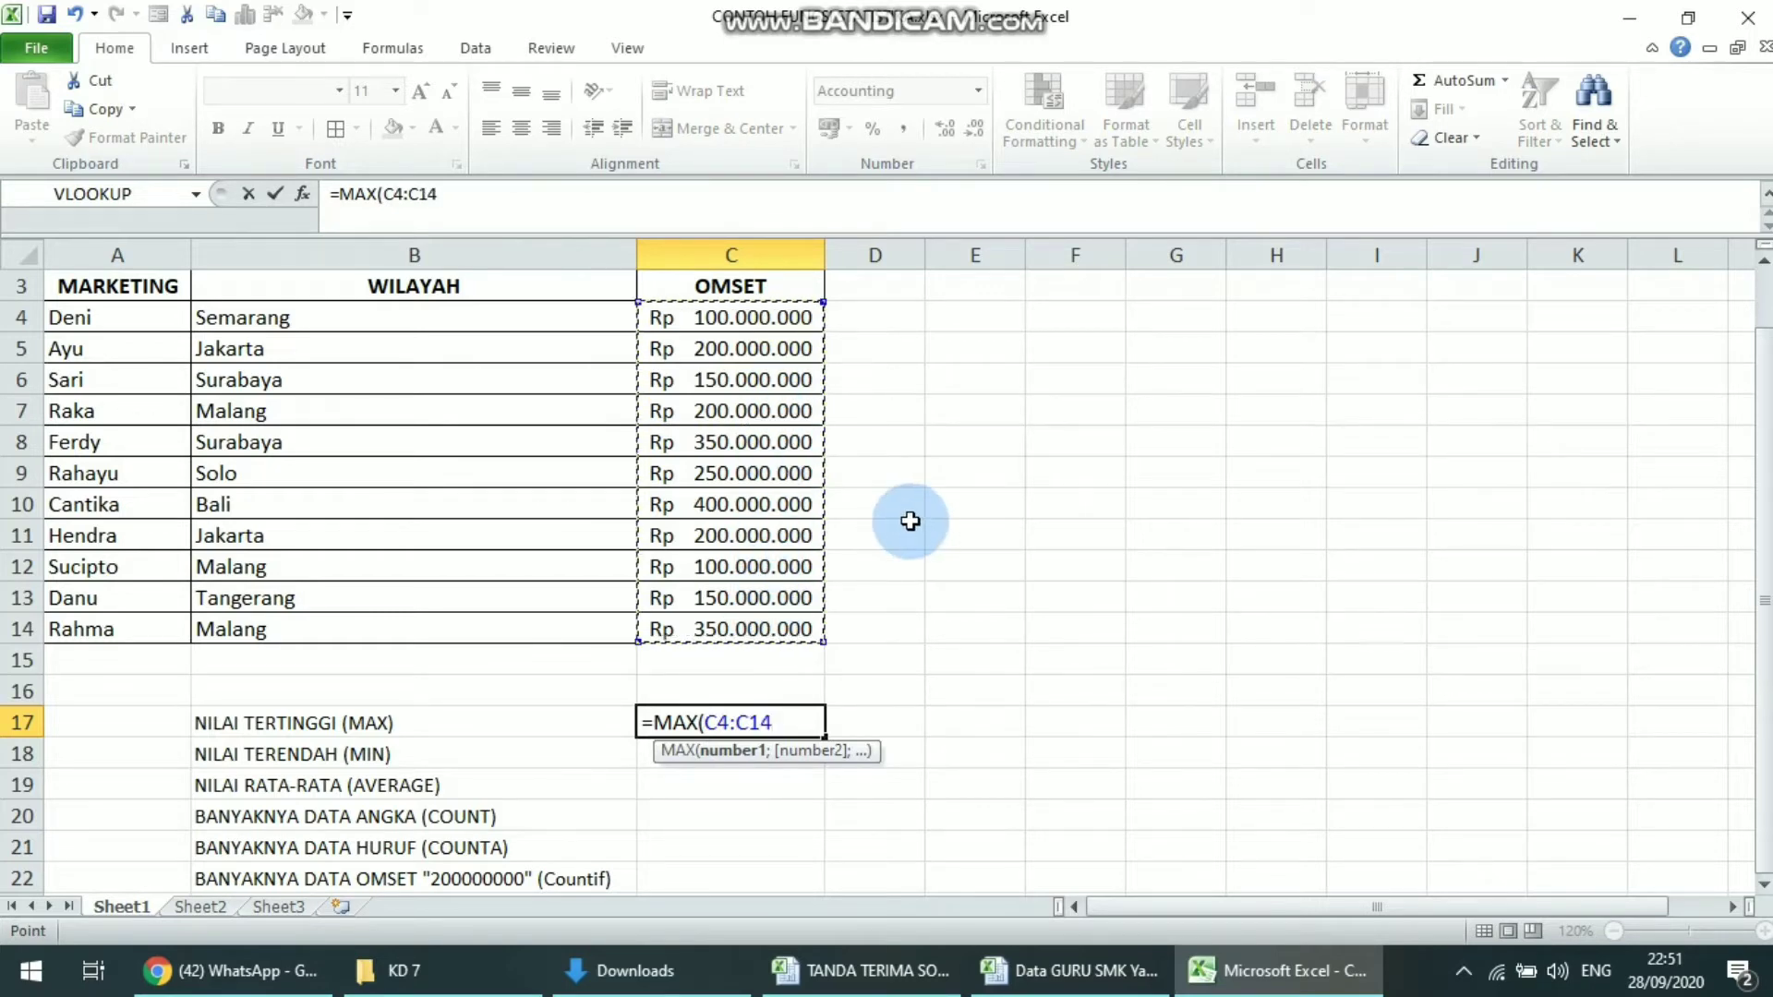
text())
key(Return)
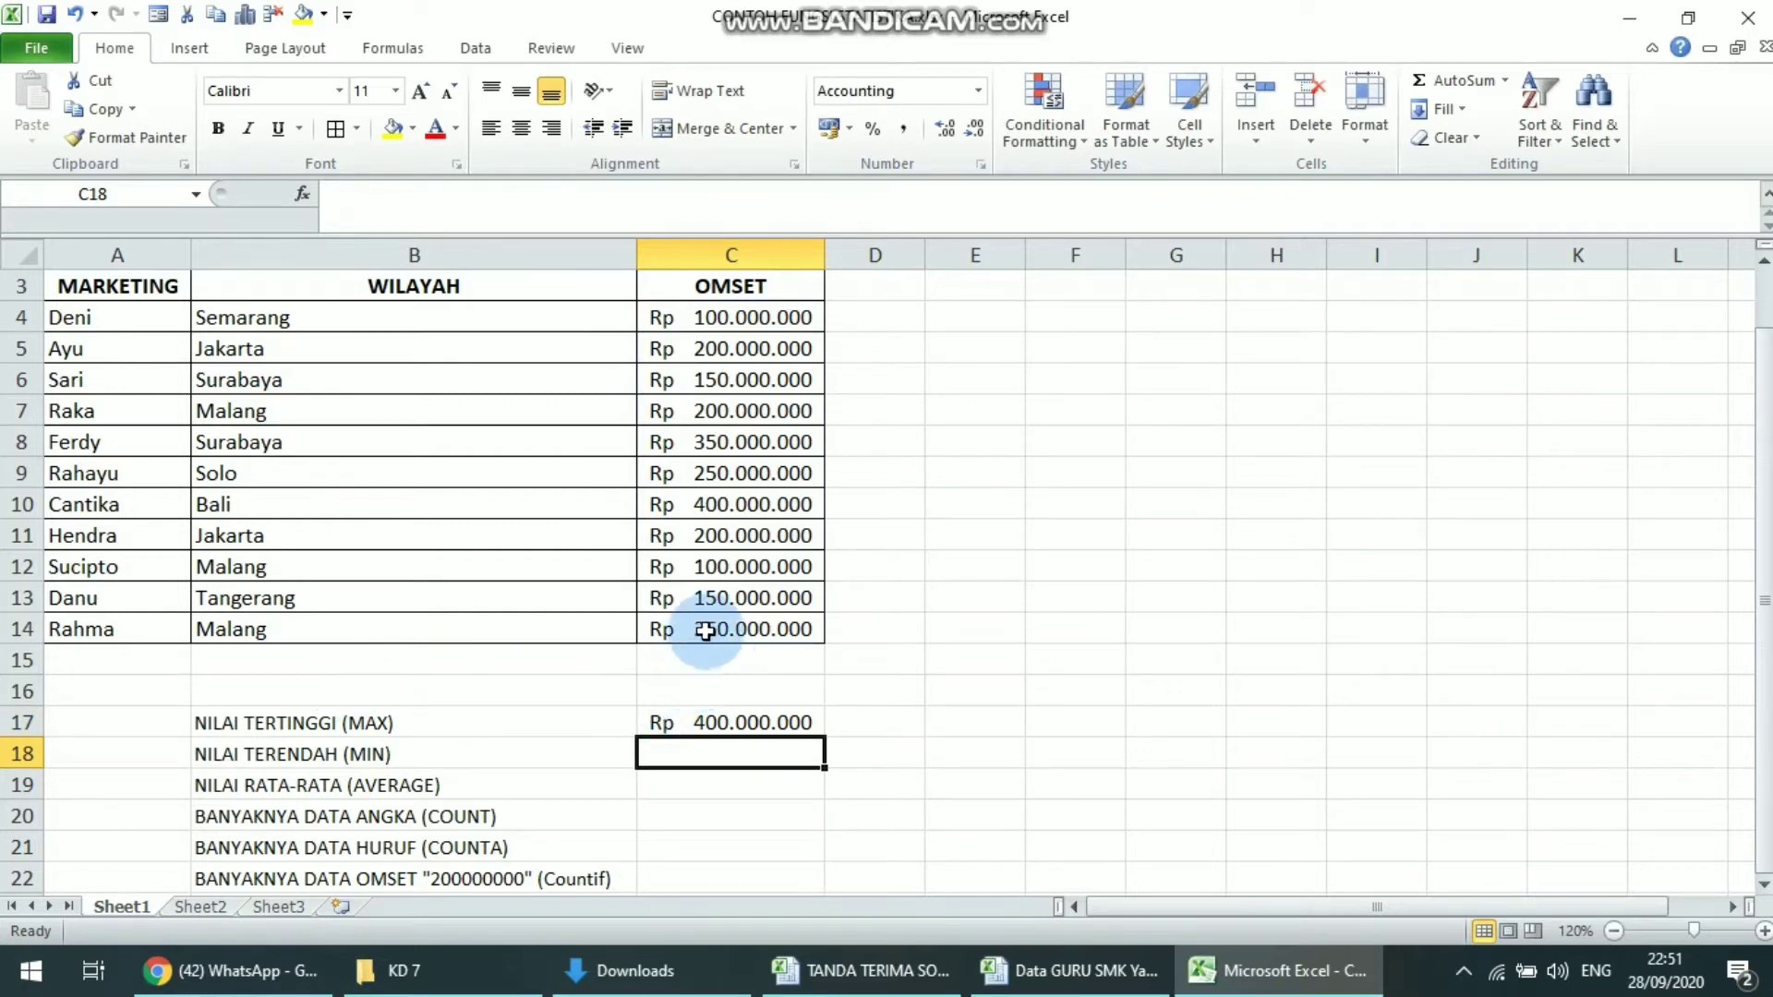
click(704, 719)
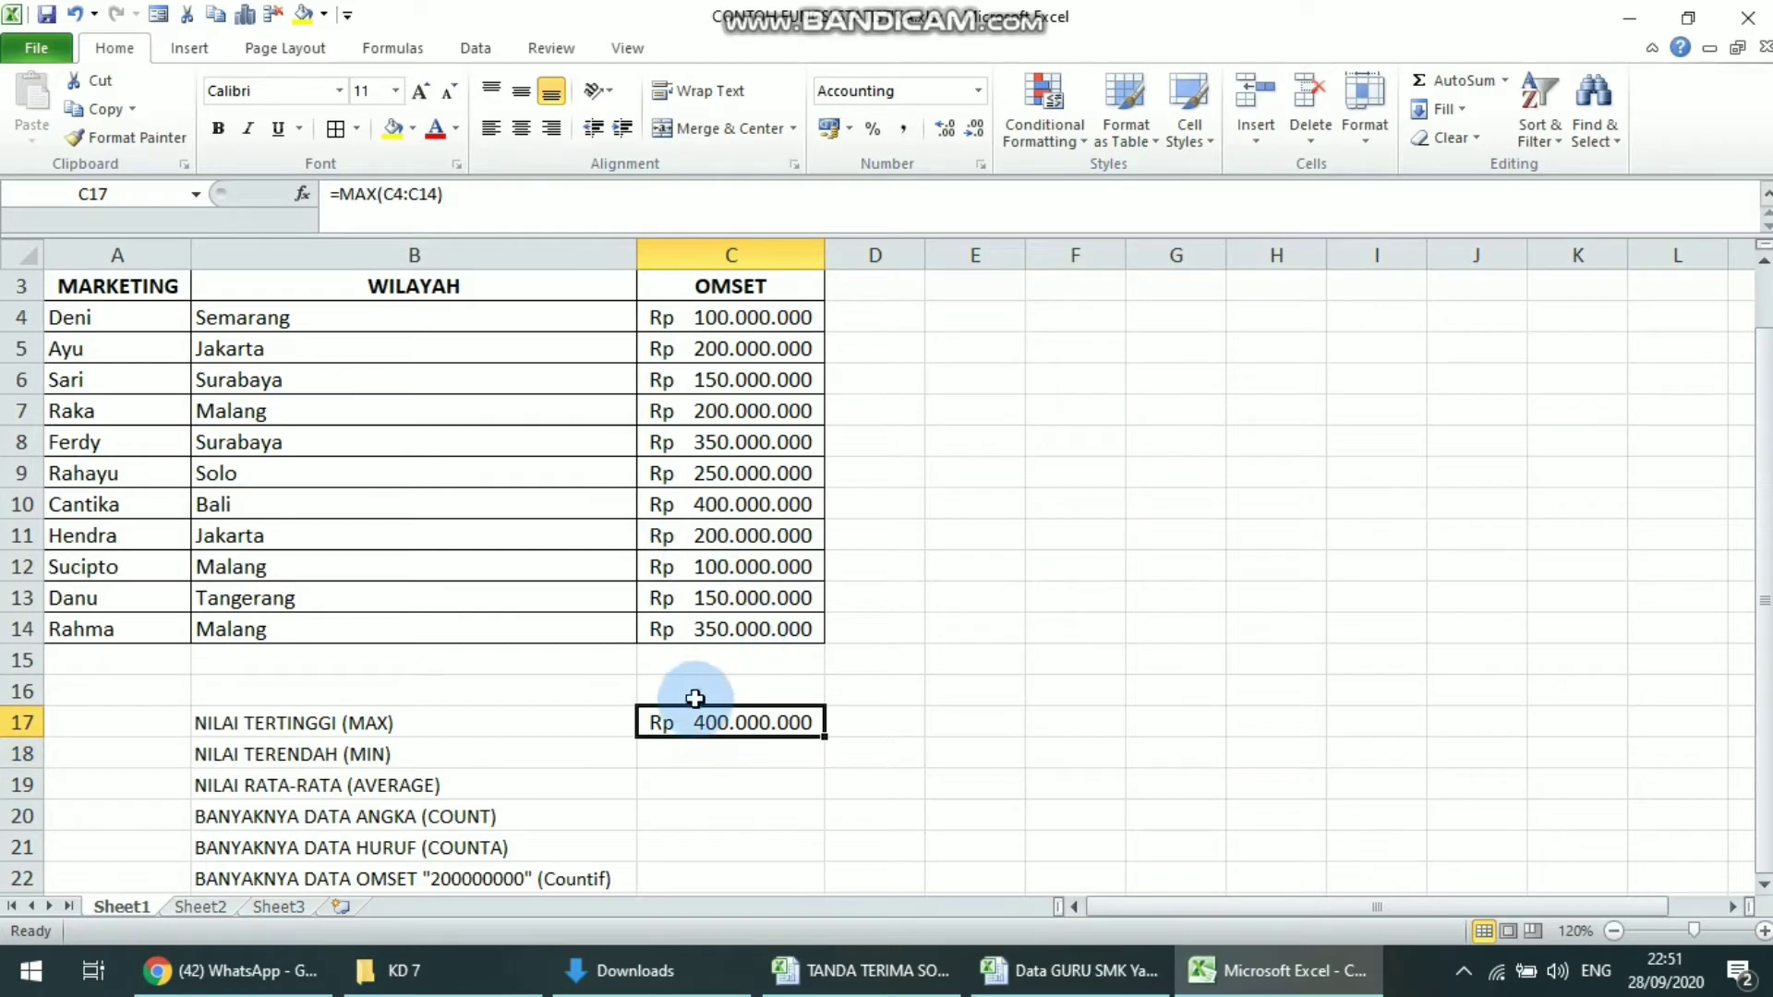
Calculate the lowest OMSET value in cell C18 with the formula =MIN(C4:C14)
click(698, 746)
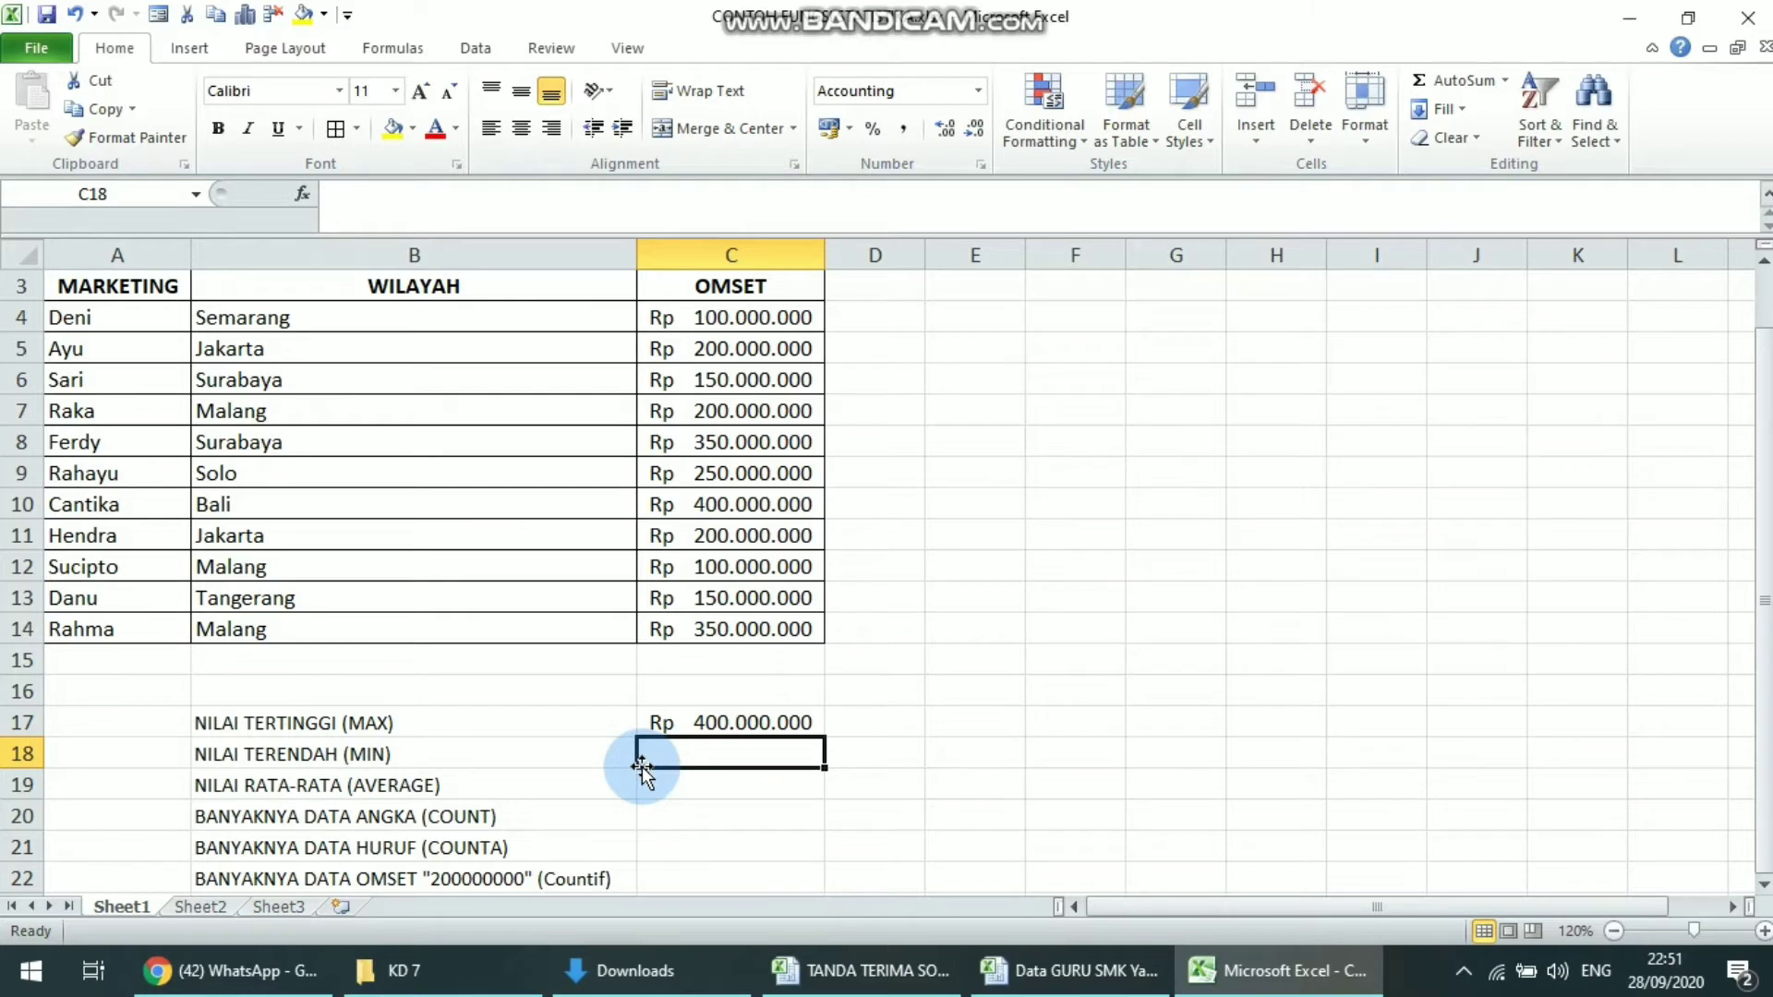
text(=MIN)
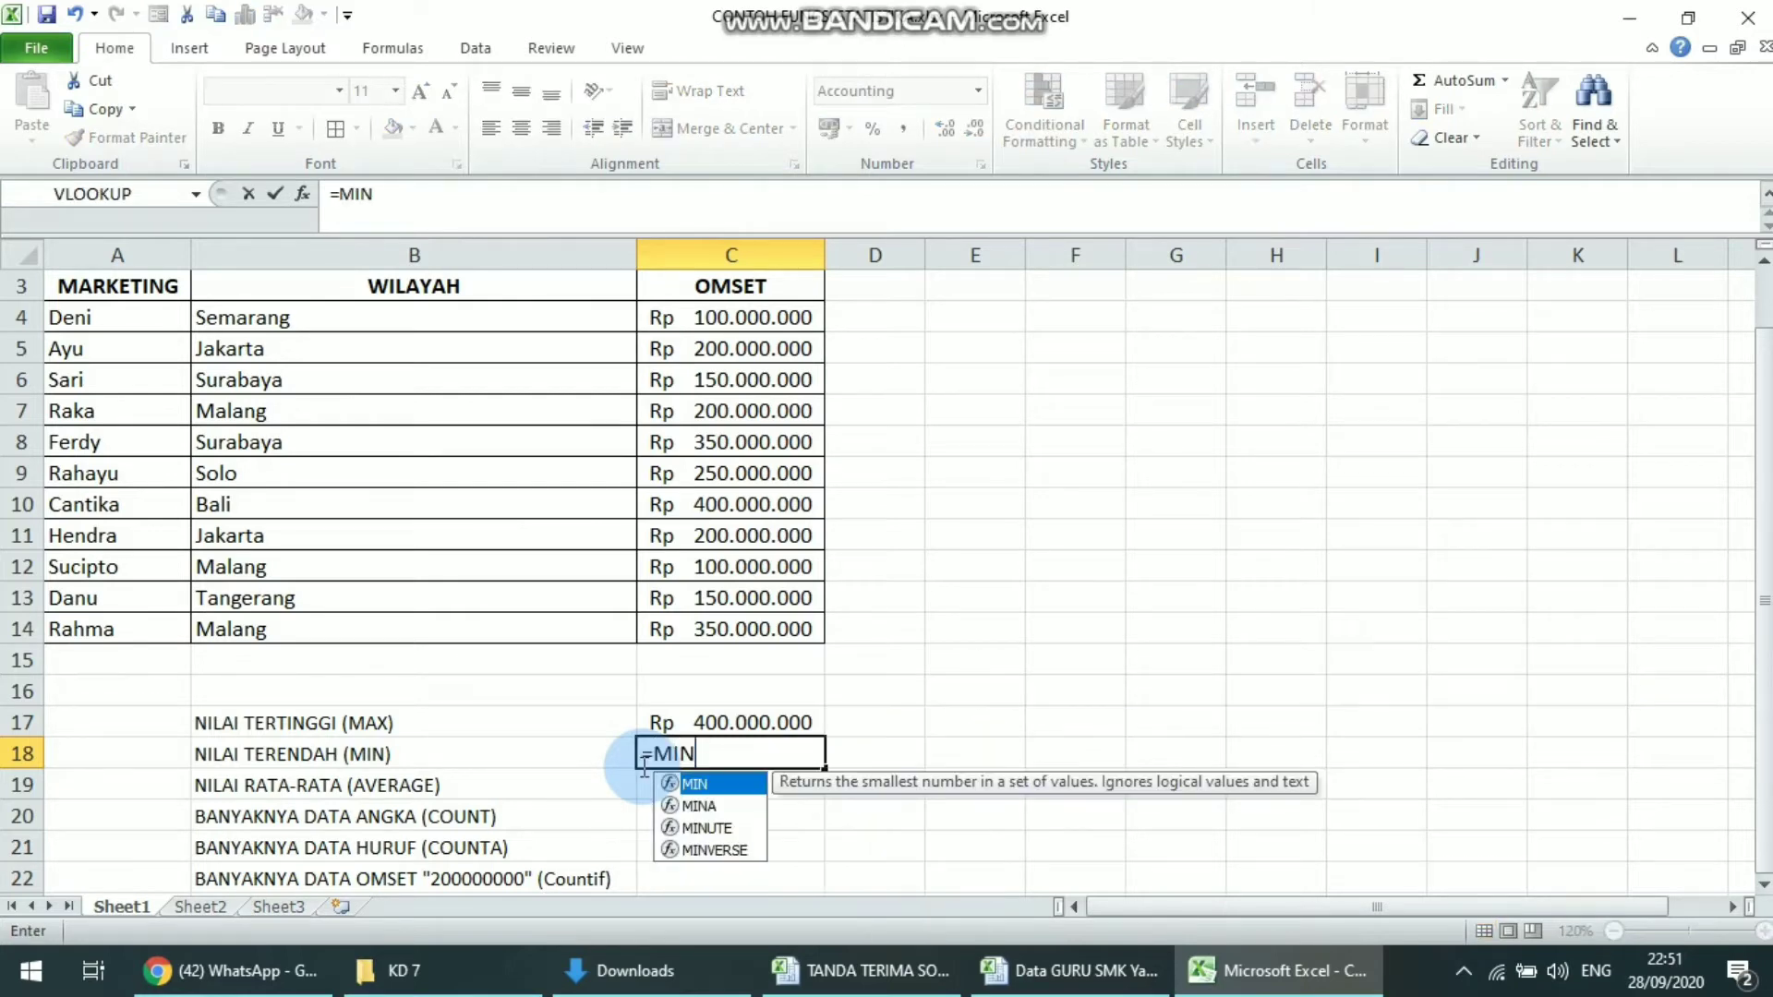
text(()
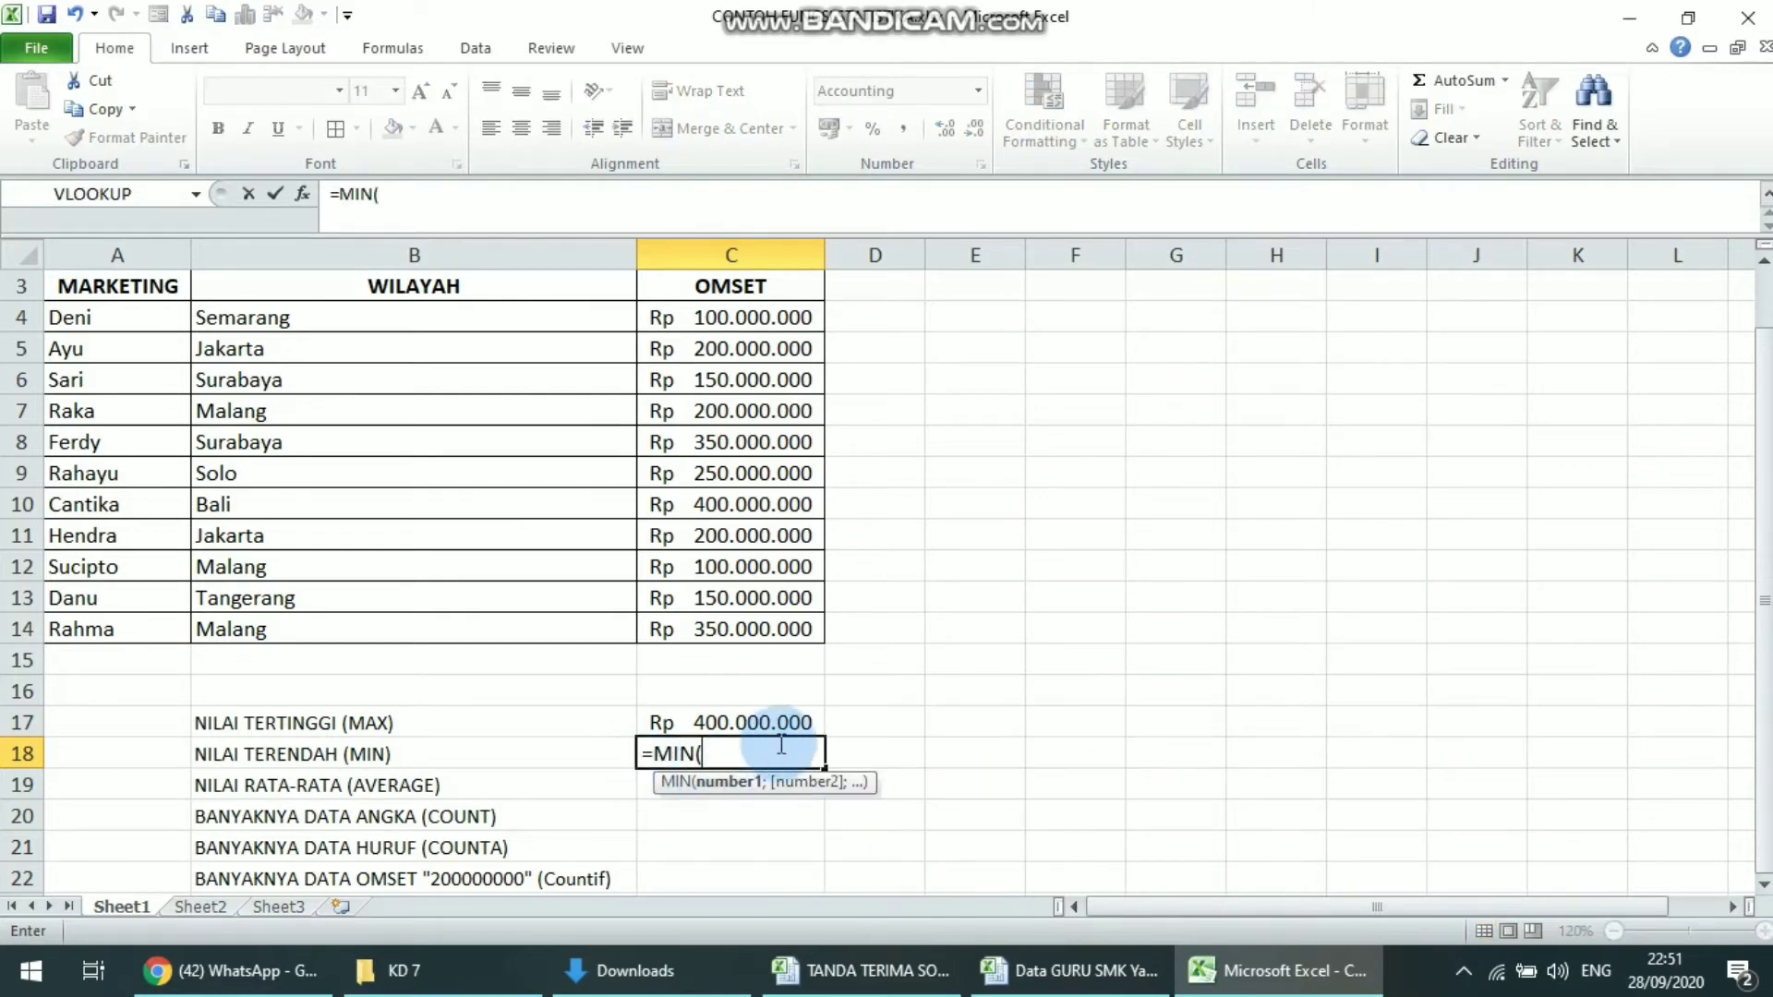
drag(775, 314, 756, 631)
text())
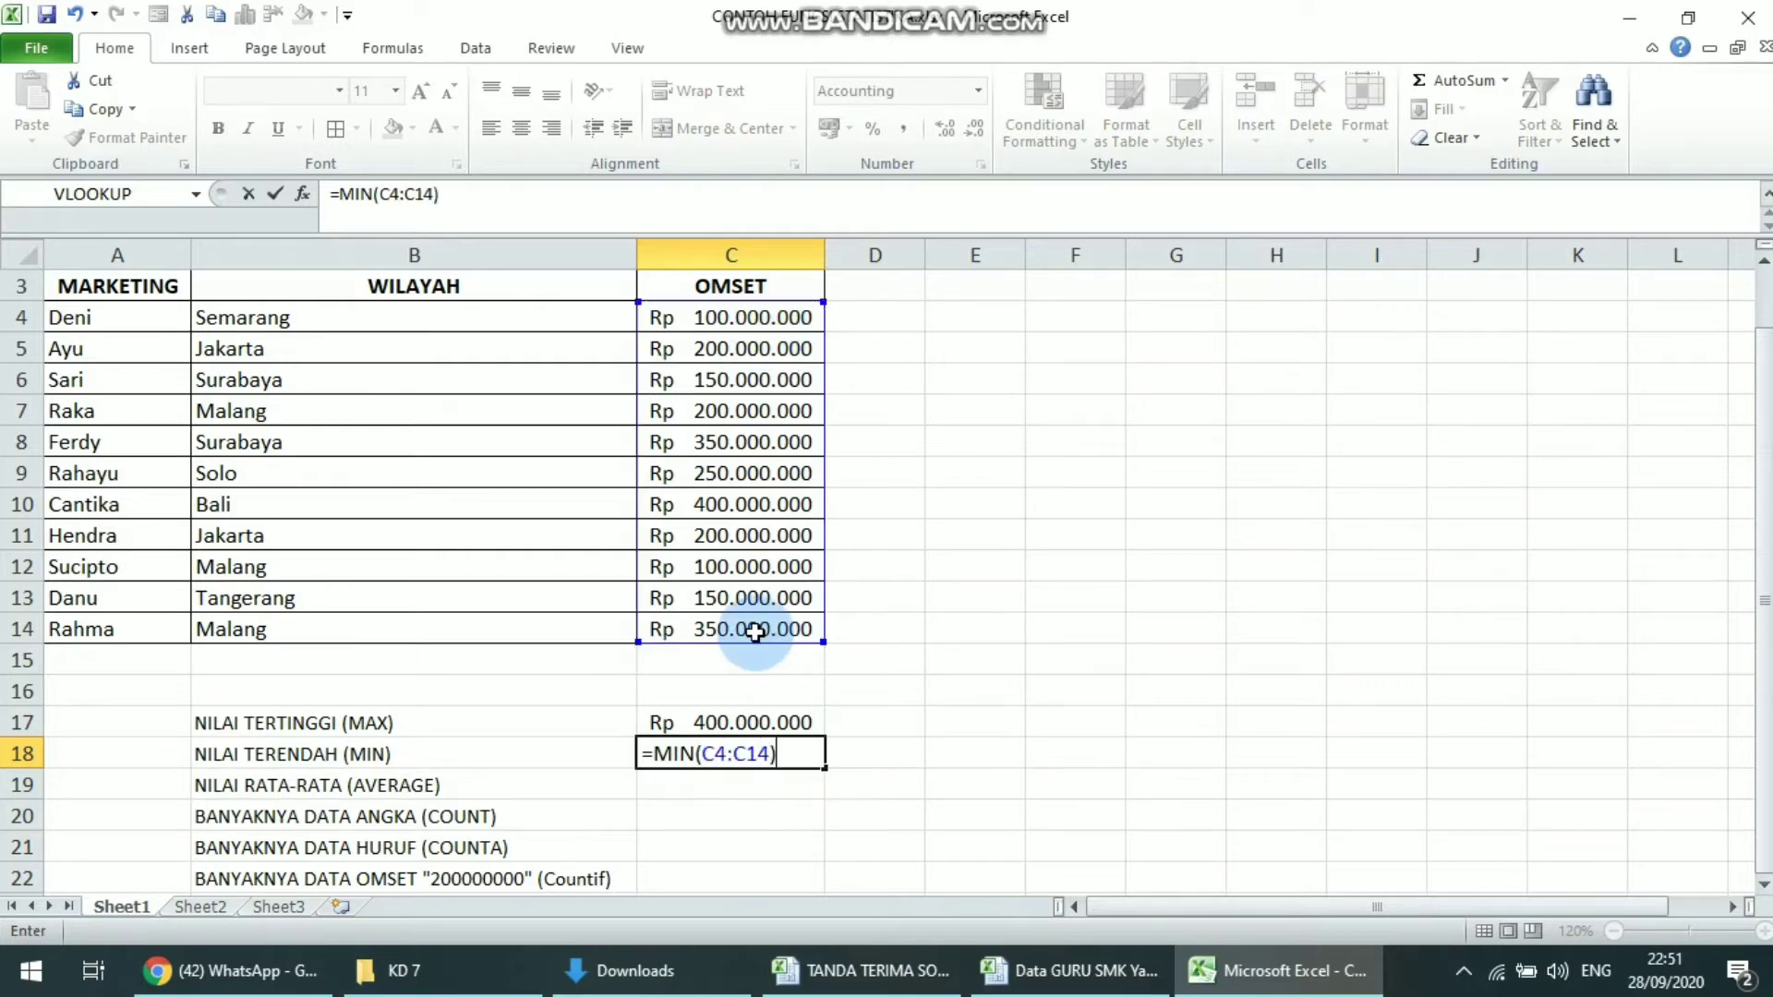
key(Return)
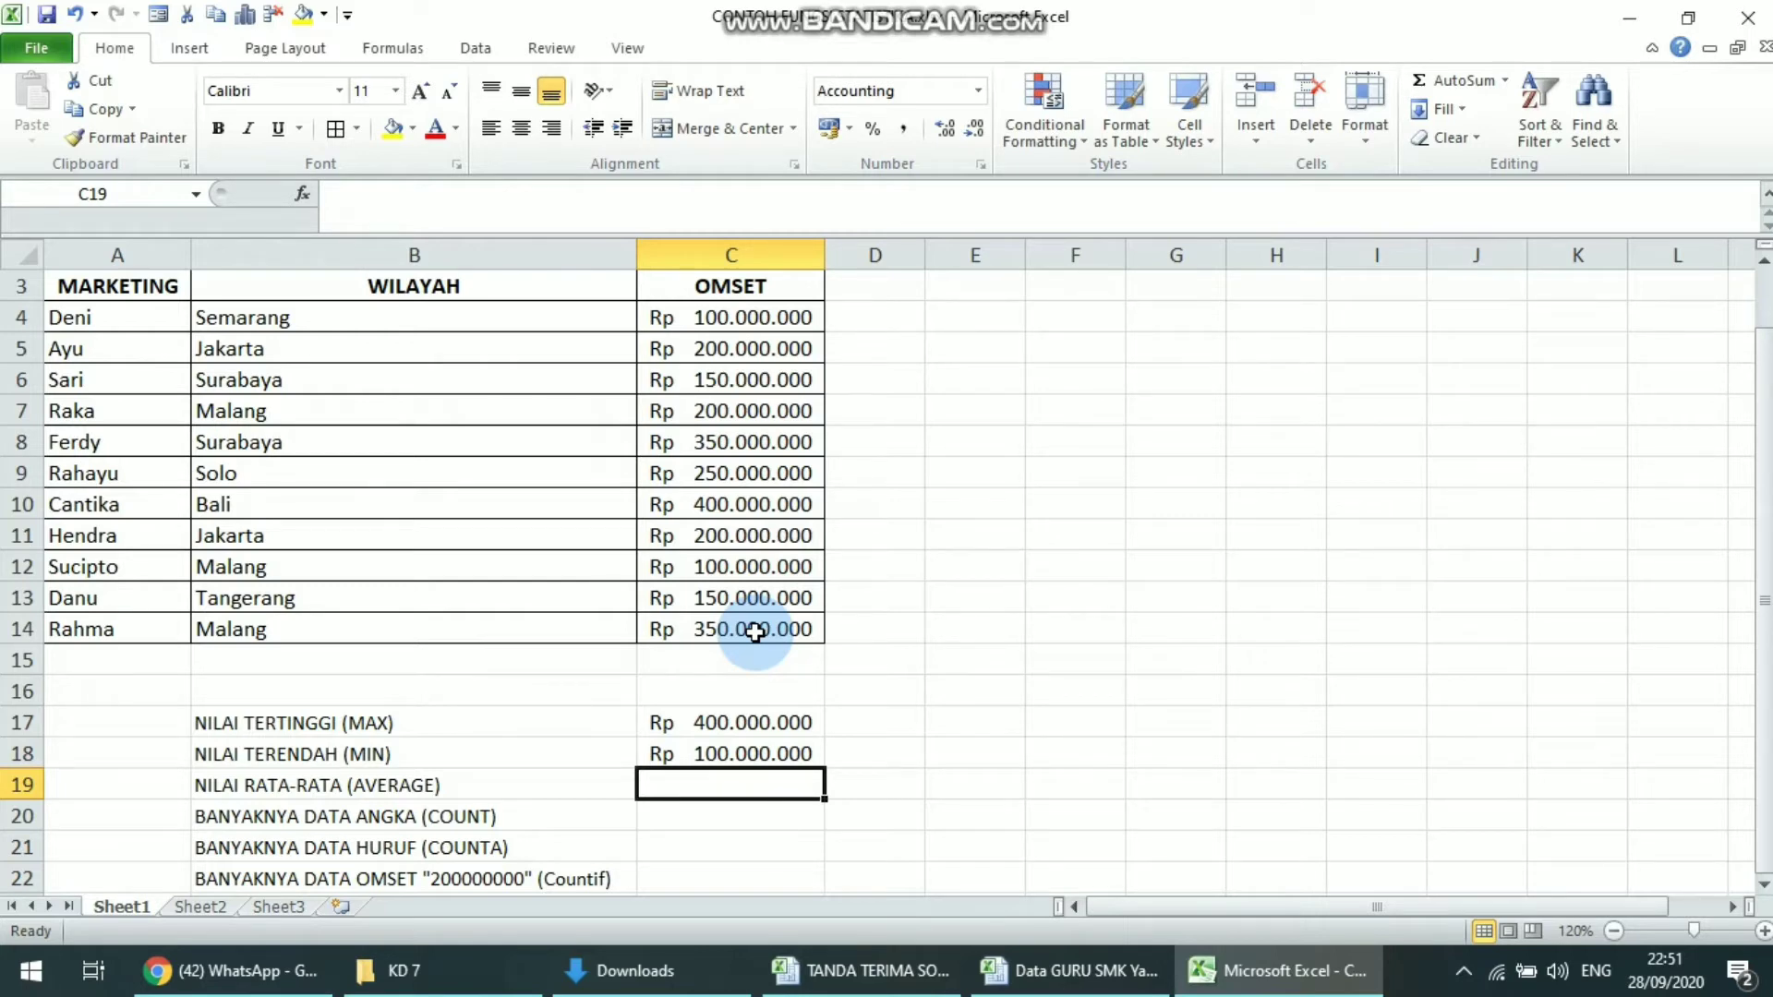
Calculate the average OMSET value in cell C19 with the formula =AVERAGE(C4:C14)
drag(755, 633, 744, 331)
click(690, 782)
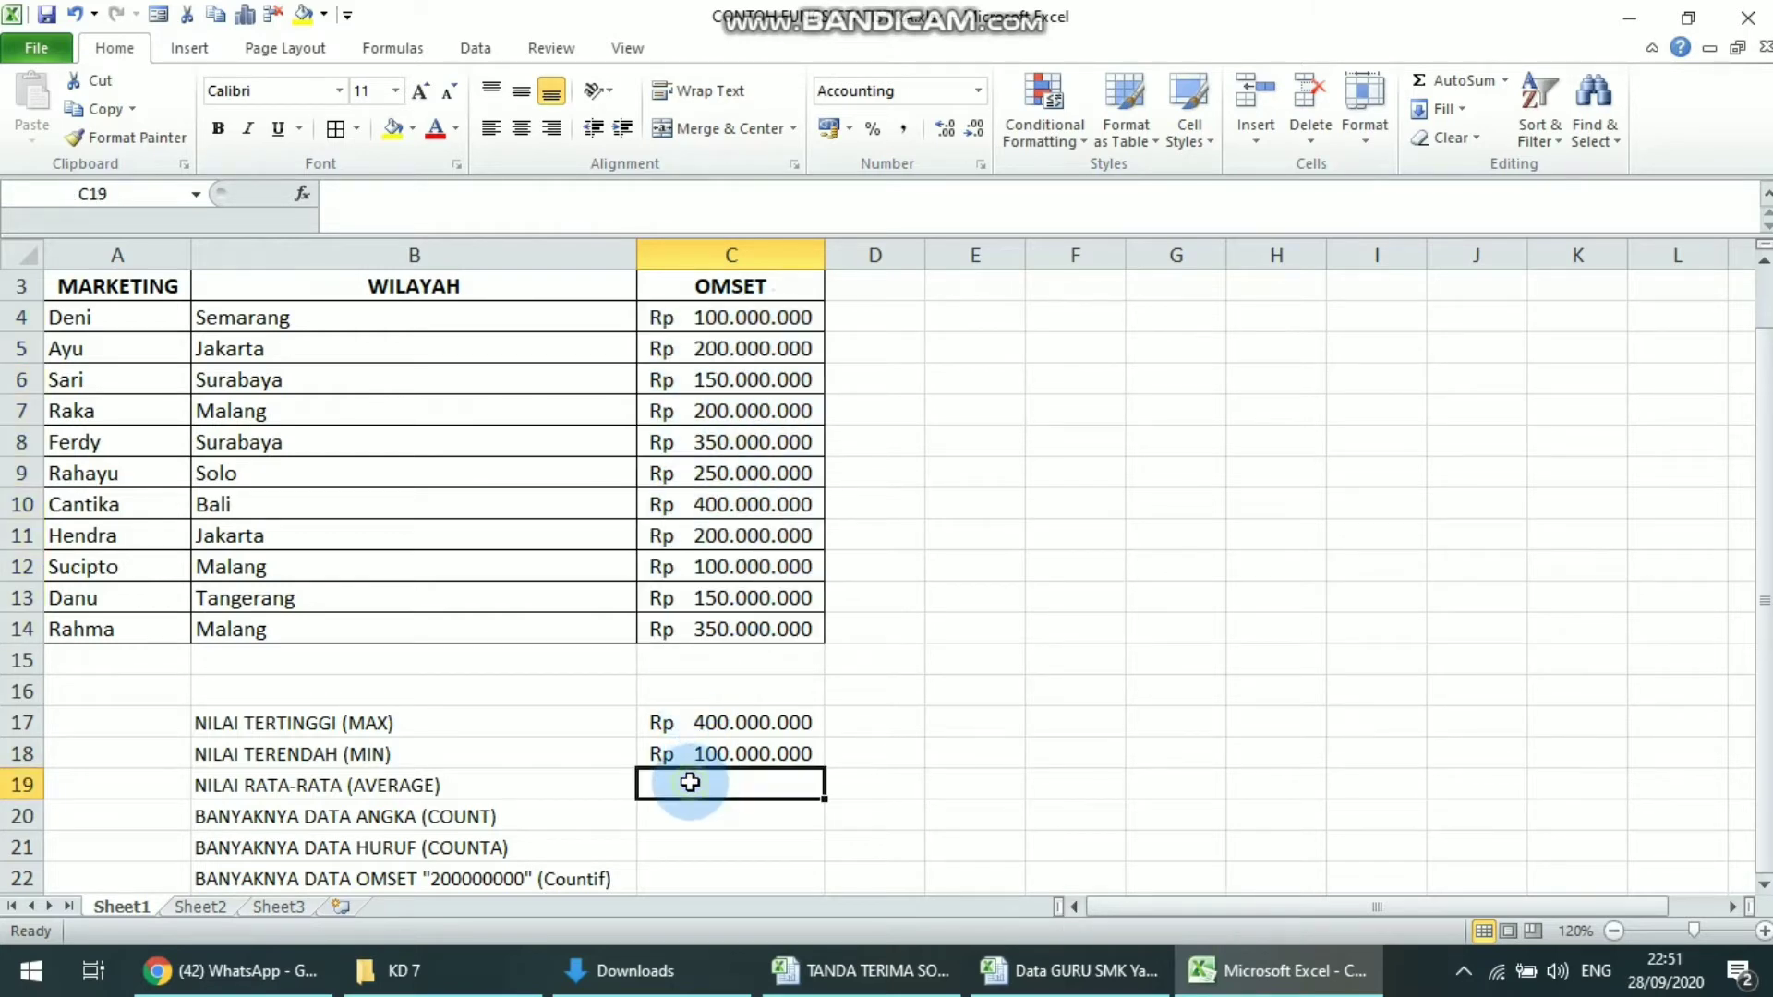
text(=)
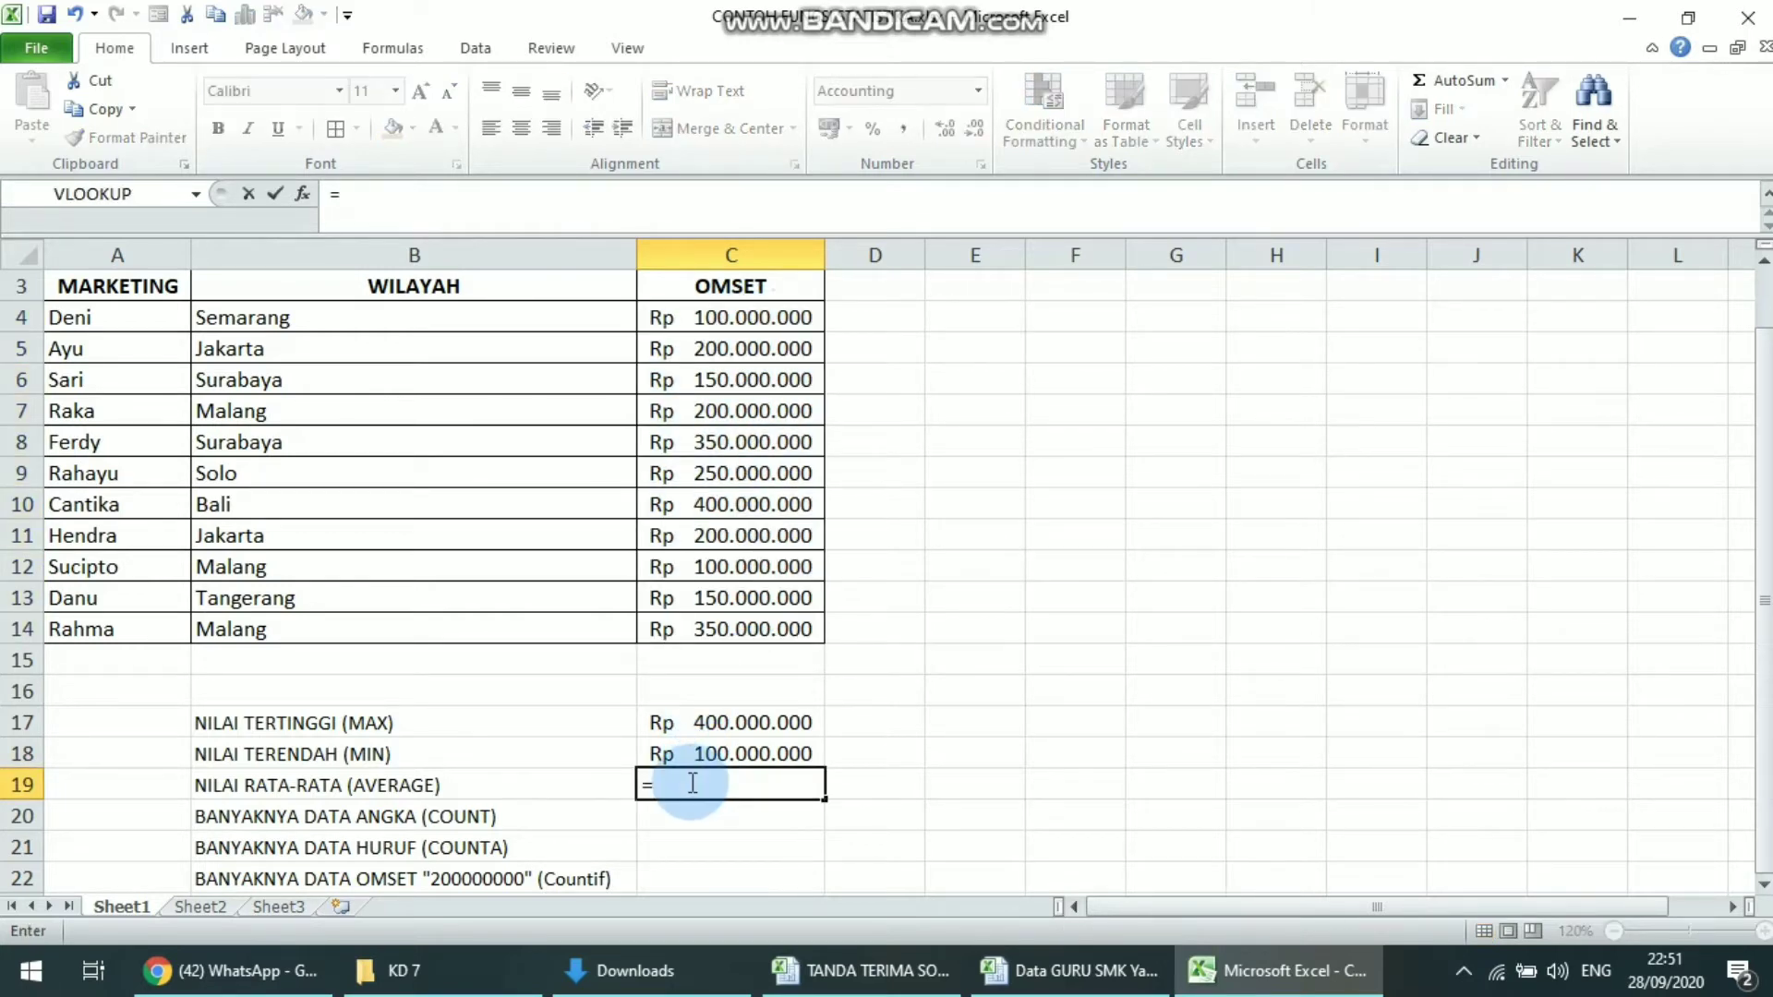
text(AVERAGE()
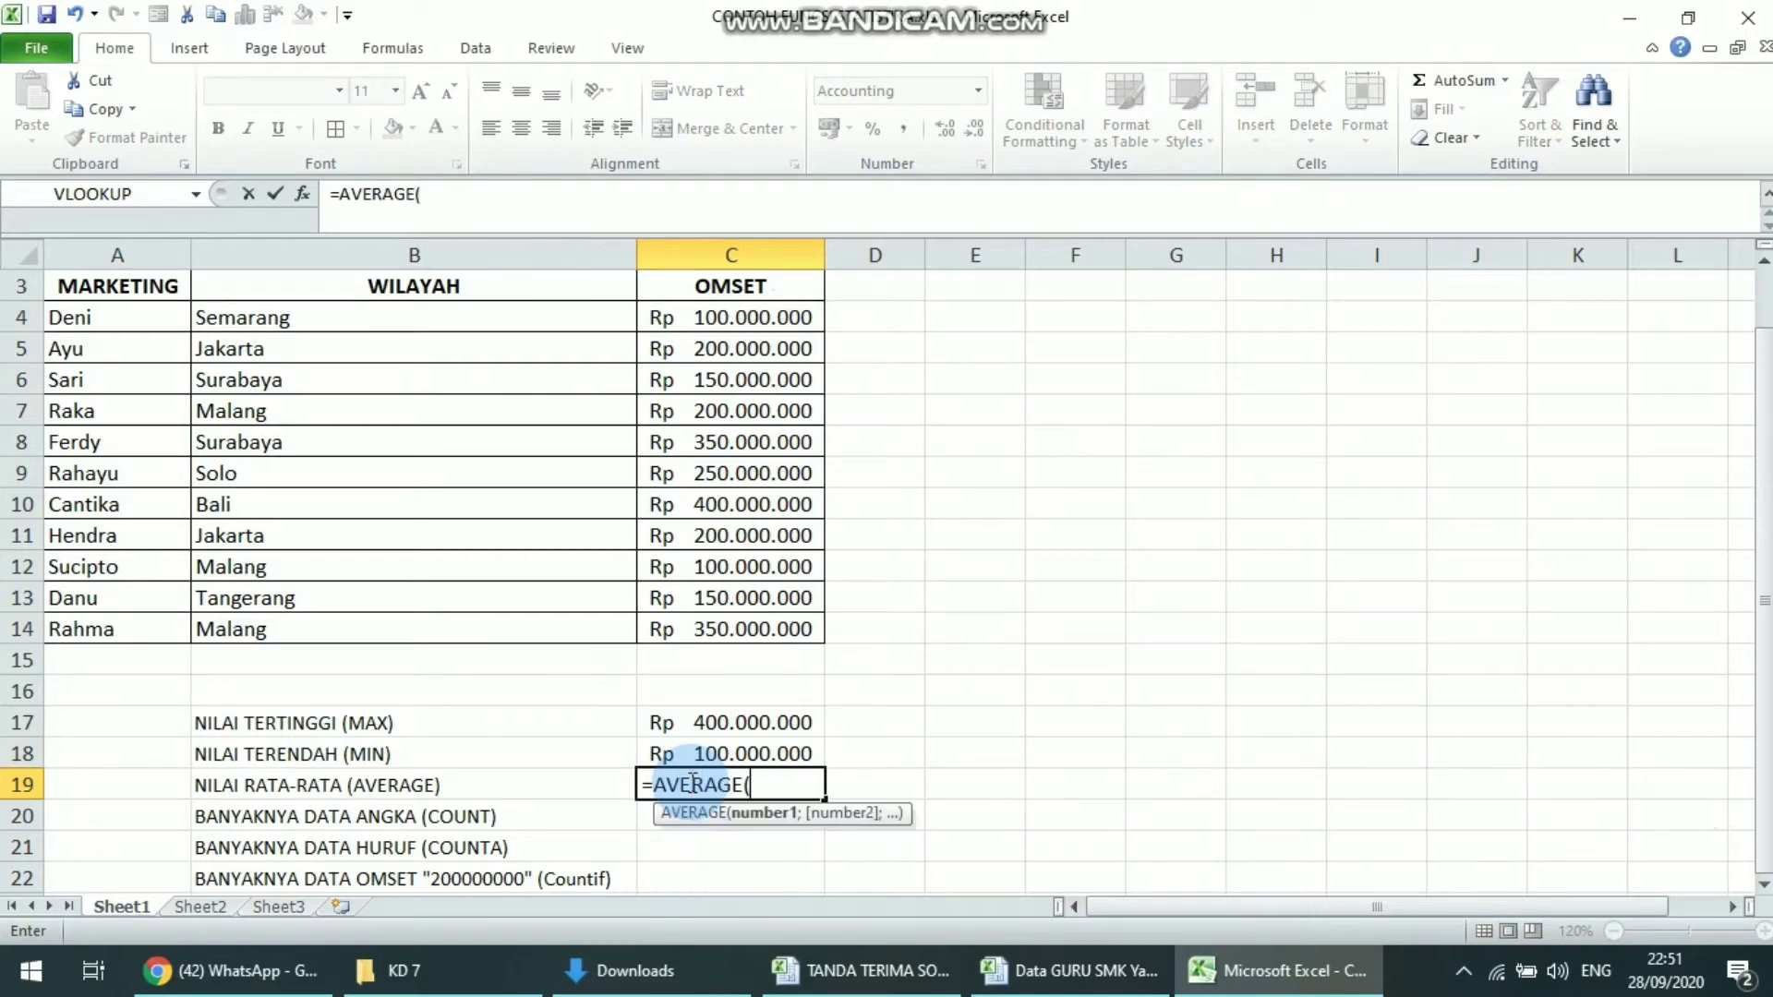
drag(718, 314, 706, 637)
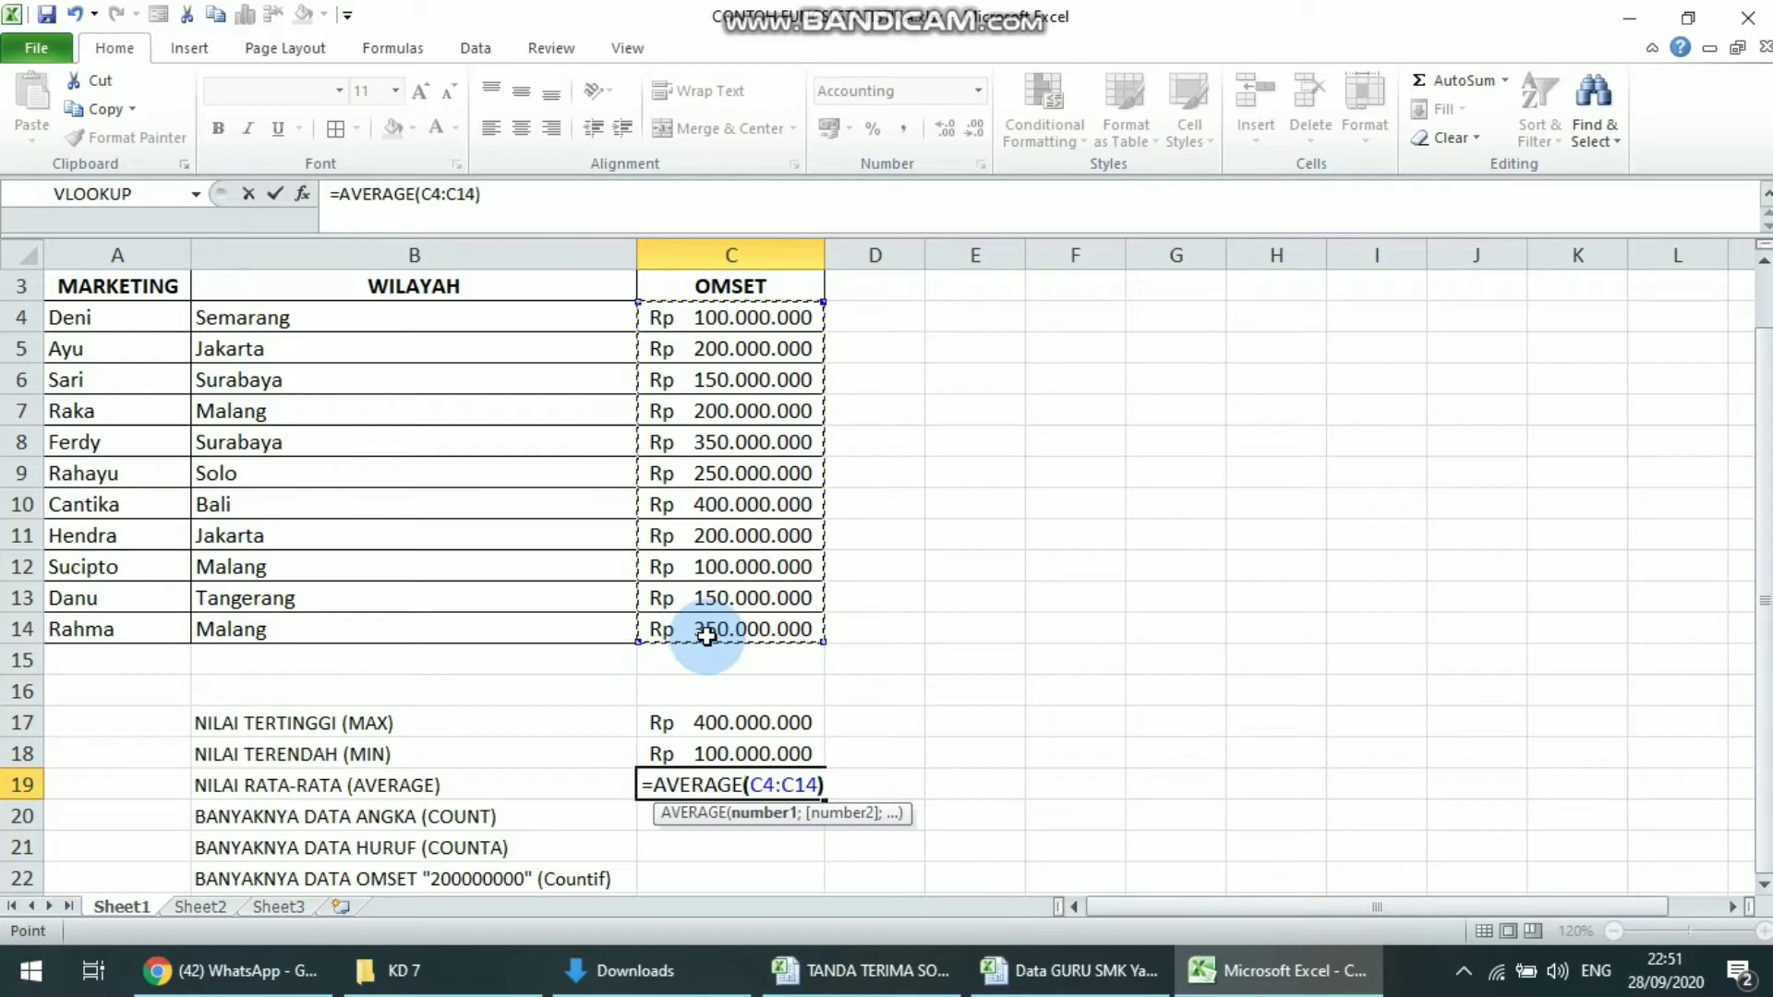
text())
key(Return)
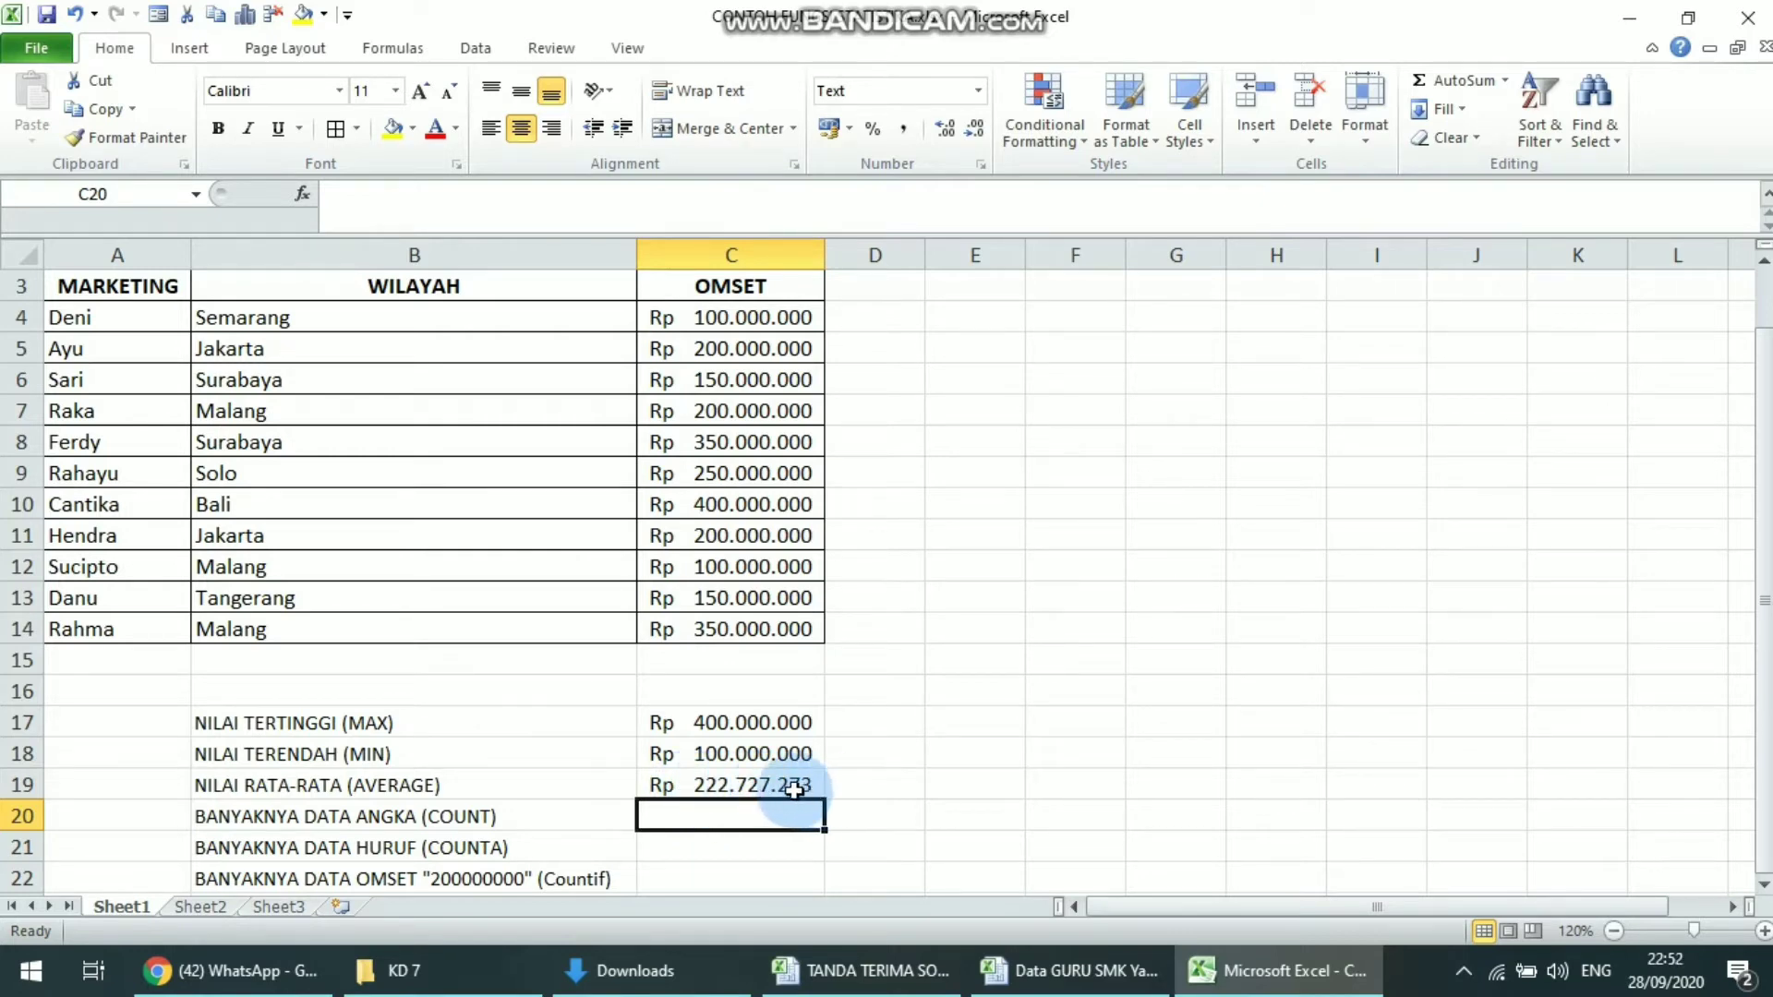
Examine the COUNT and COUNTA labels against the MARKETING, WILAYAH and OMSET columns to identify which data is text or numeric
click(526, 821)
click(709, 821)
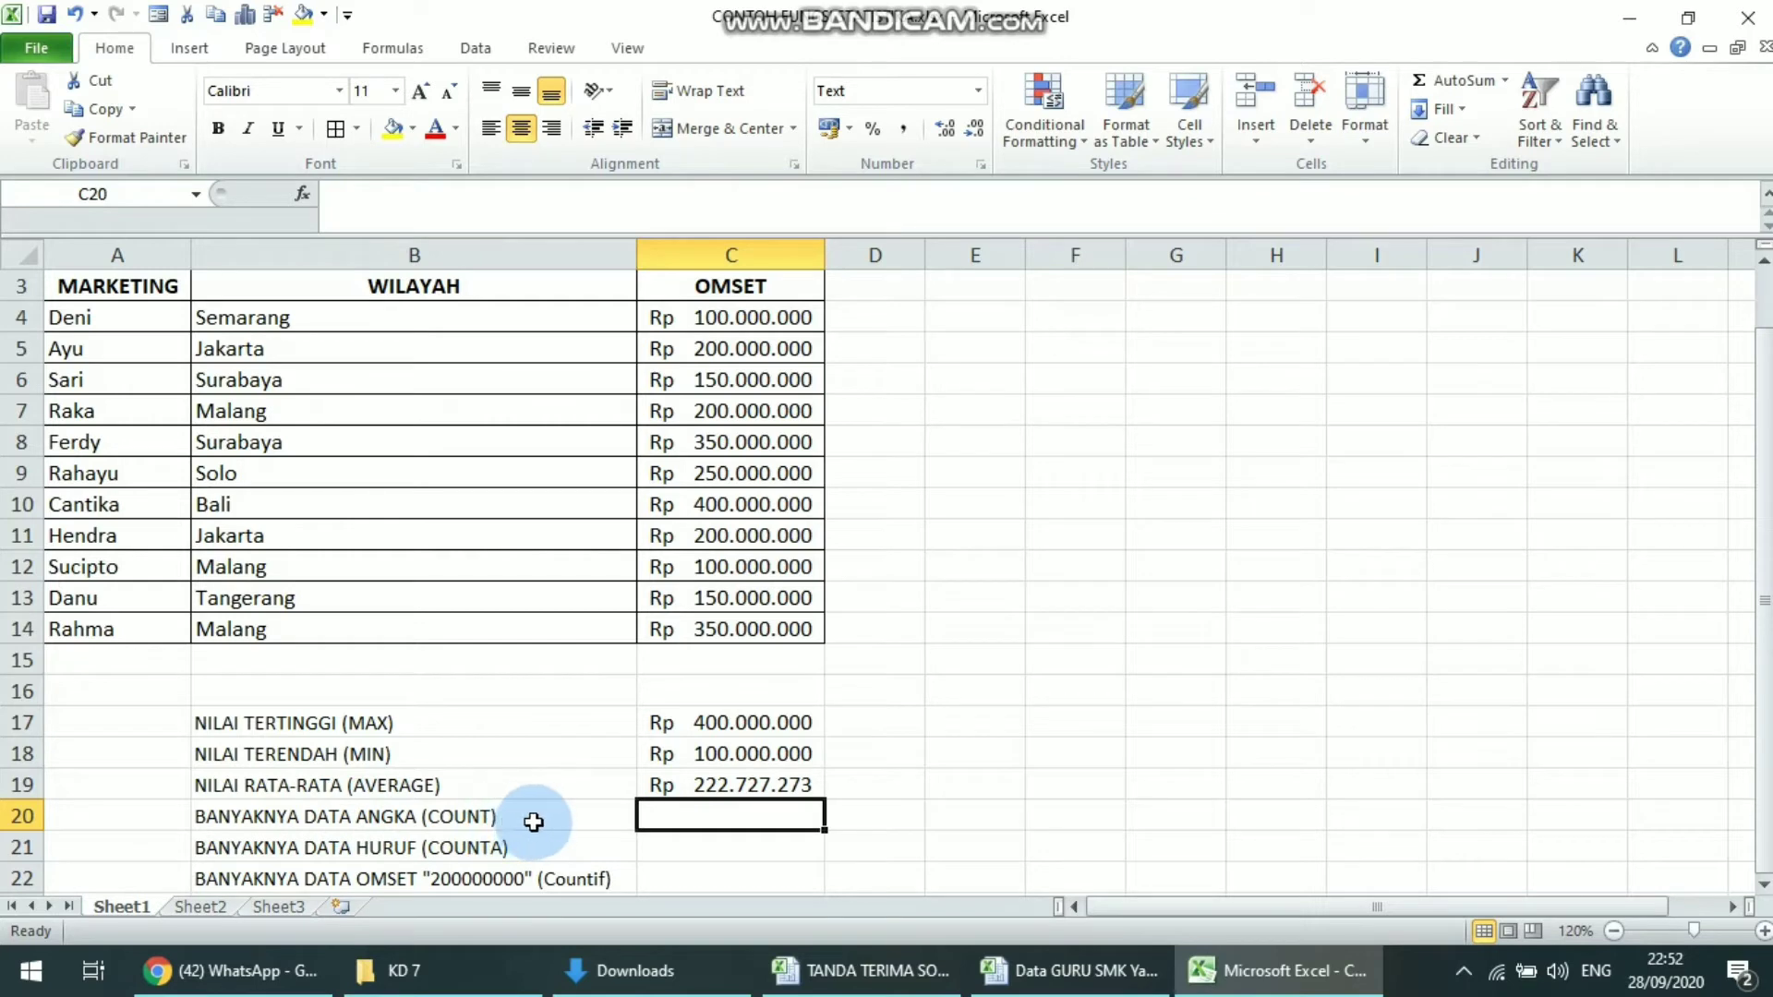
click(534, 821)
click(517, 848)
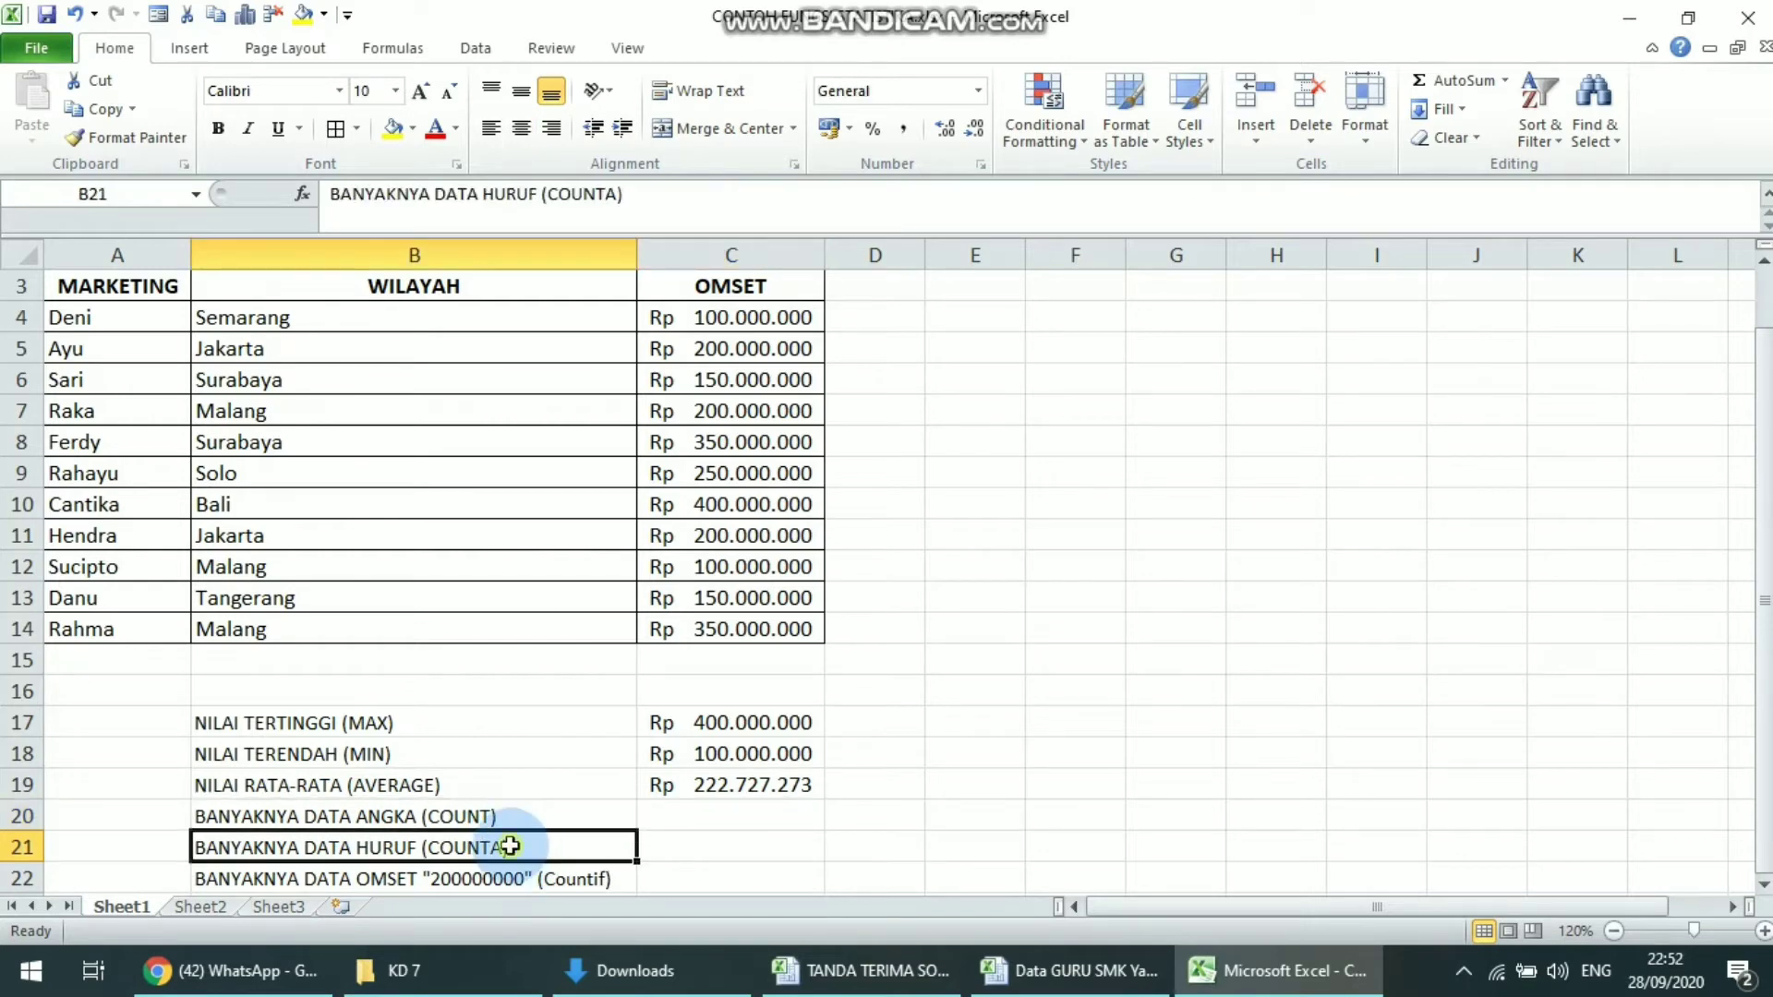
click(488, 819)
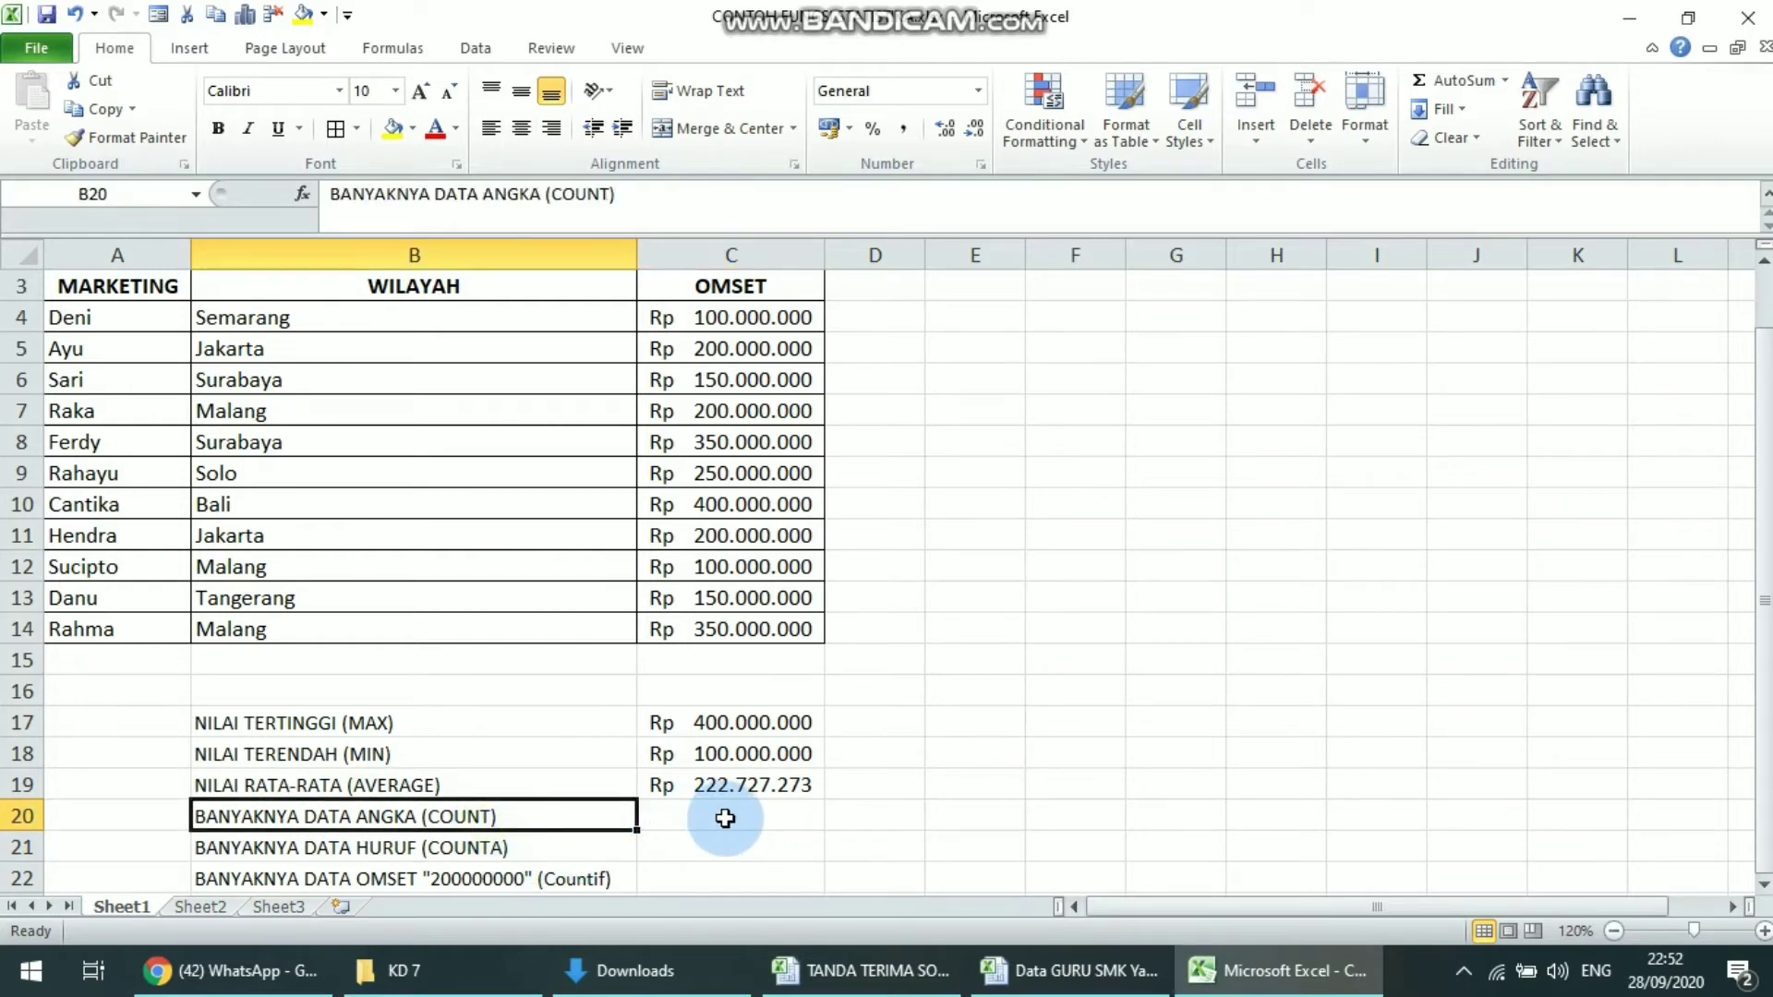
drag(705, 723, 699, 776)
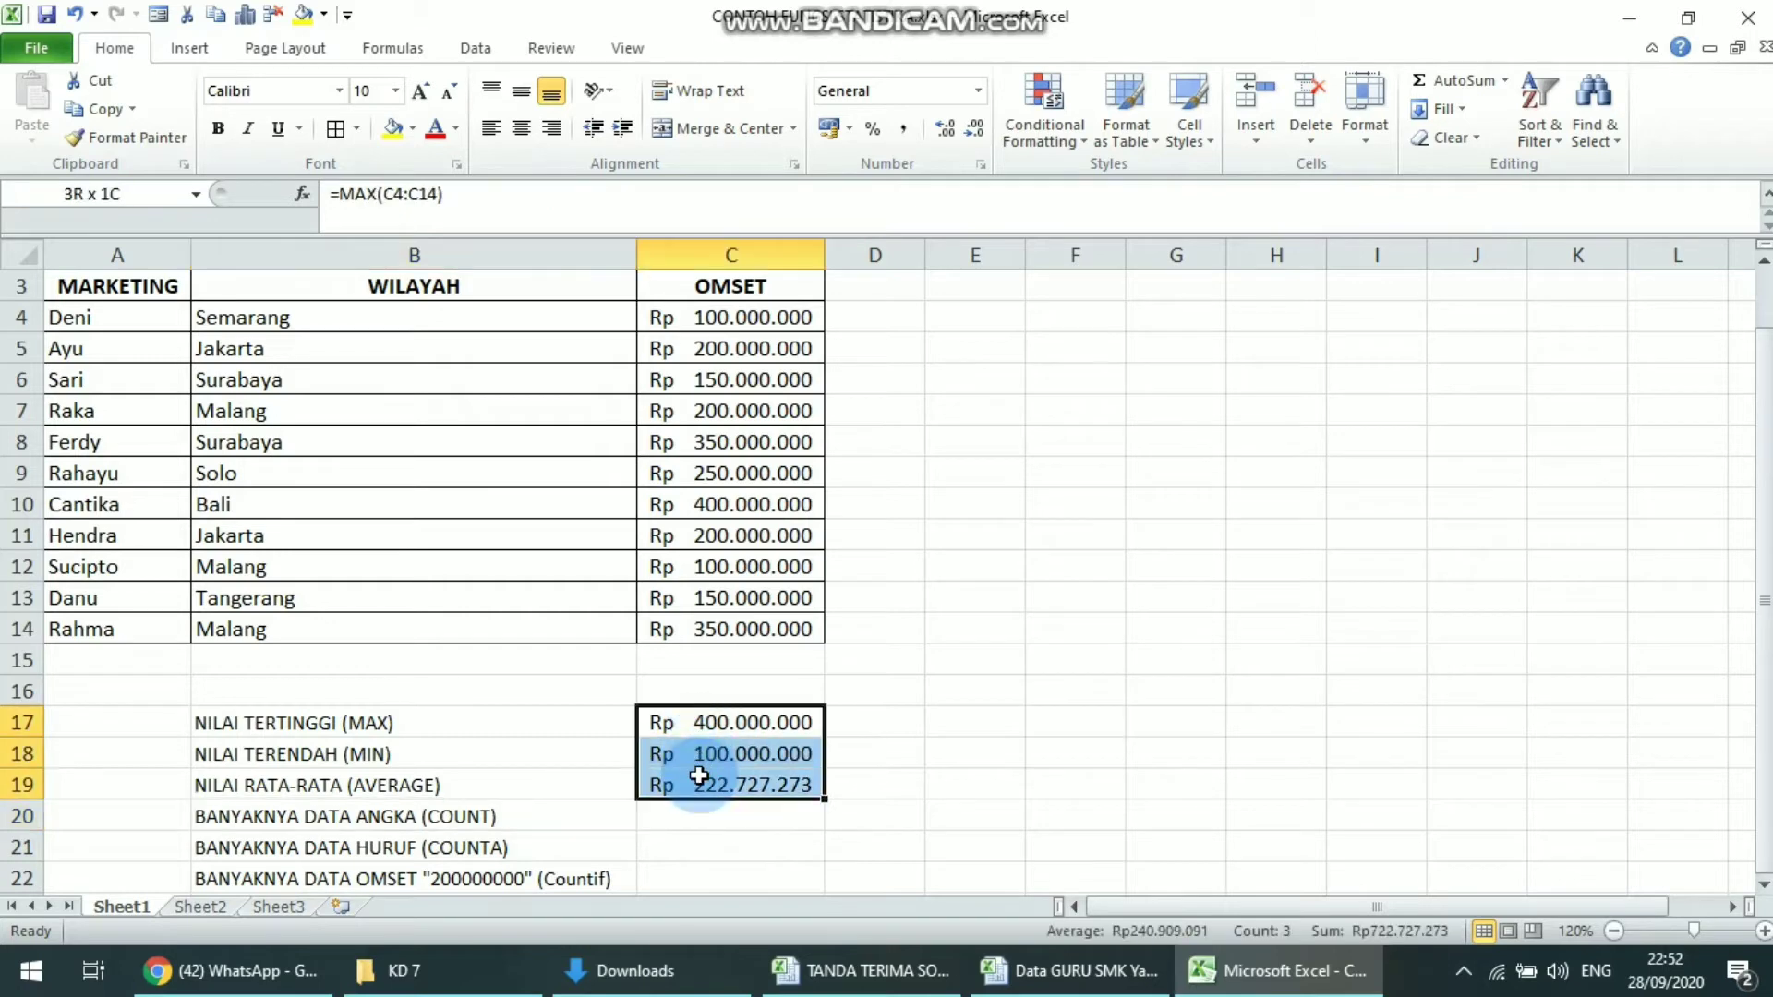
click(462, 724)
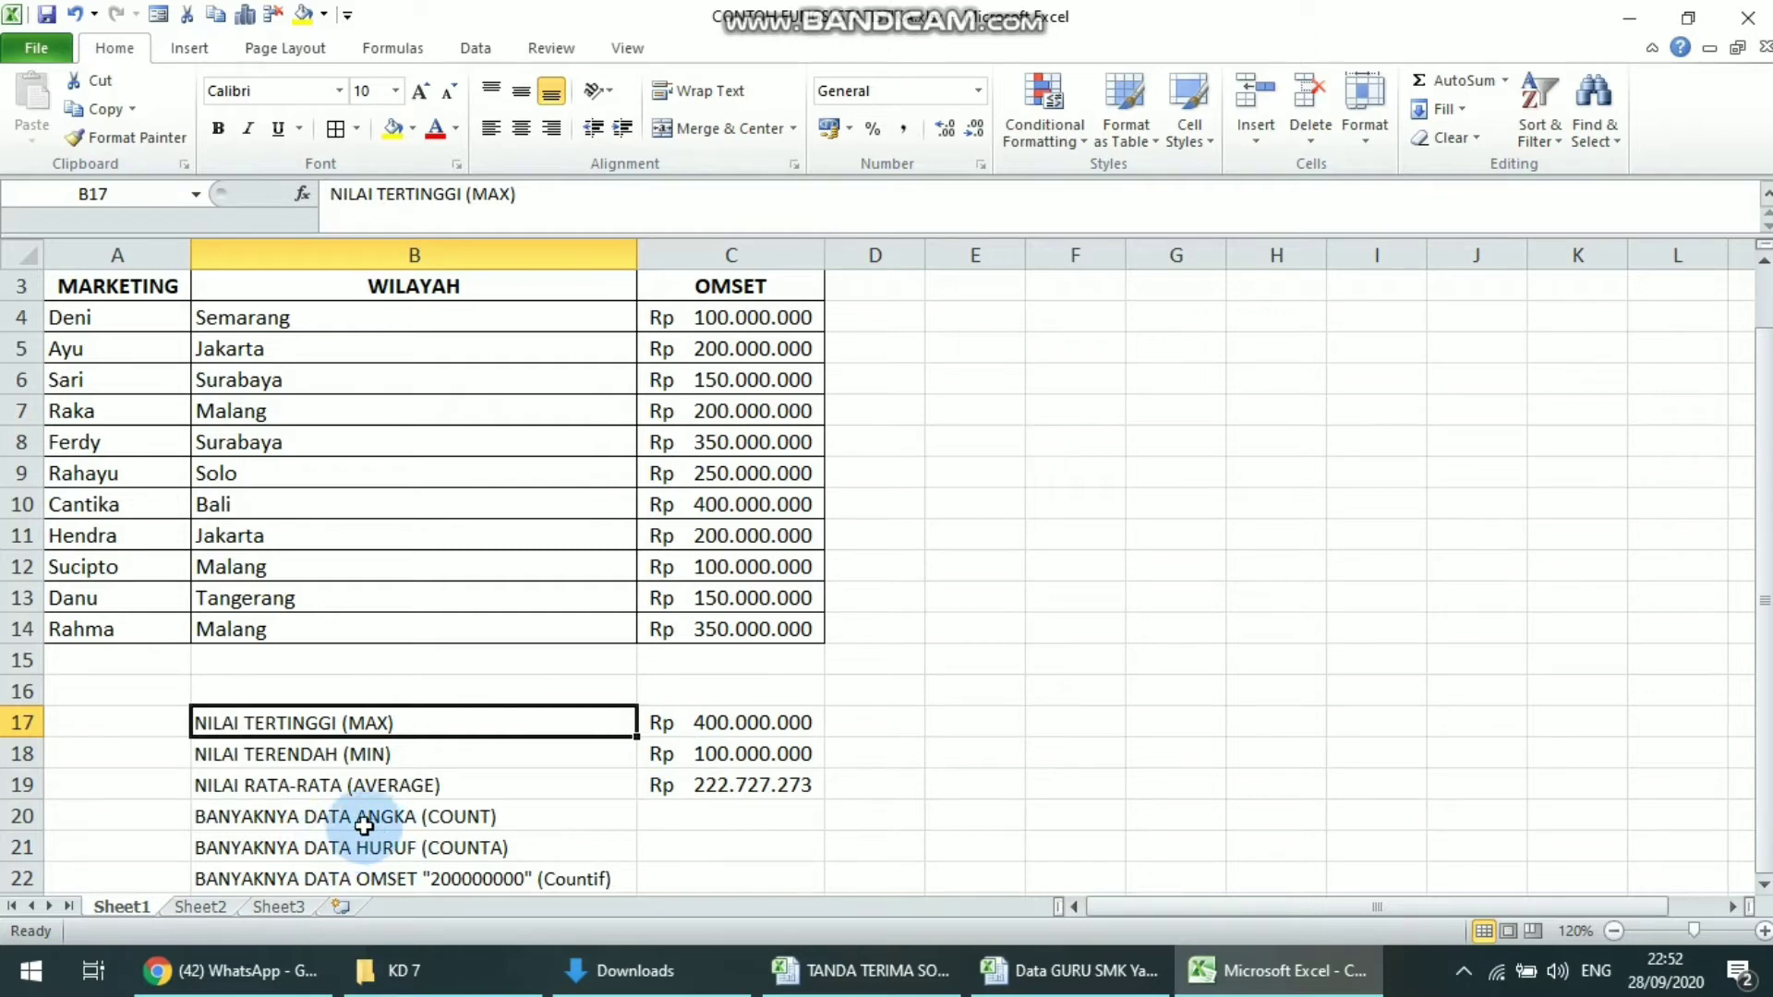
click(420, 820)
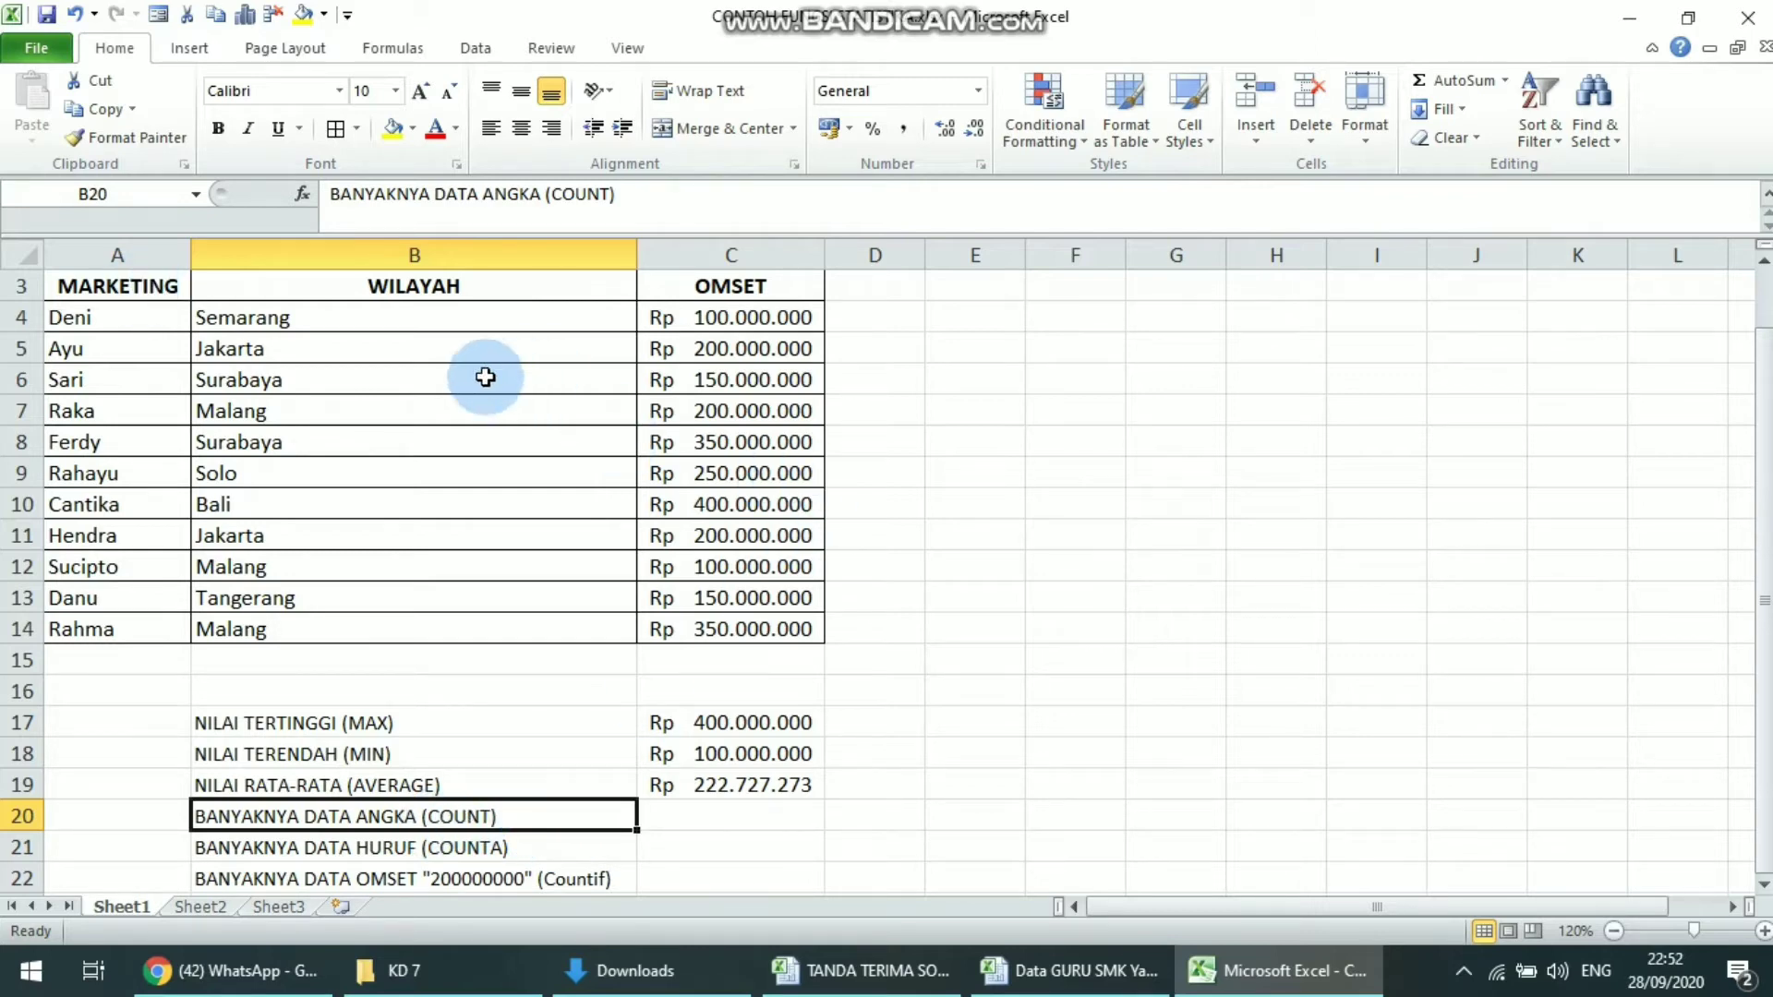
click(111, 285)
click(125, 242)
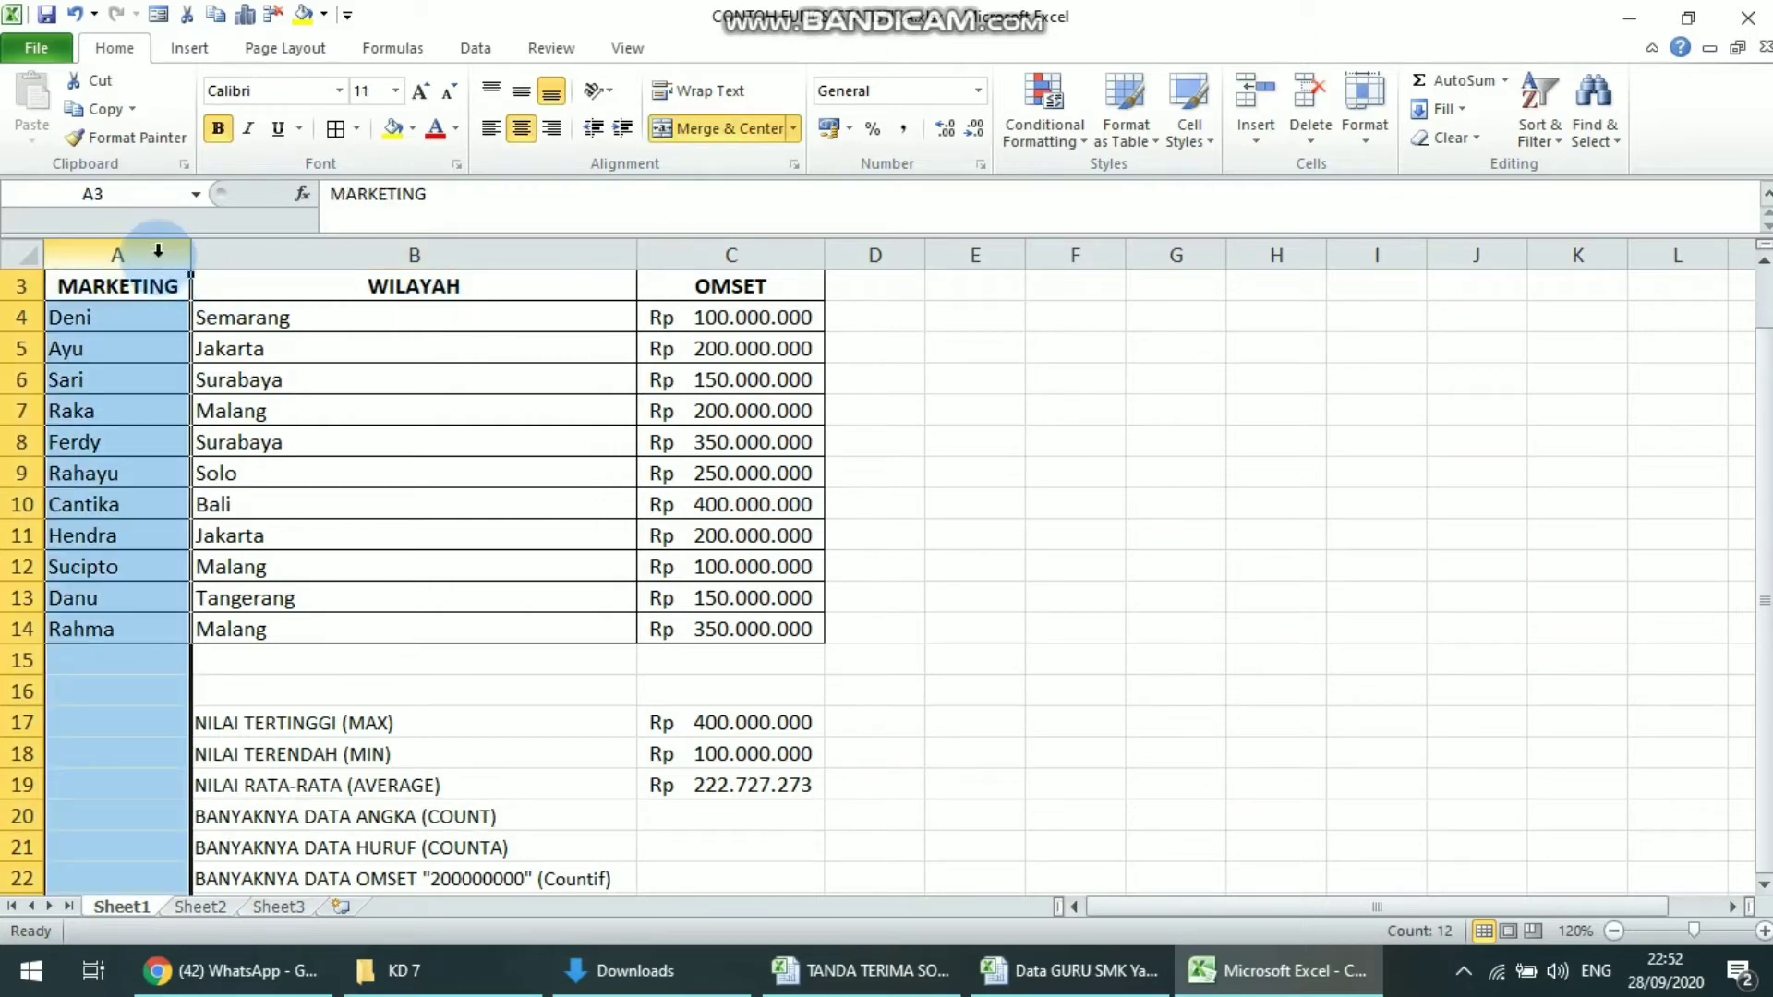
click(277, 274)
click(374, 253)
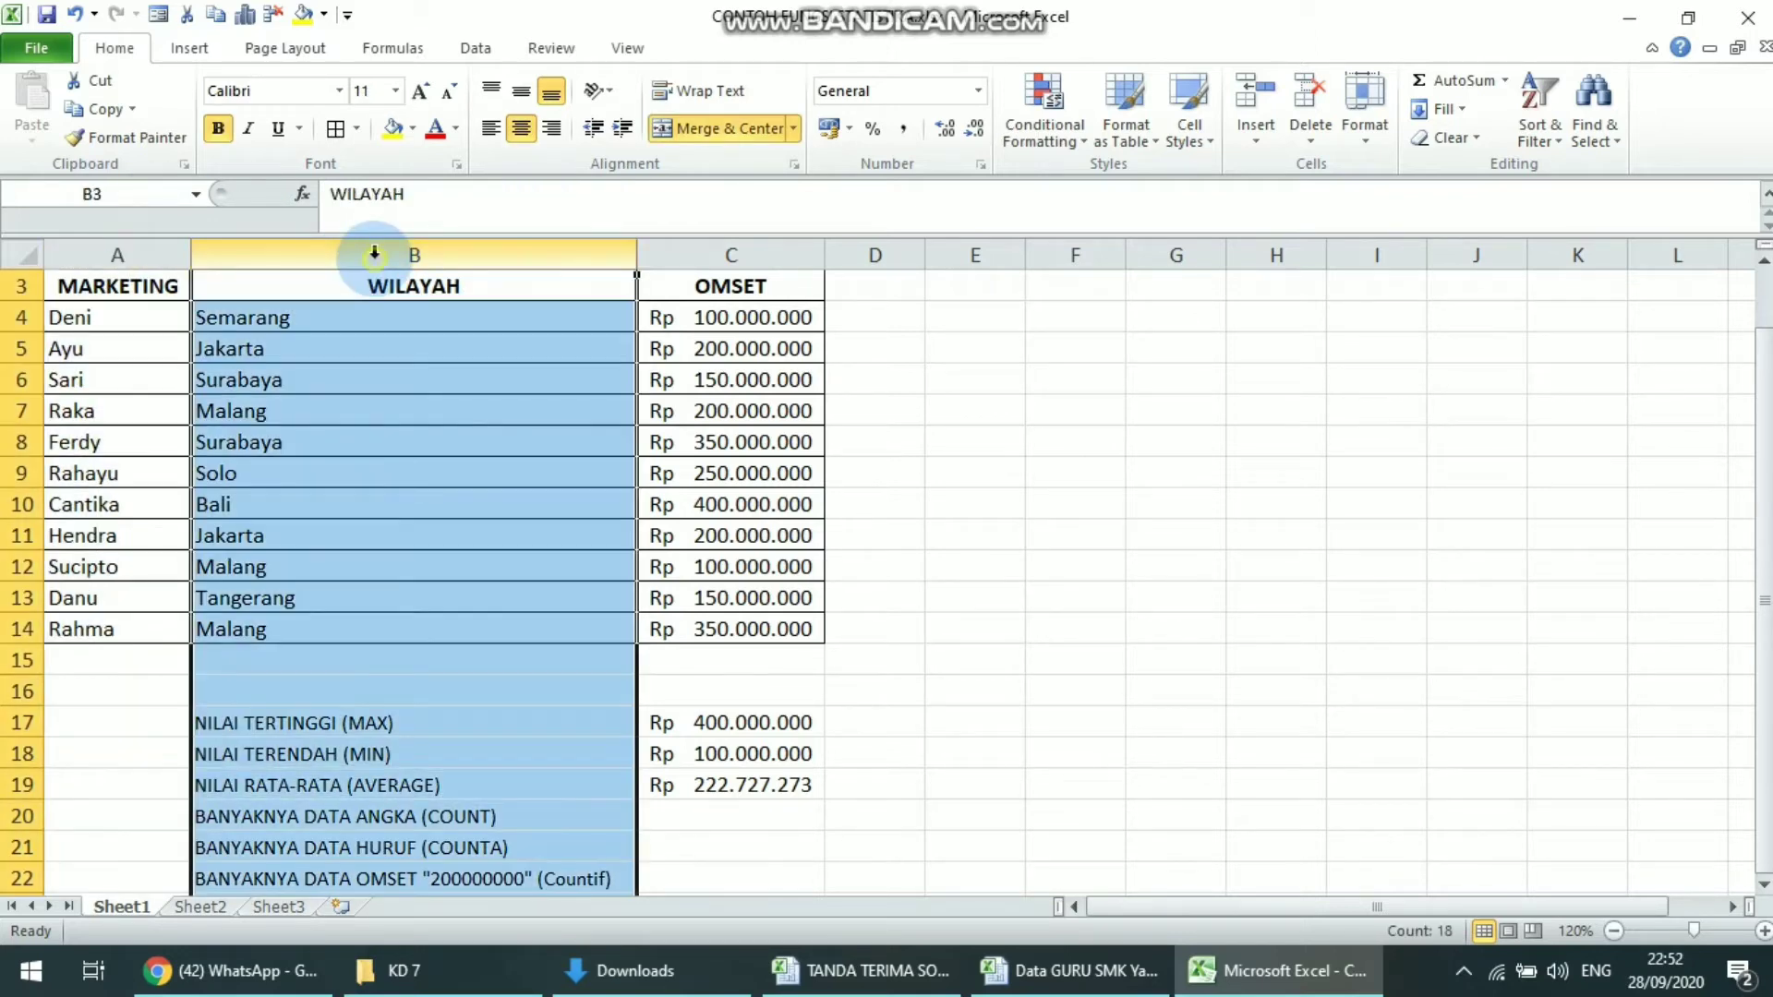
click(752, 327)
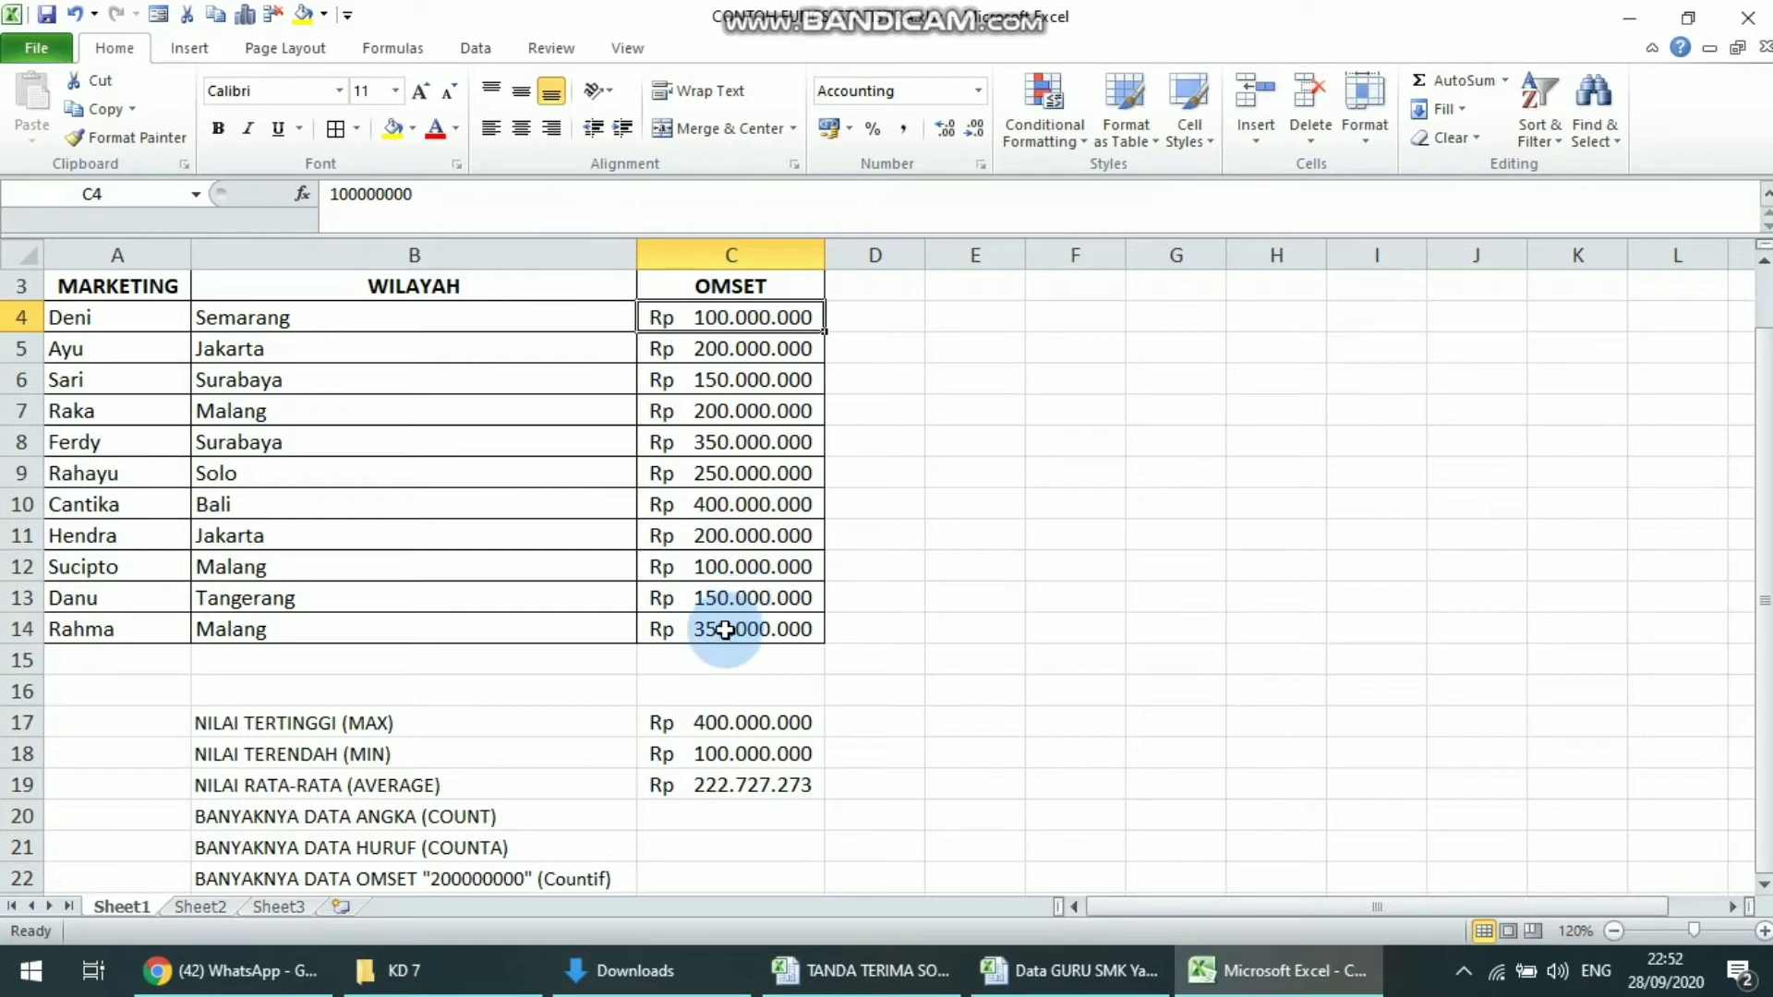
drag(740, 624, 736, 340)
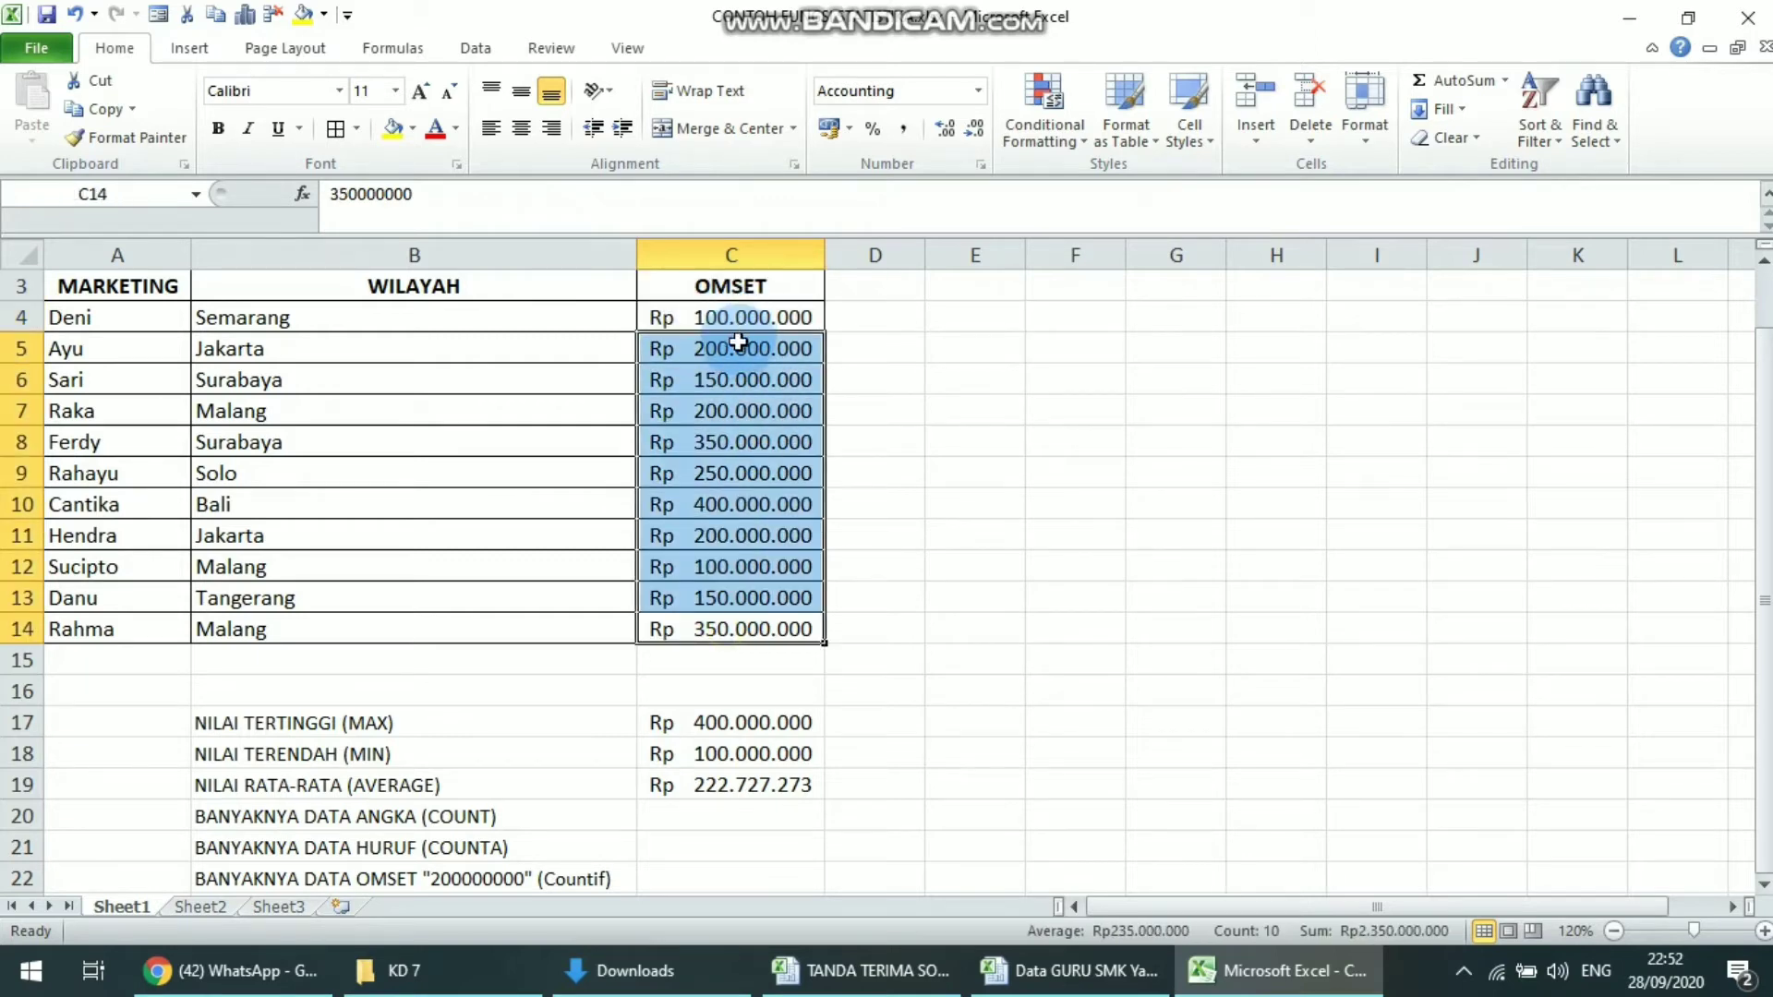
click(701, 811)
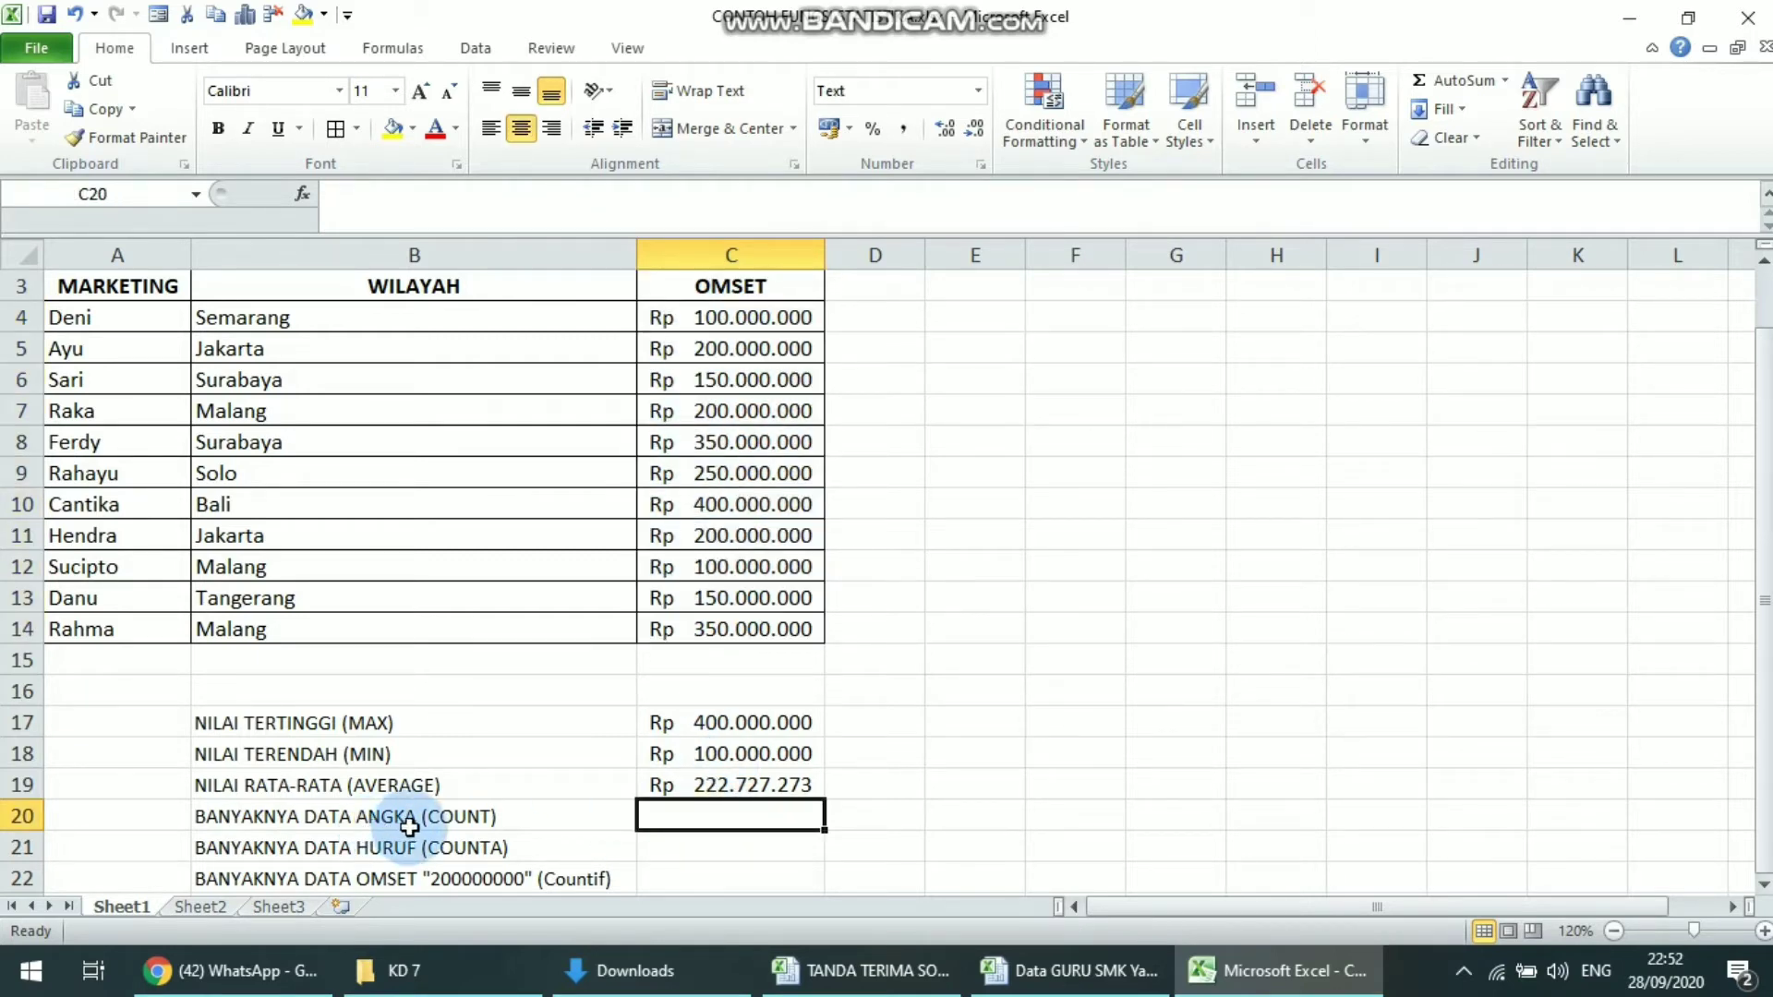
drag(755, 621, 747, 331)
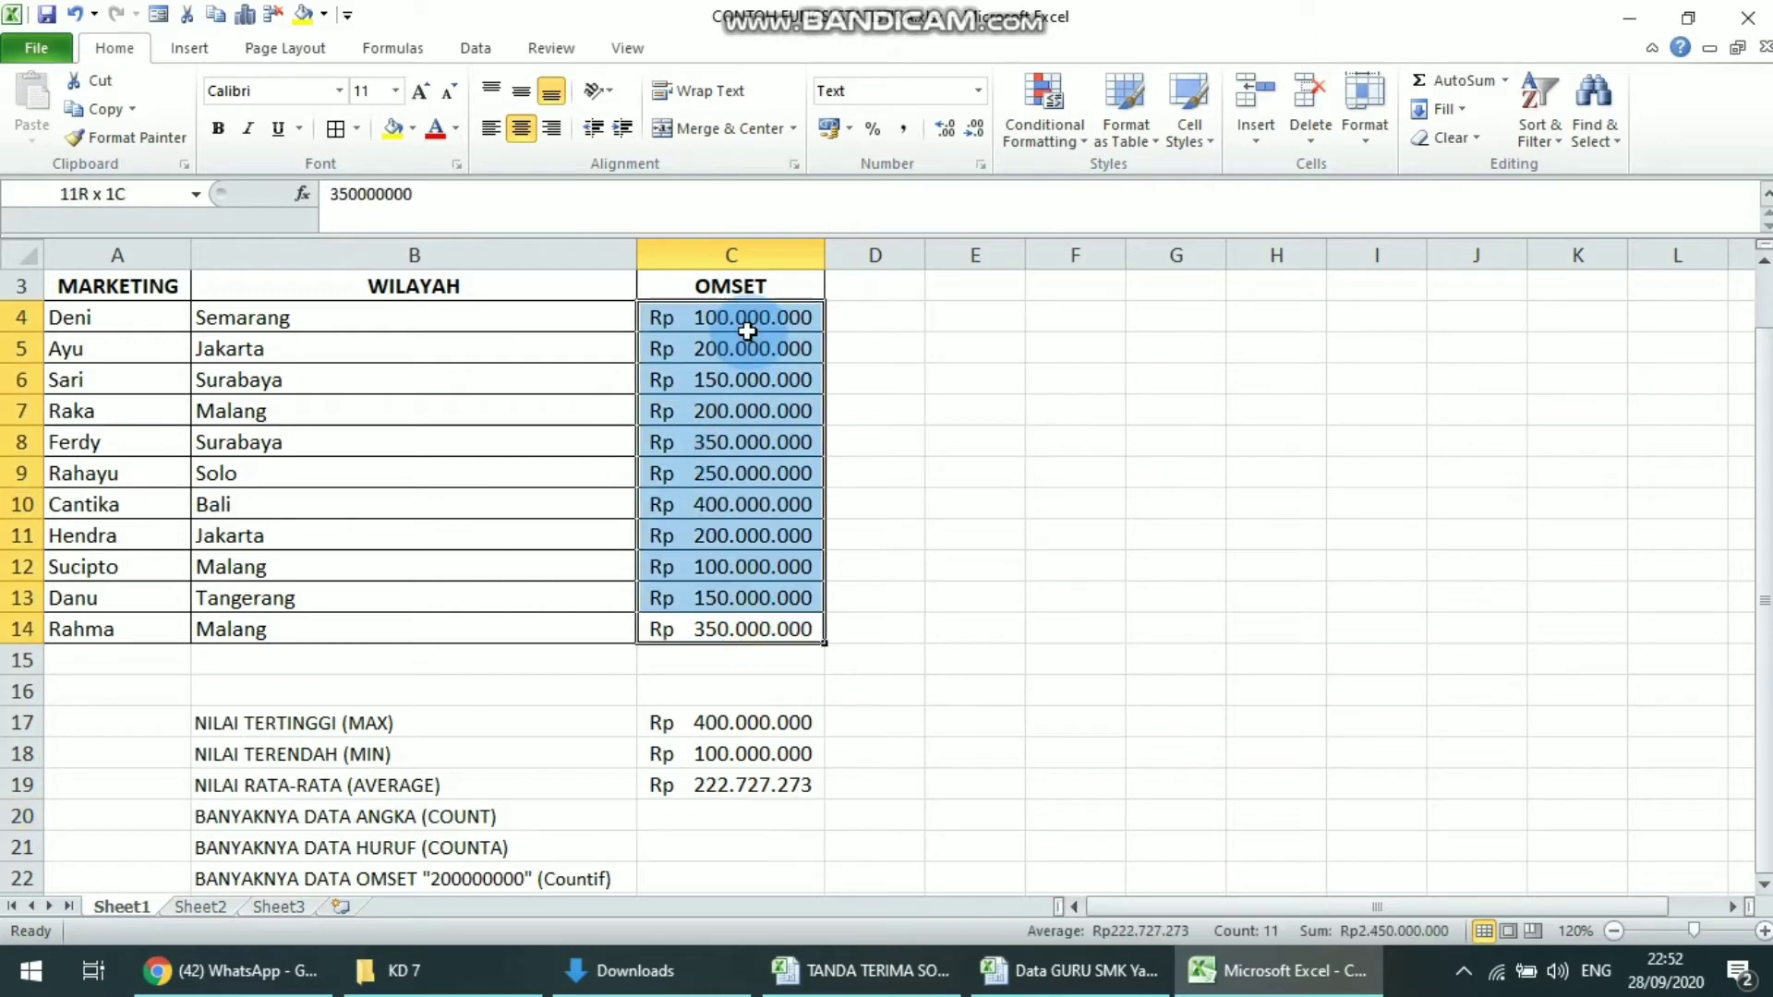
Enter the formula =COUNT(C4:C14) in cell C20 to count the numeric OMSET entries
click(722, 817)
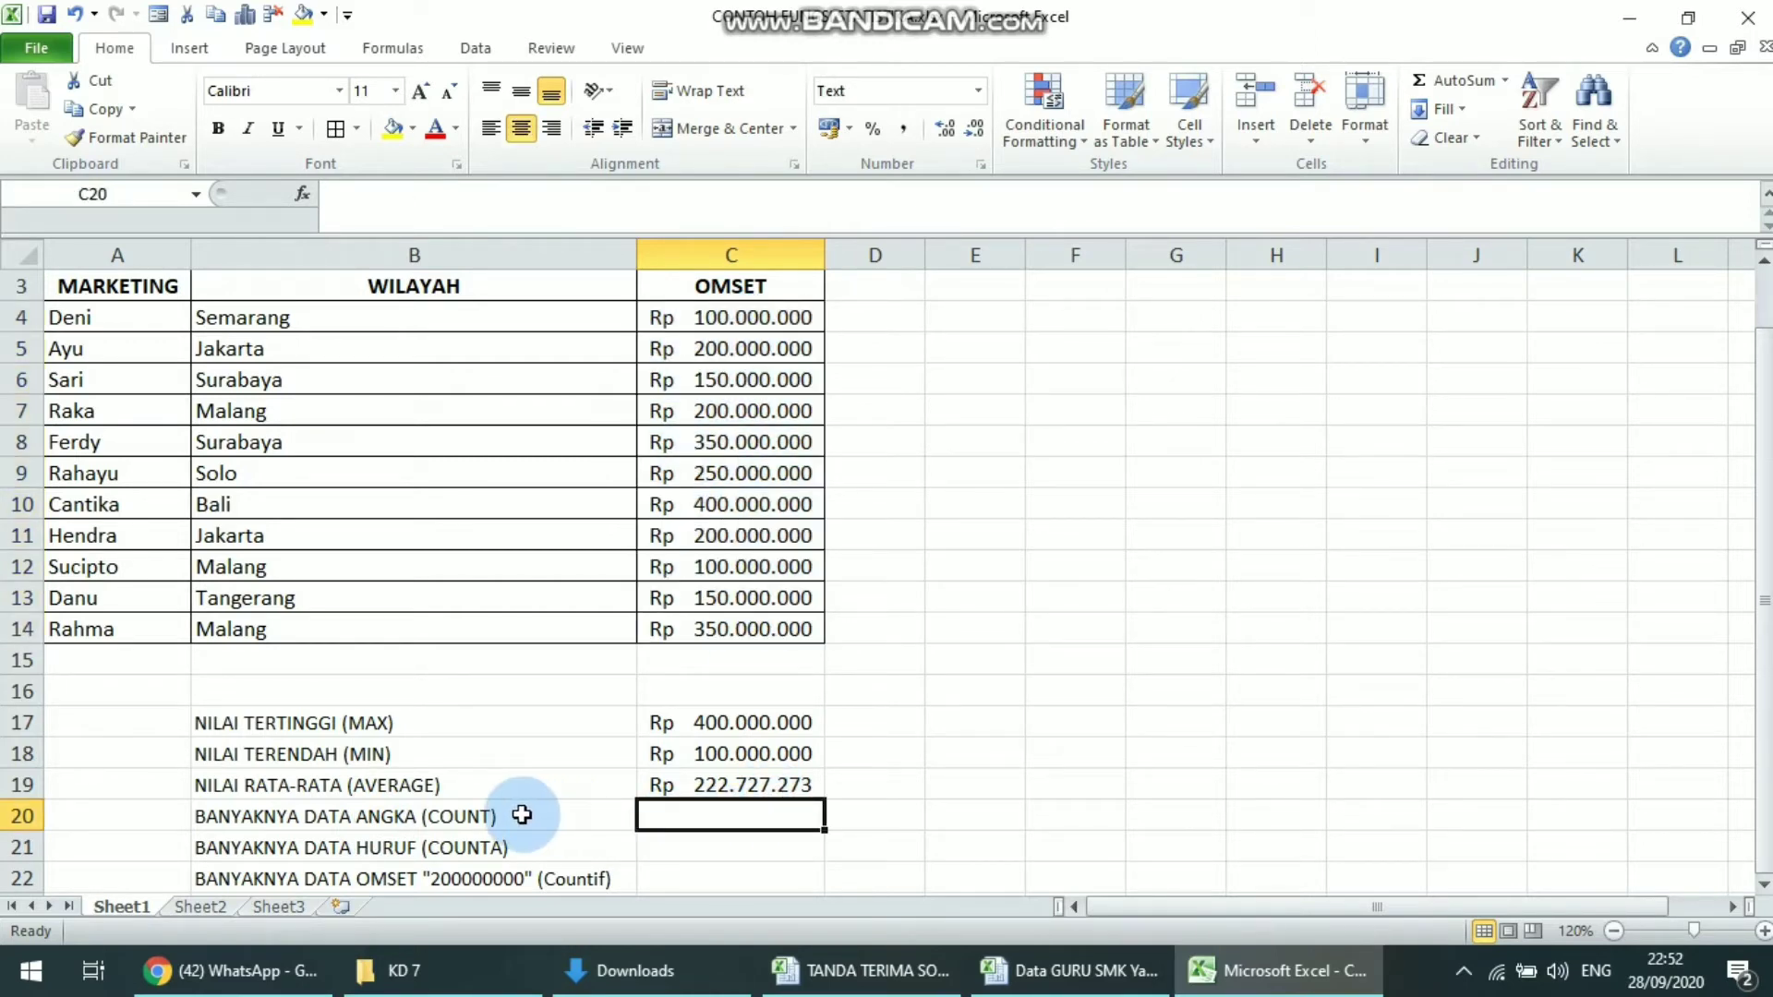
text(=)
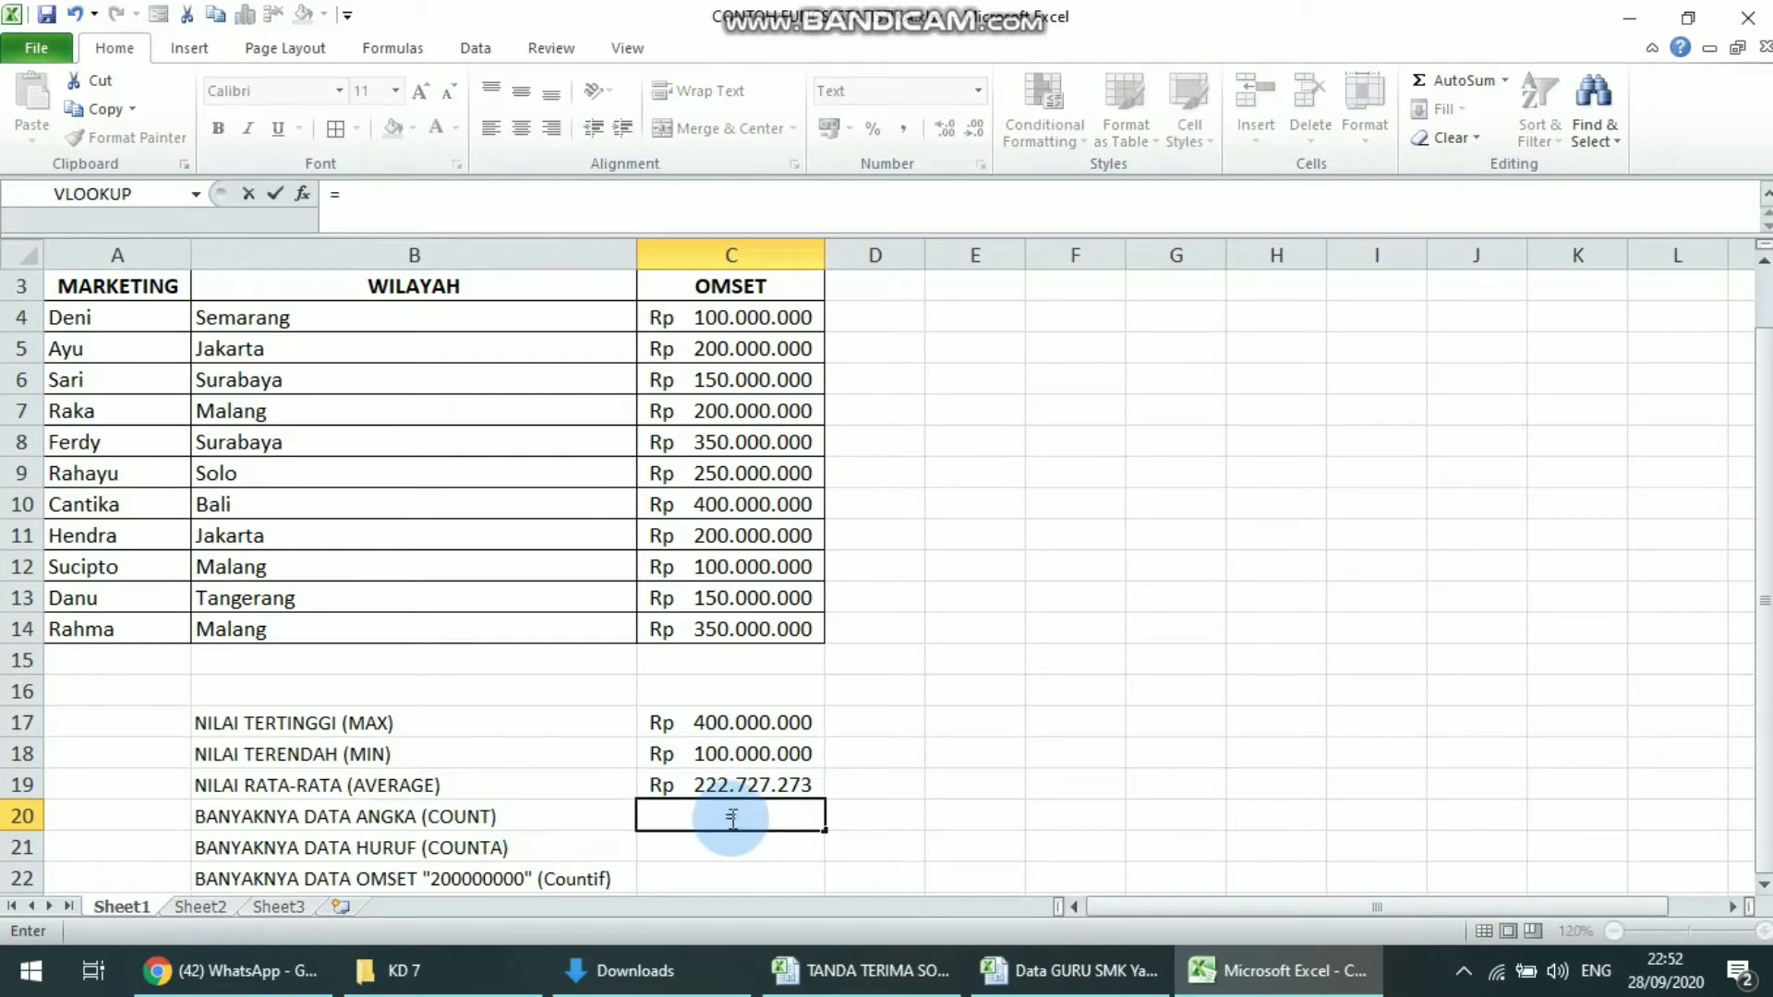
text(COUNT()
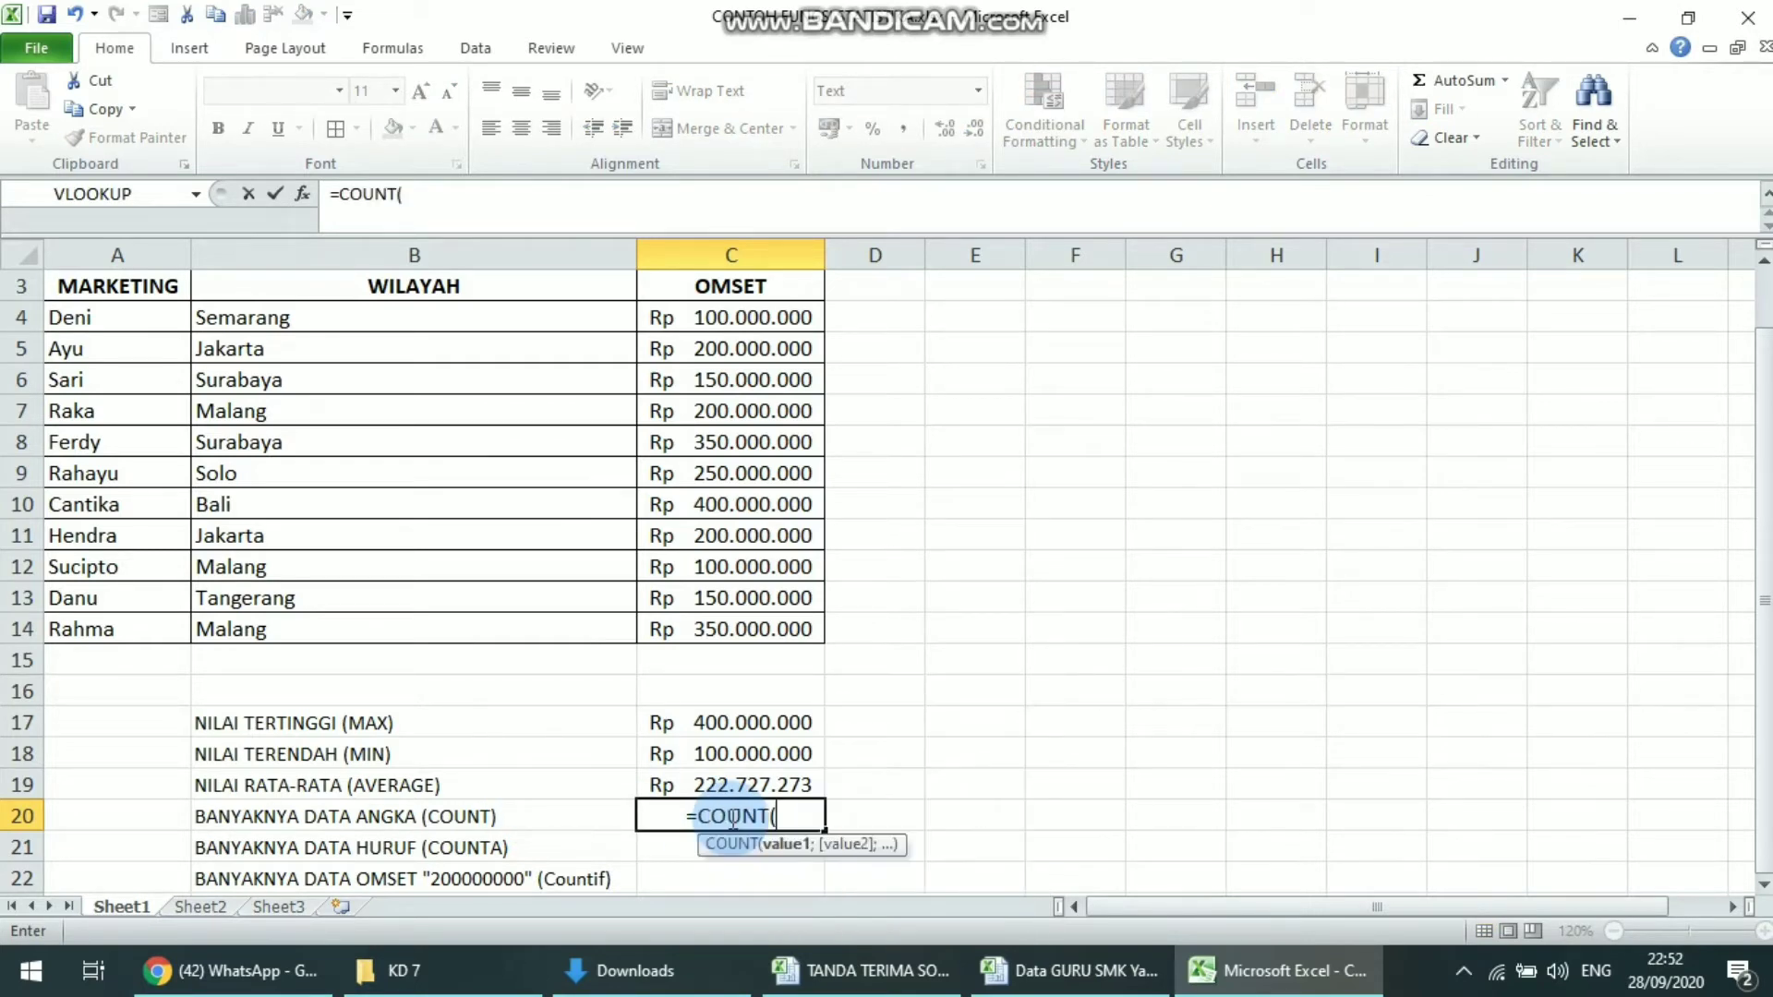
drag(776, 318, 766, 624)
text())
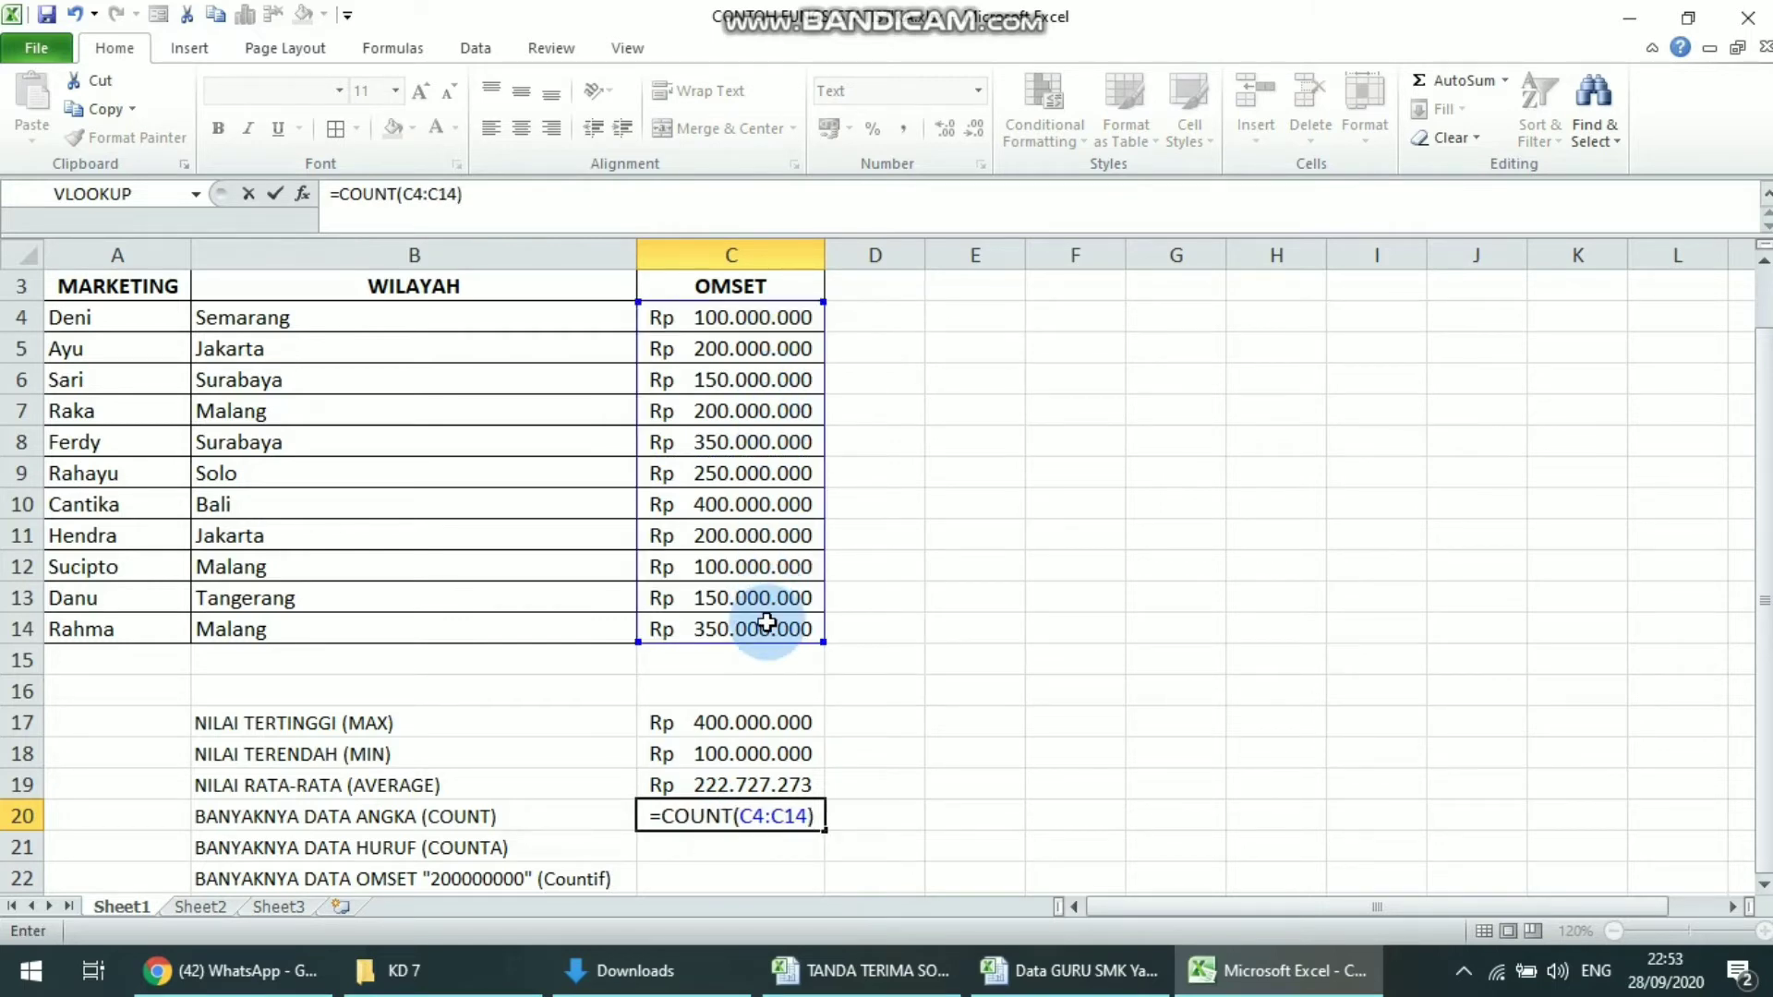
key(Return)
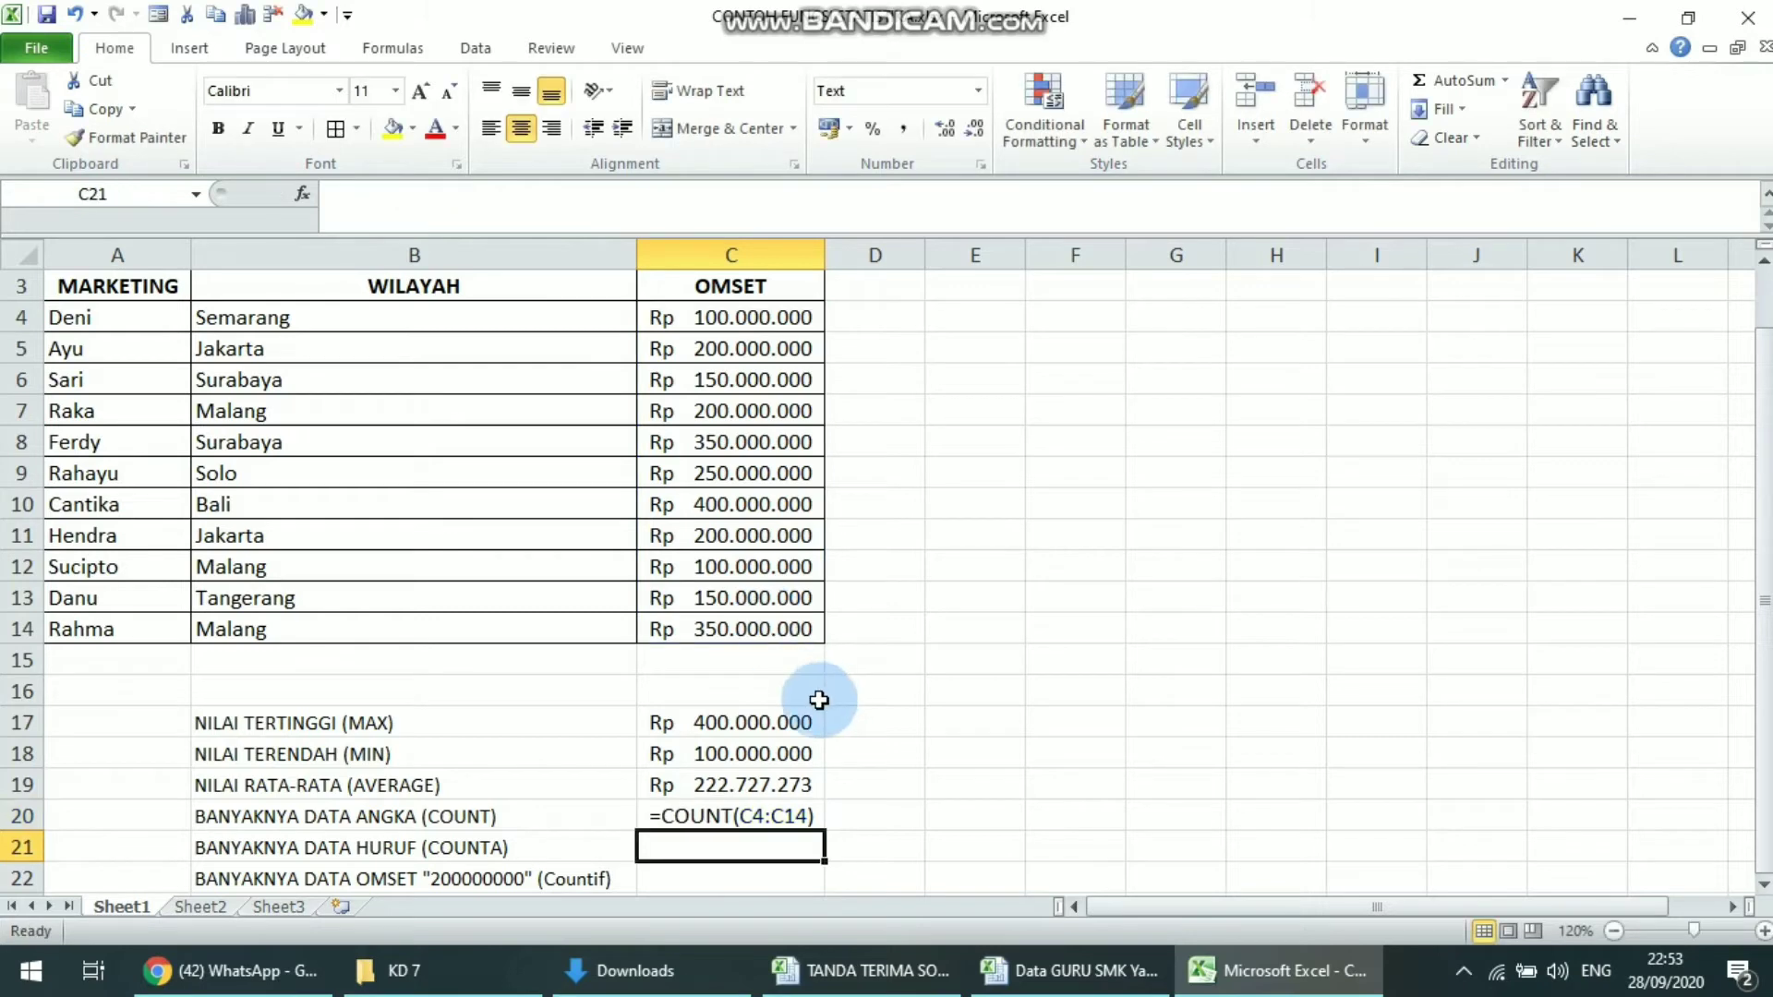
Try to re-enter the formula =COUNT(C4:C14) in cell C20 by reselecting the OMSET range
click(739, 813)
double_click(811, 817)
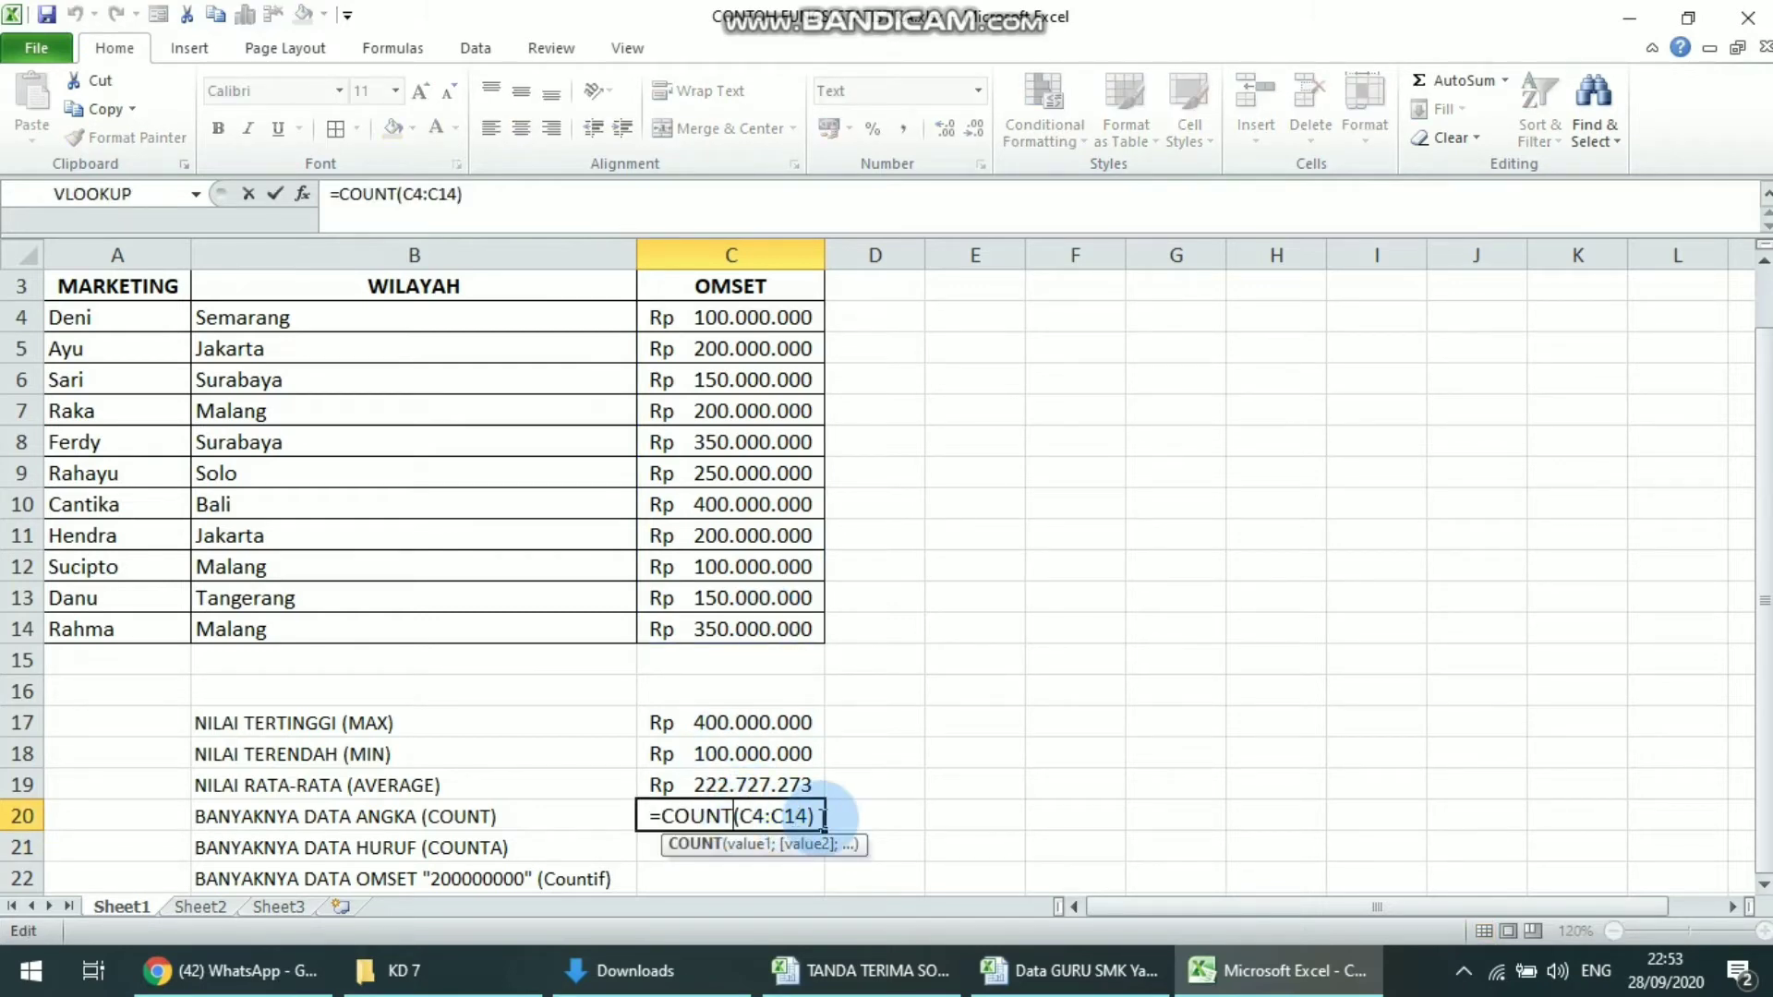
key(BackSpace)
key(BackSpace)
key(BackSpace)
key(BackSpace)
key(BackSpace)
key(BackSpace)
key(BackSpace)
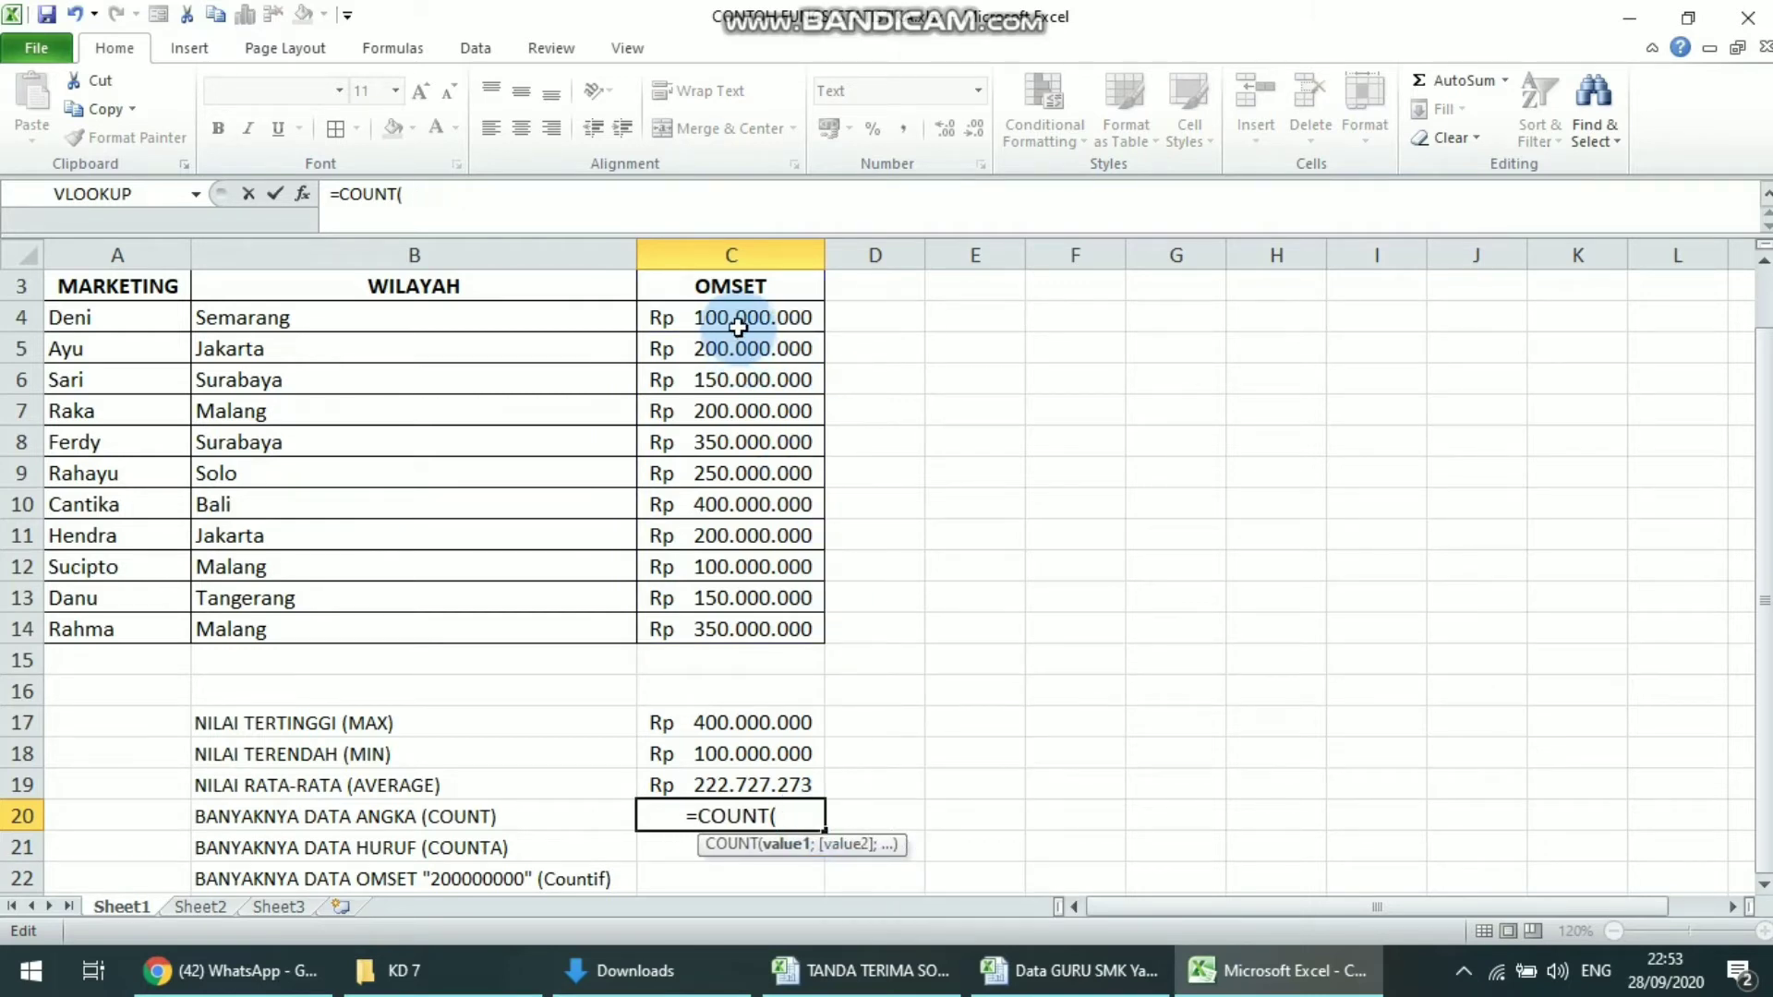
drag(733, 317, 701, 620)
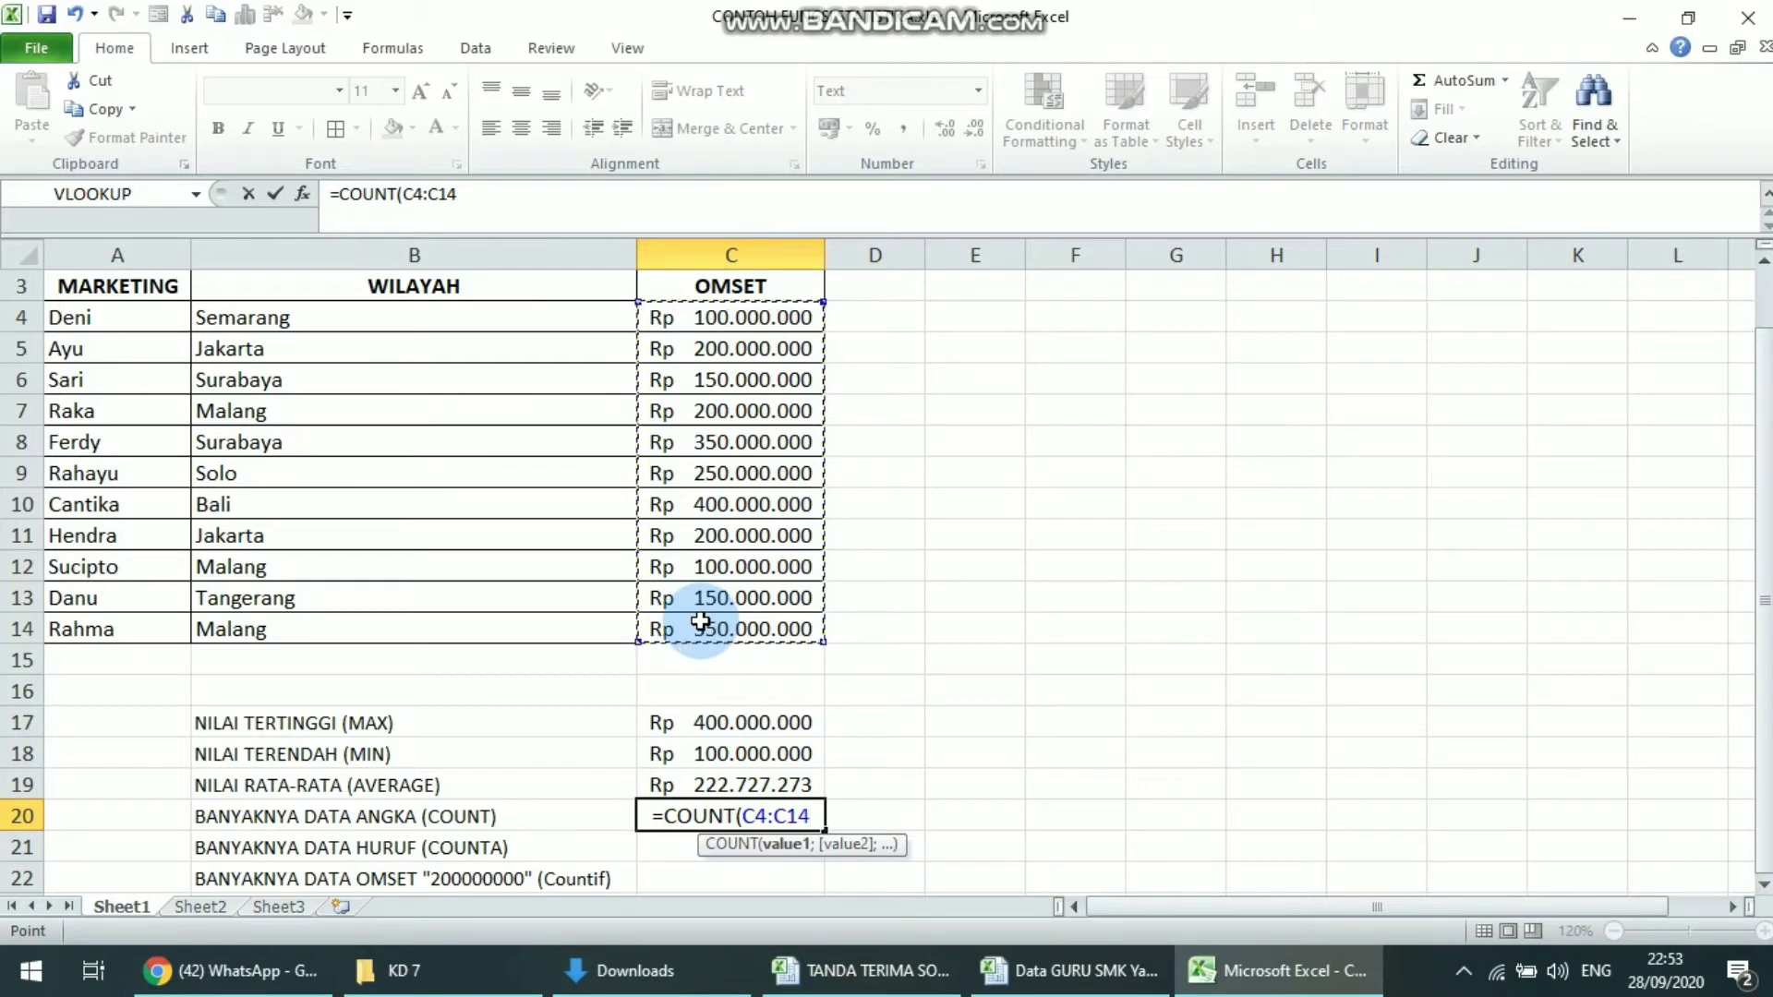
text())
key(Return)
key(Up)
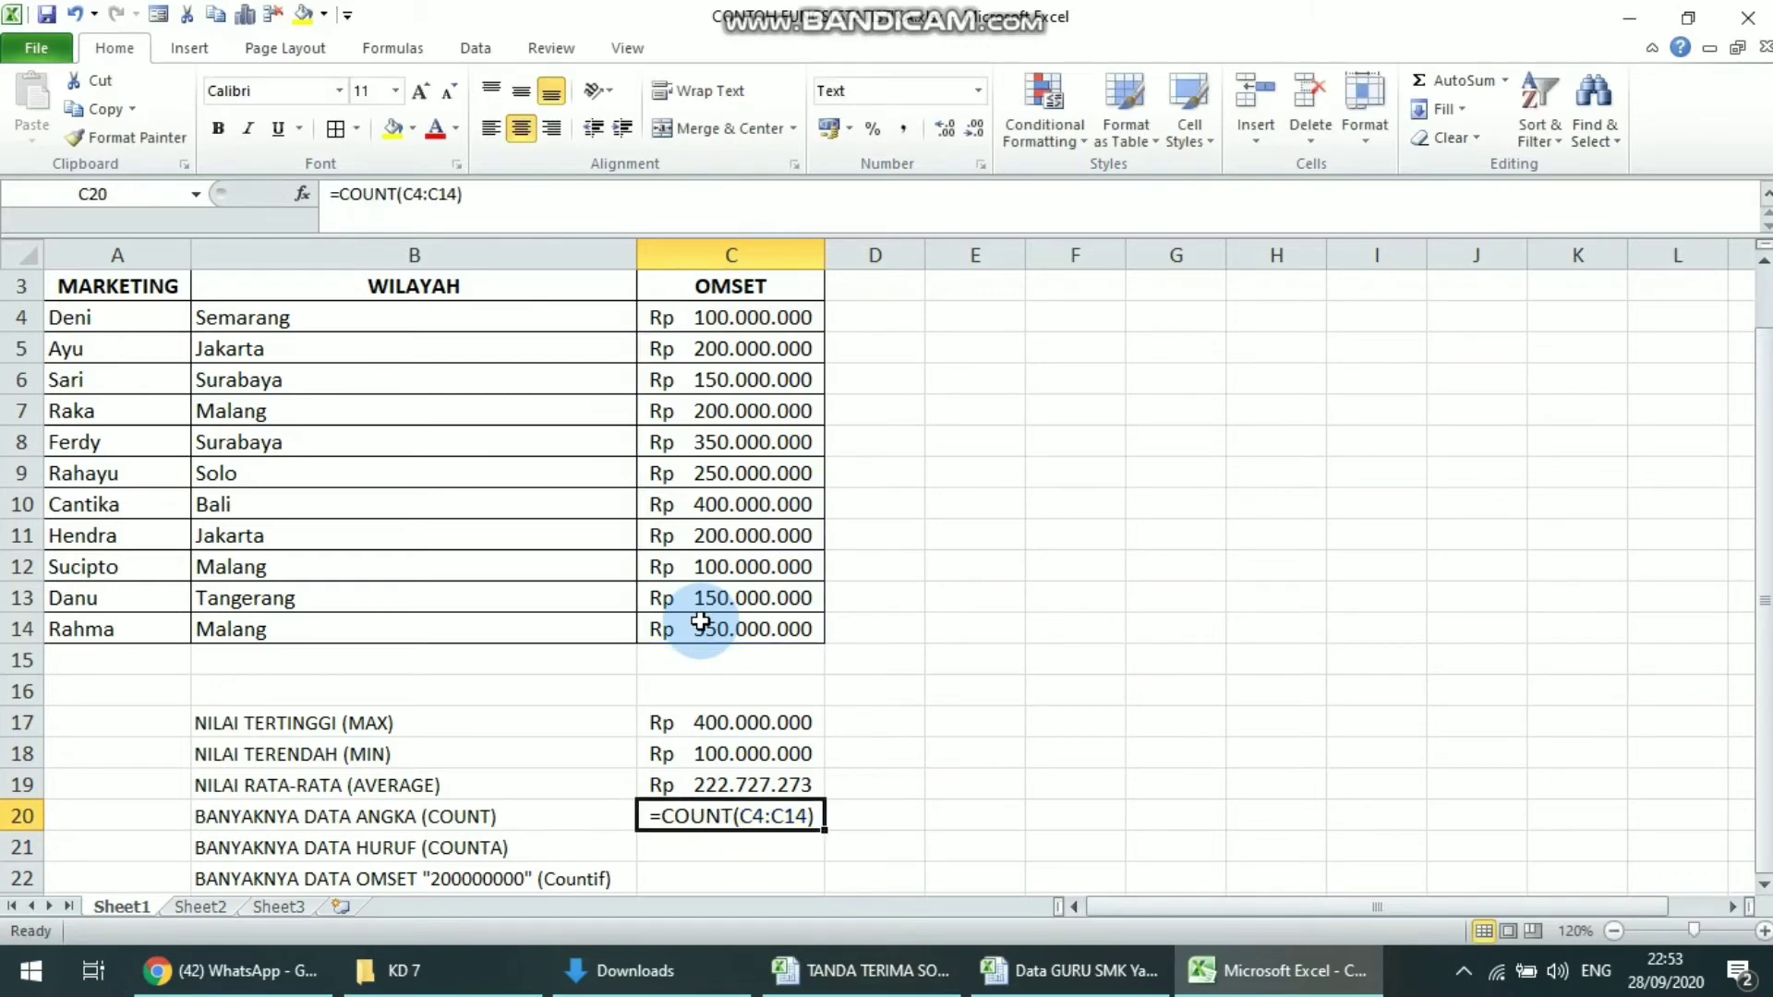
Format cell C20 as Accounting and enter the formula =COUNT(C4:C15) to count the numeric OMSET entries
click(978, 90)
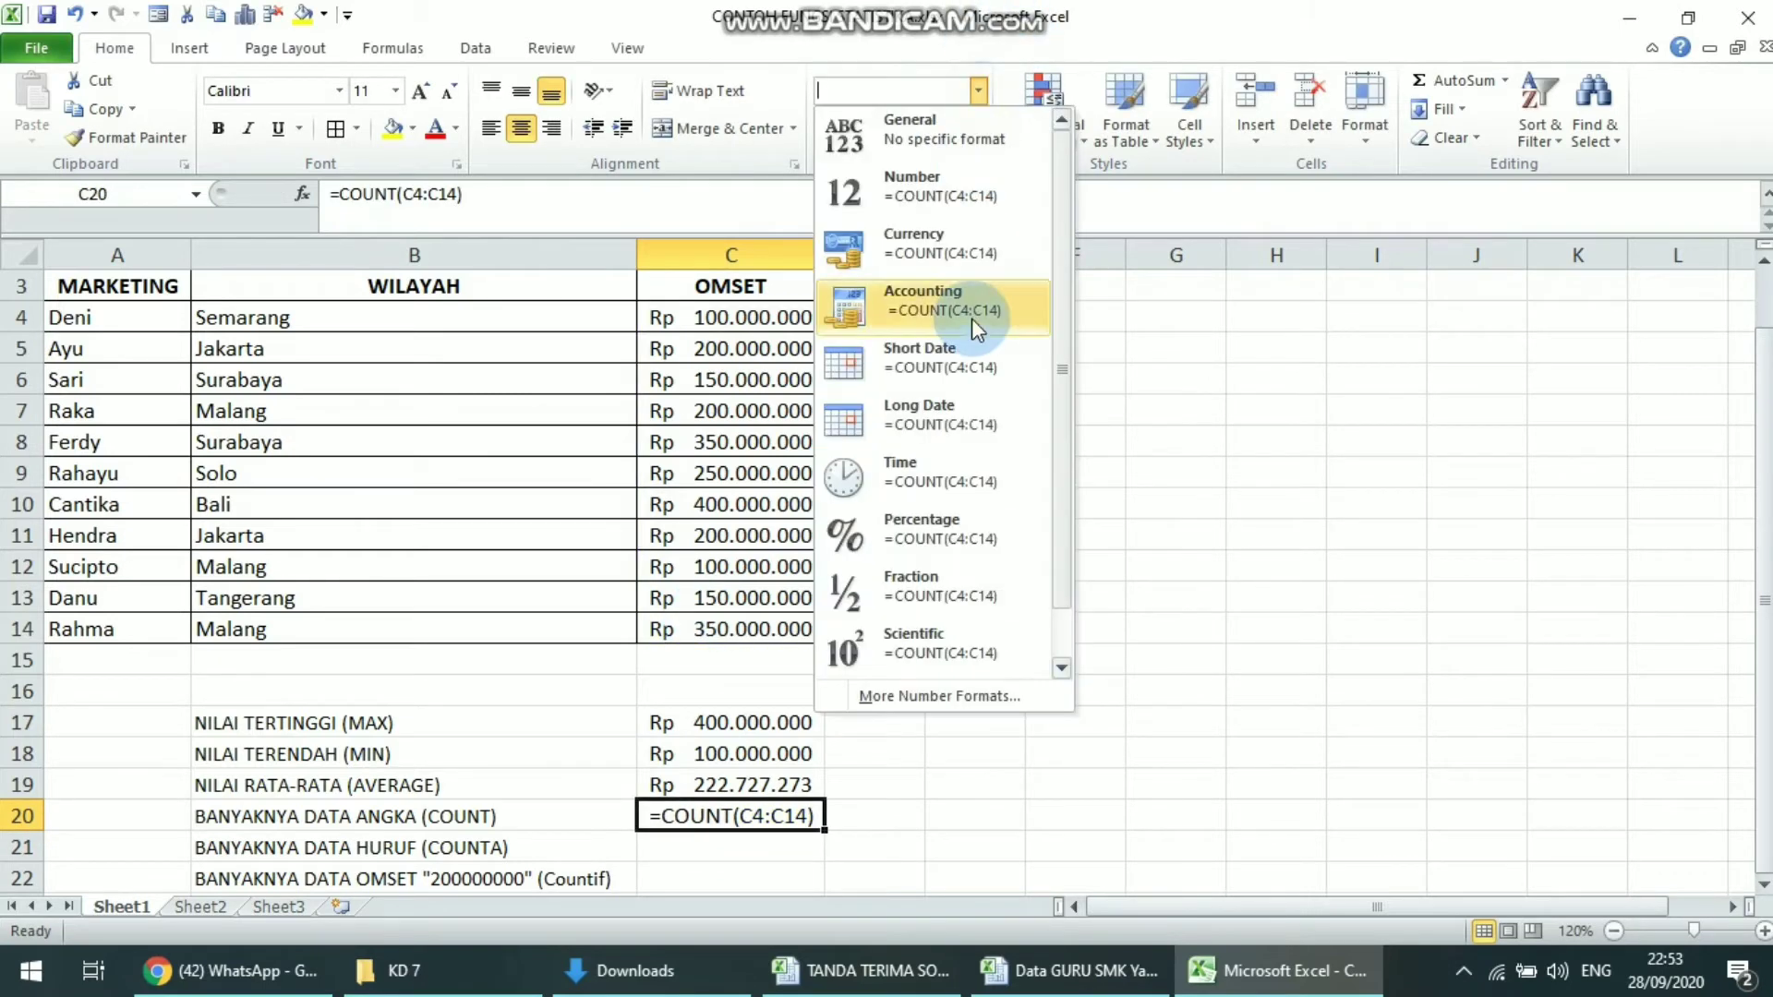
click(948, 318)
text(=)
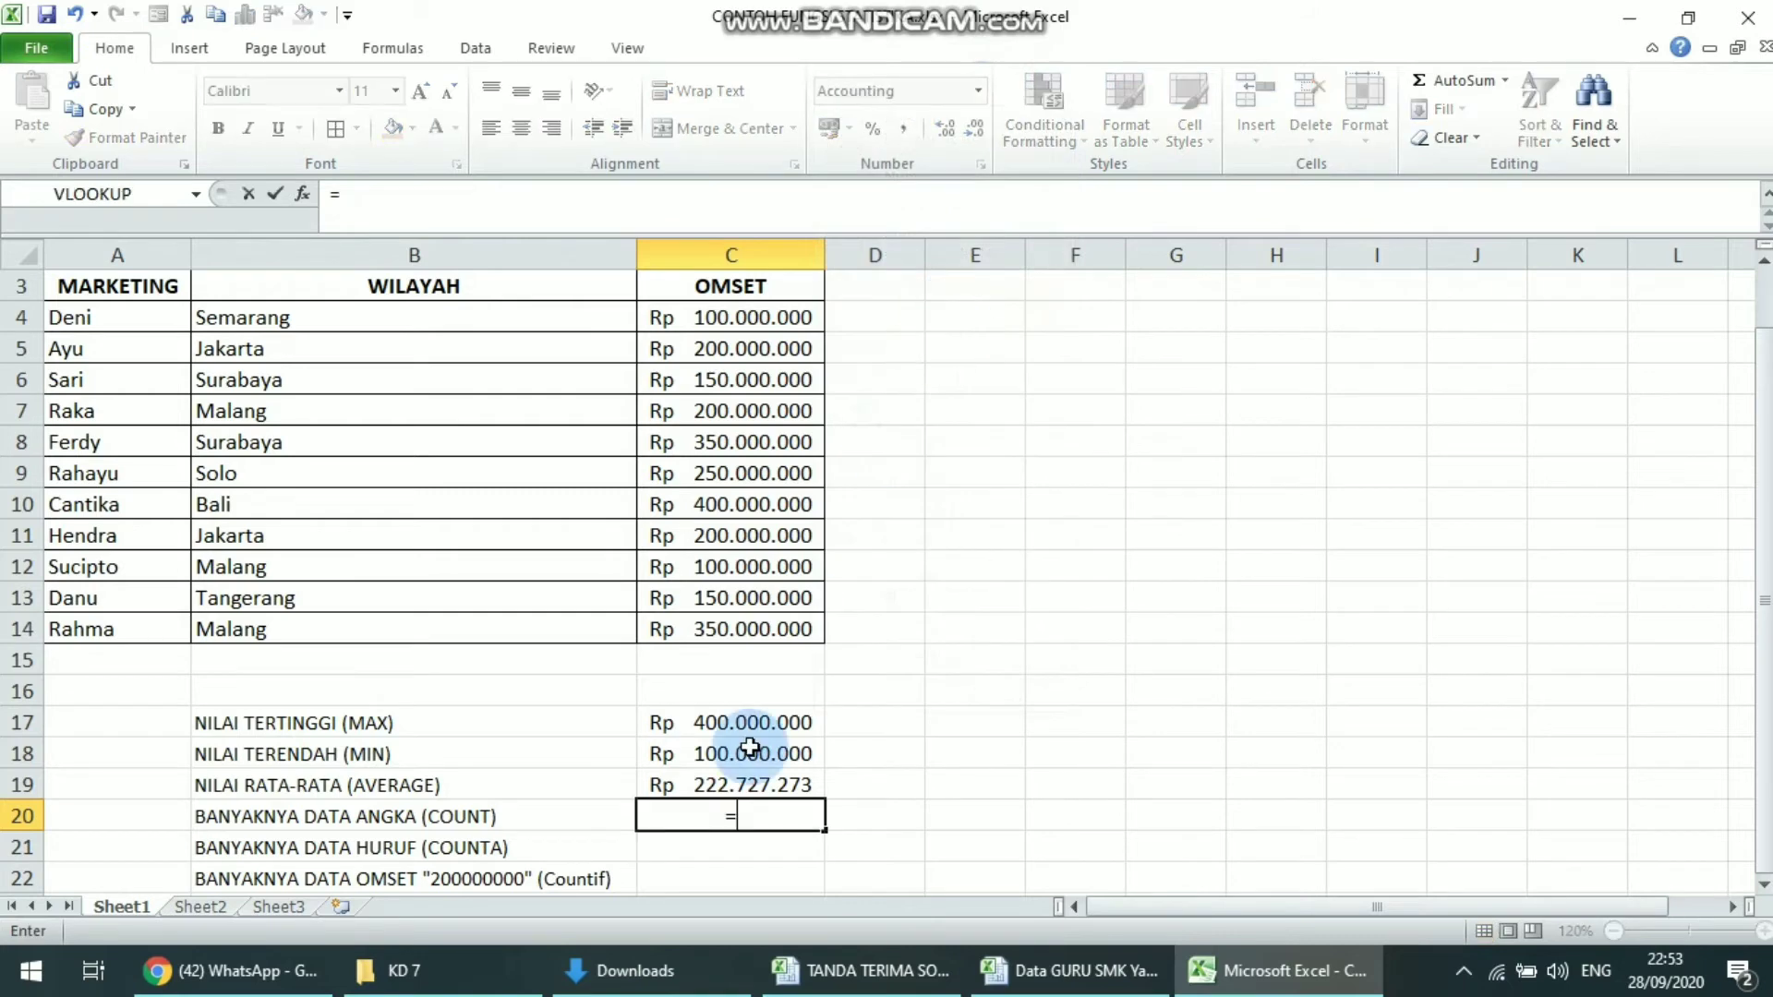
text(COUNT()
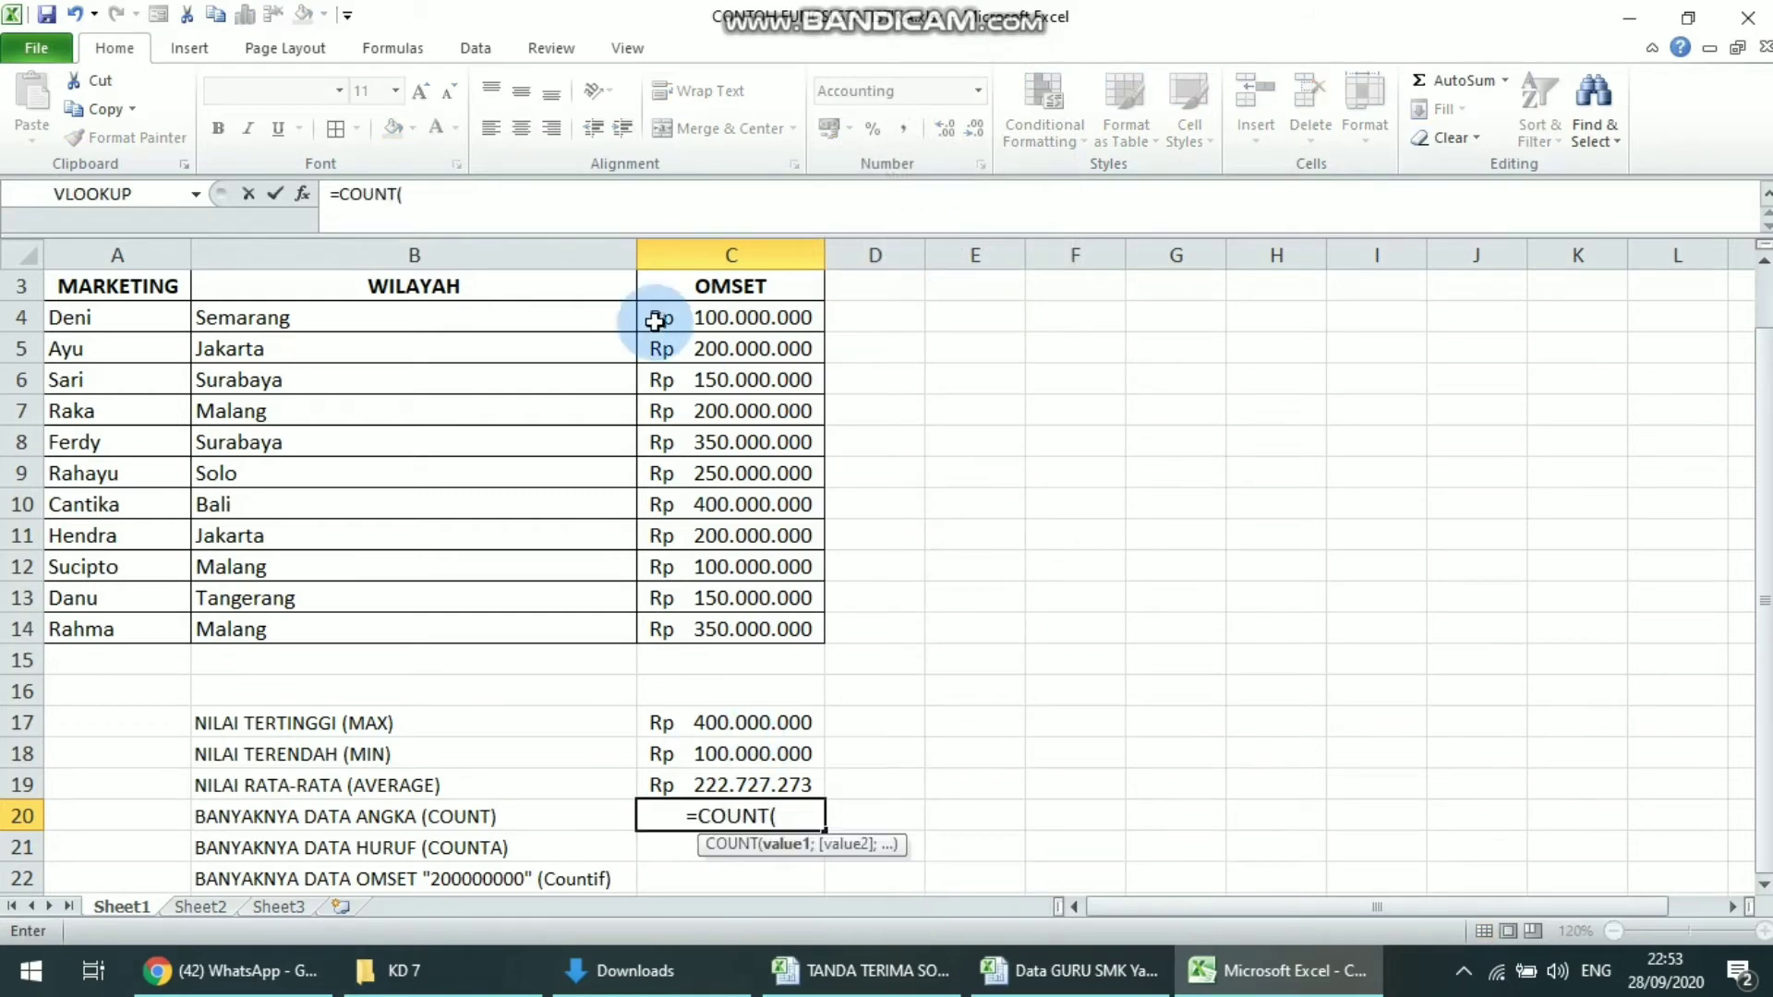
drag(694, 320, 725, 644)
text())
key(Return)
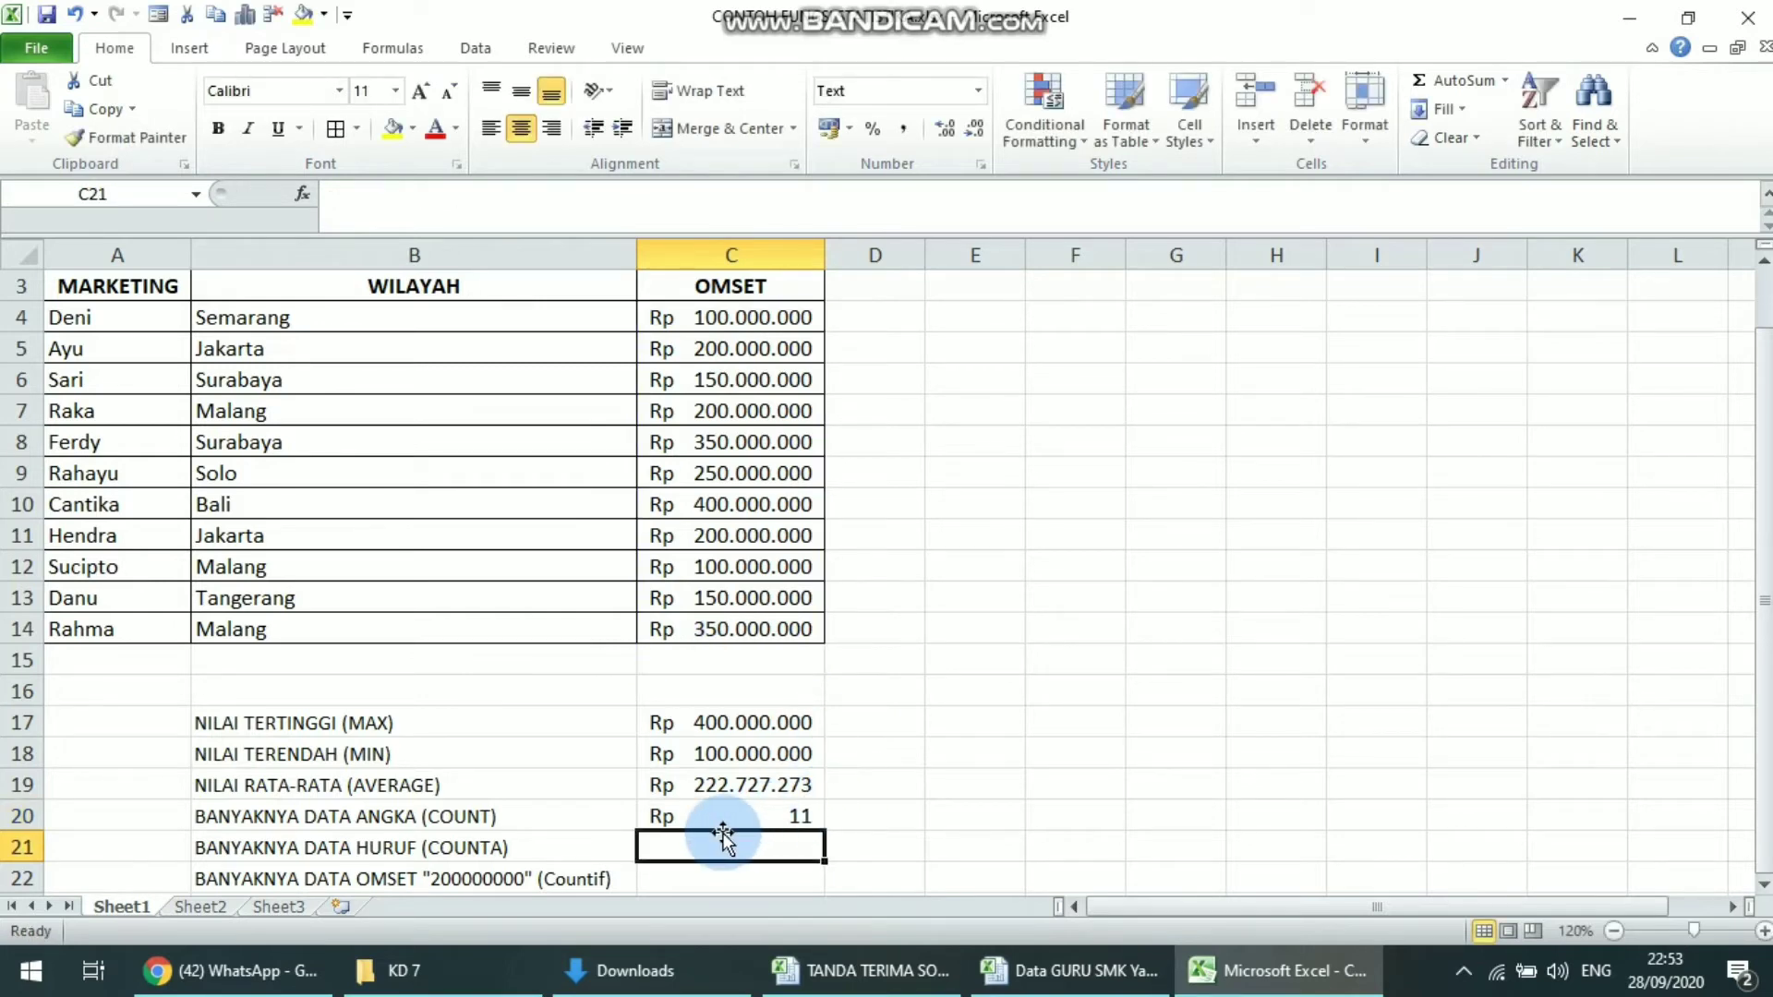
Compare the COUNT result in cell C20 with the OMSET entries in C4:C14
click(770, 812)
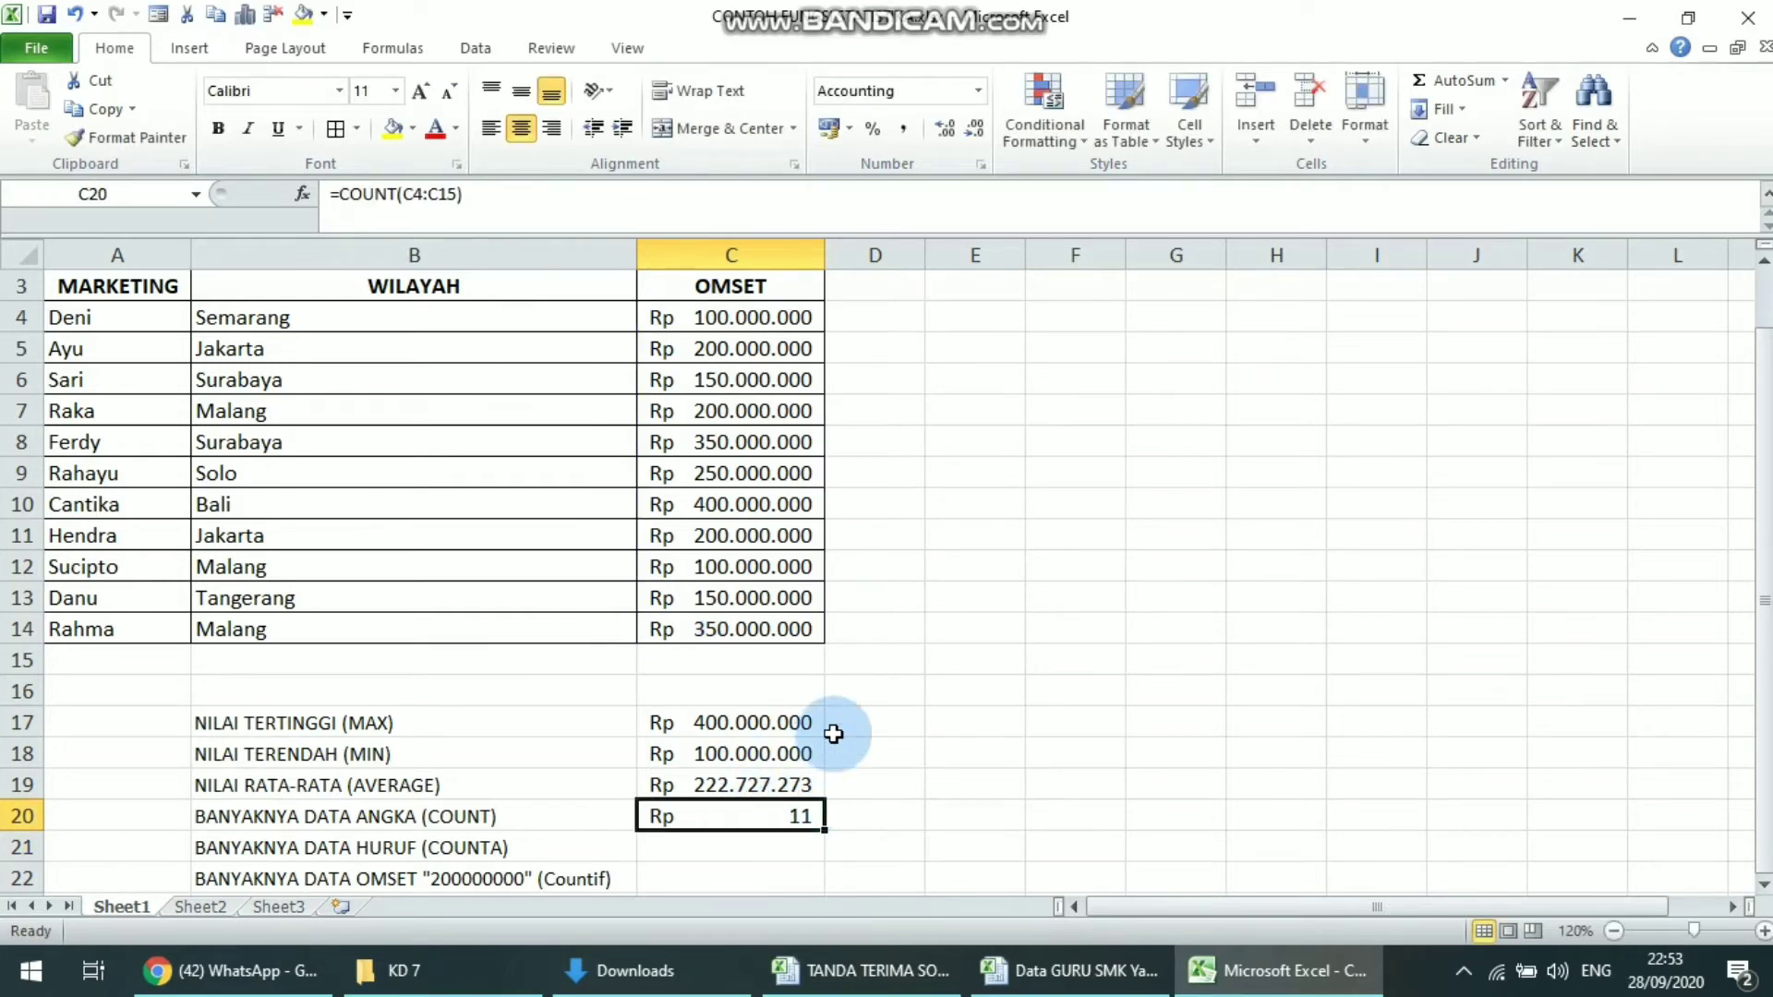
drag(785, 625, 783, 317)
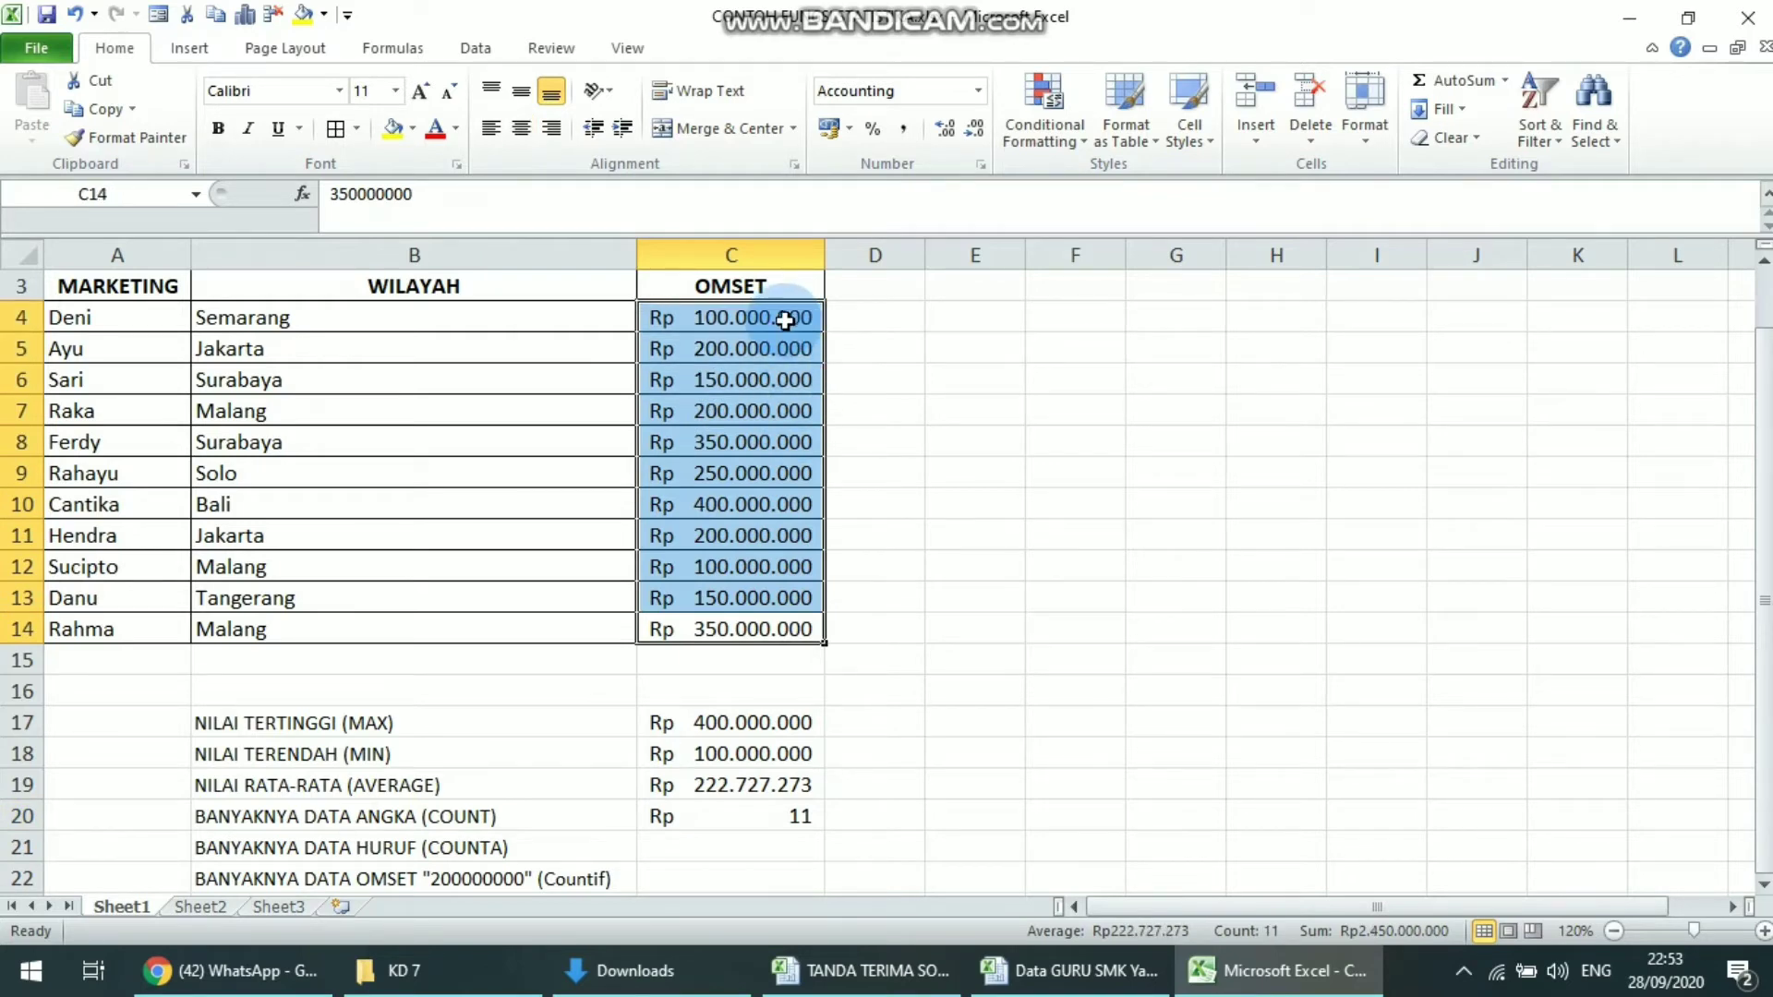
click(741, 812)
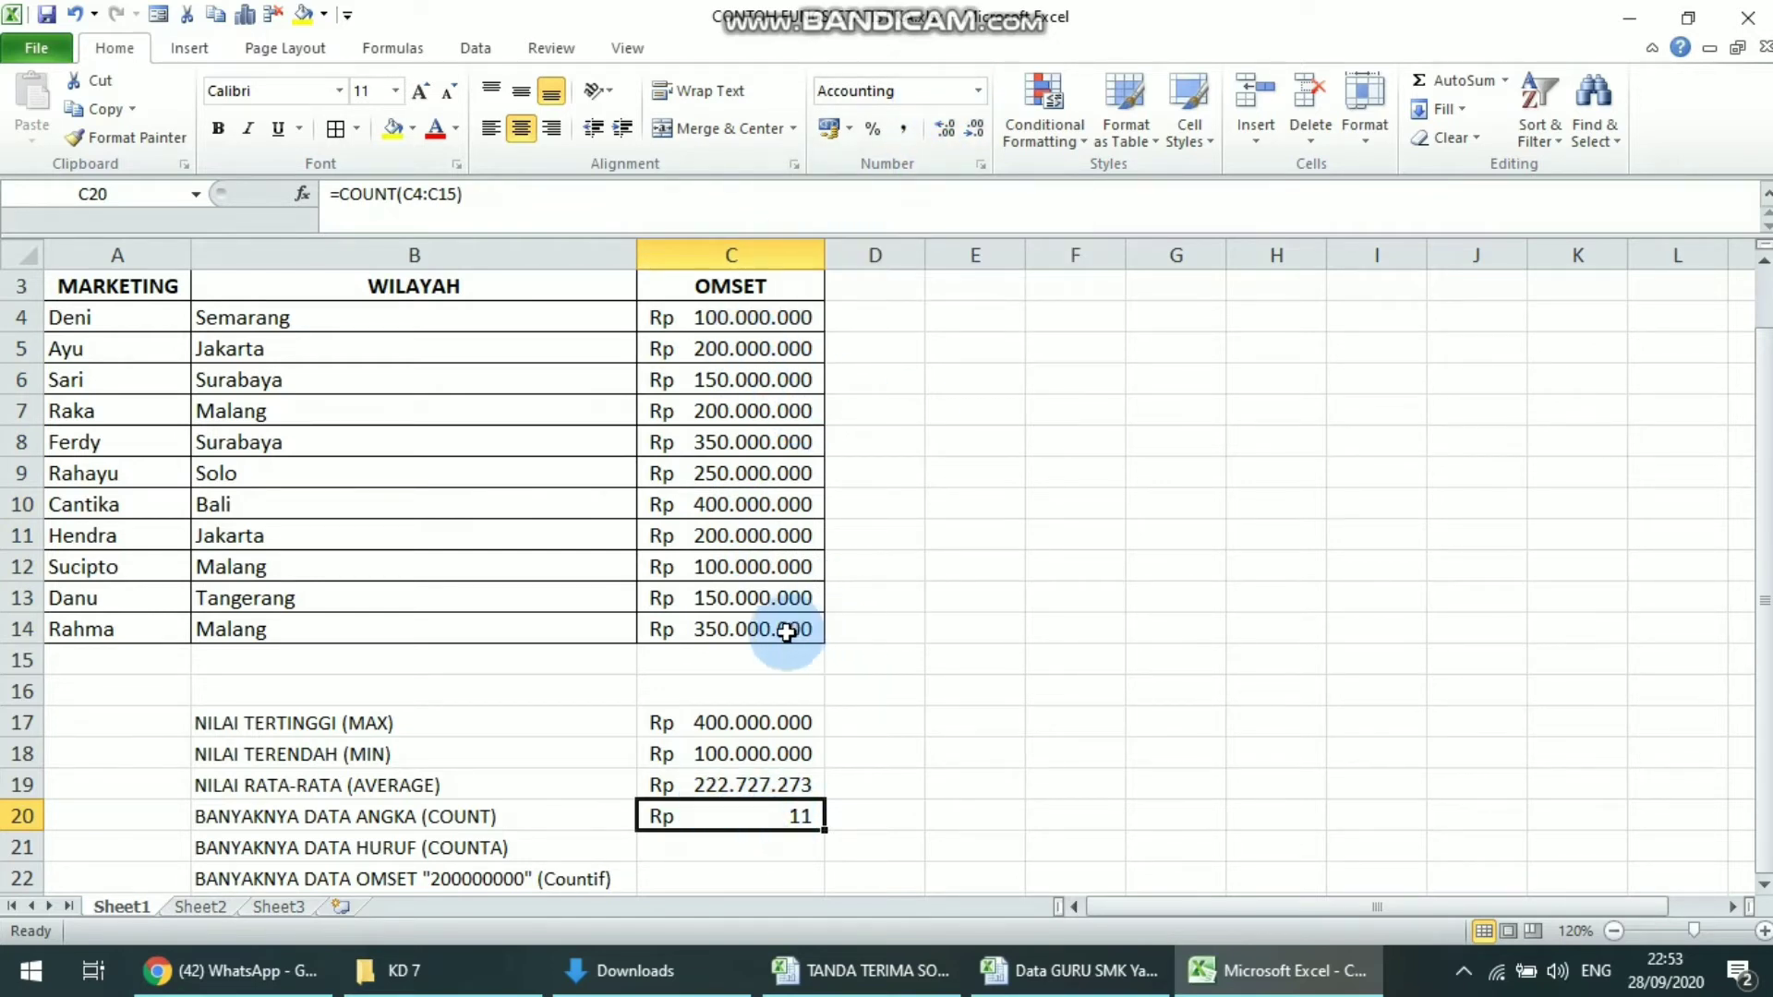
drag(792, 628, 744, 318)
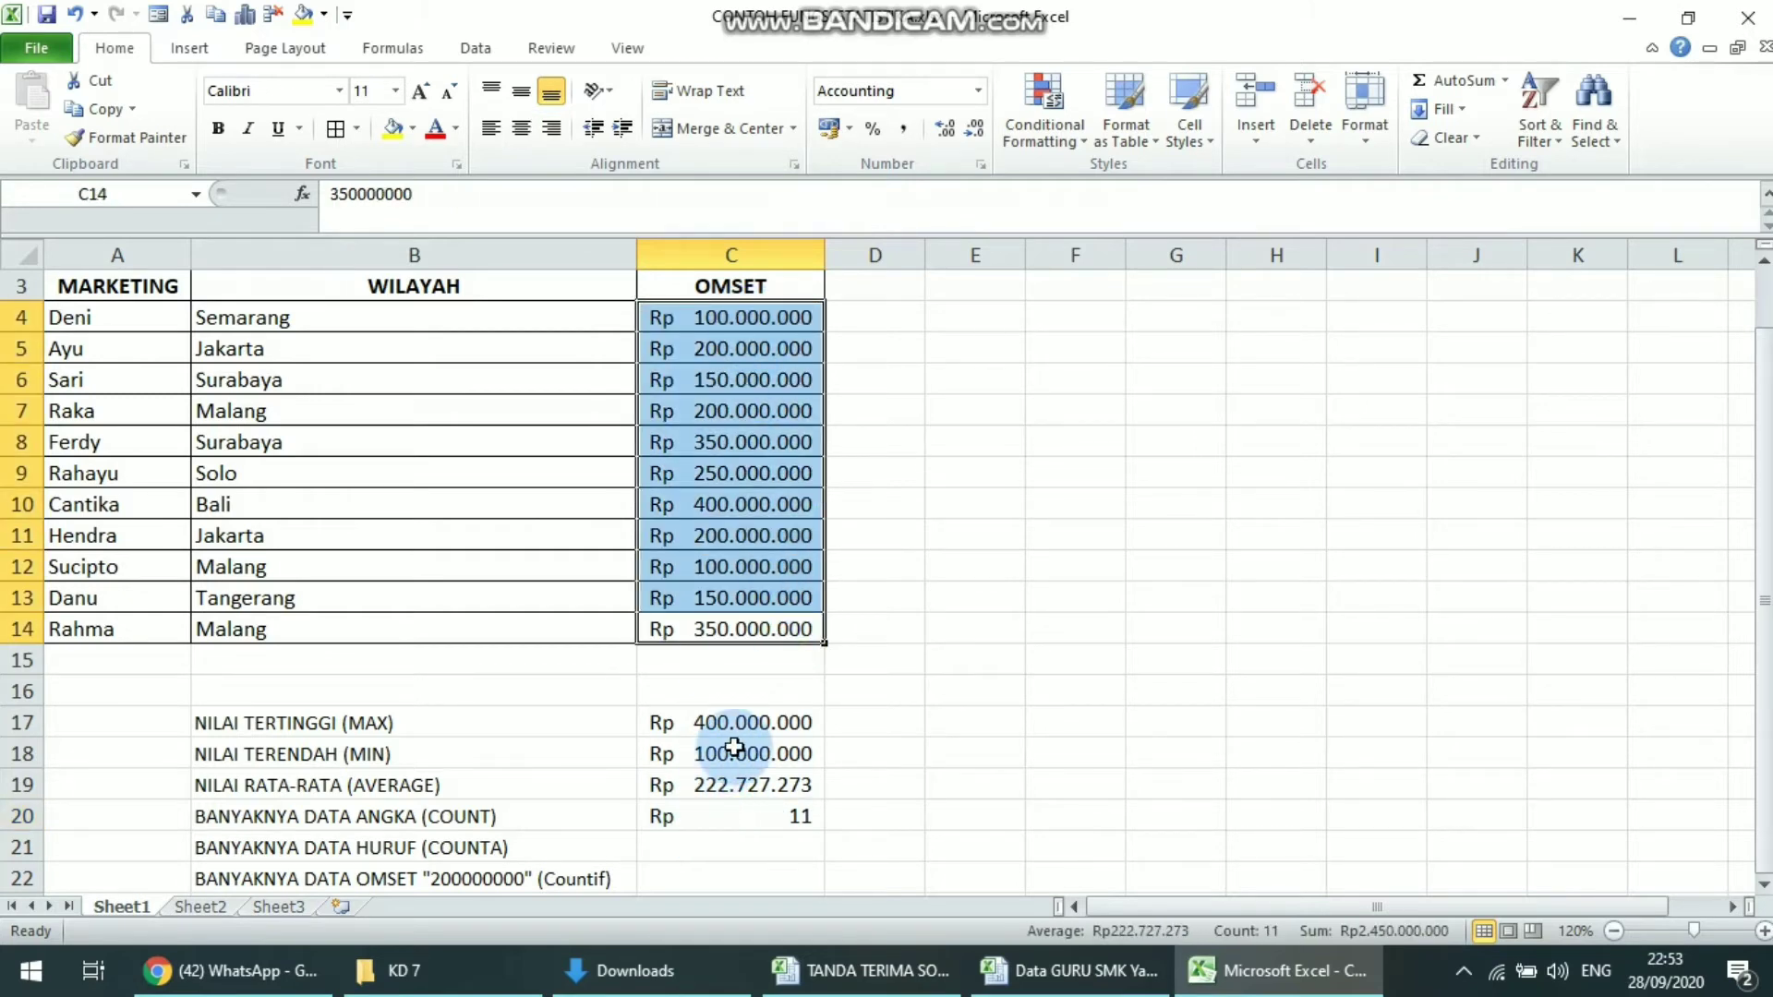
Set the number format of the COUNT result in cell C20 to Text
click(736, 819)
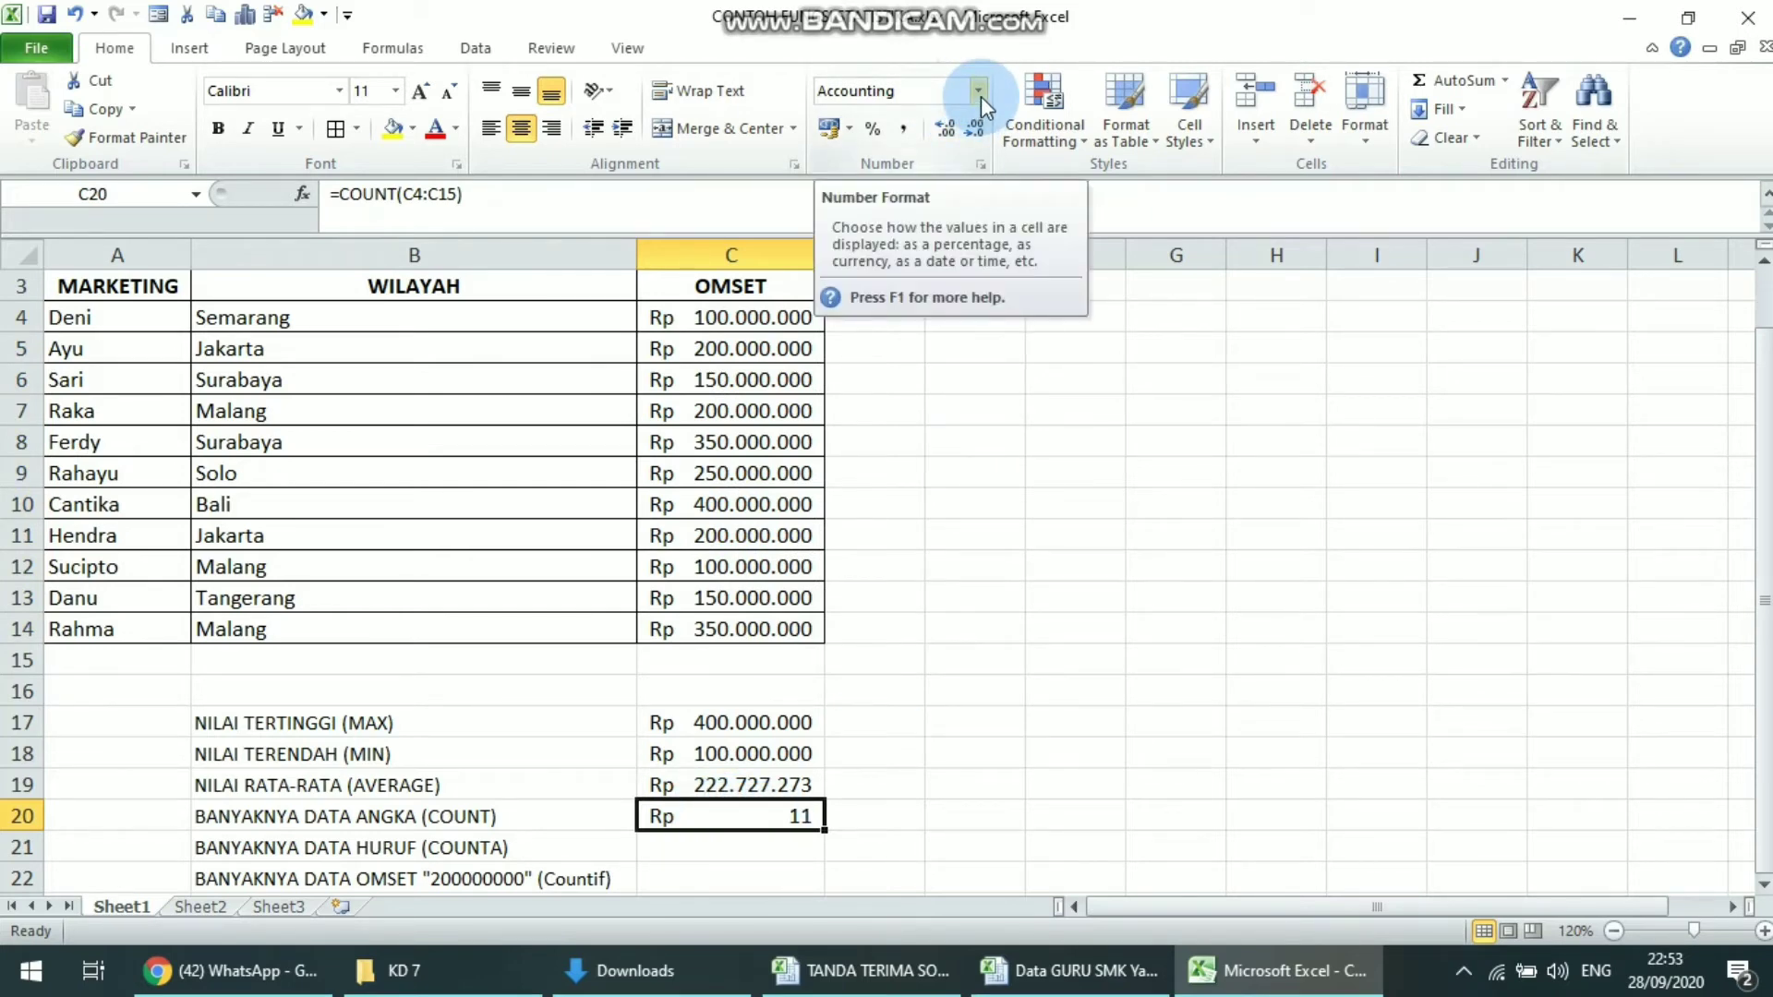
click(910, 95)
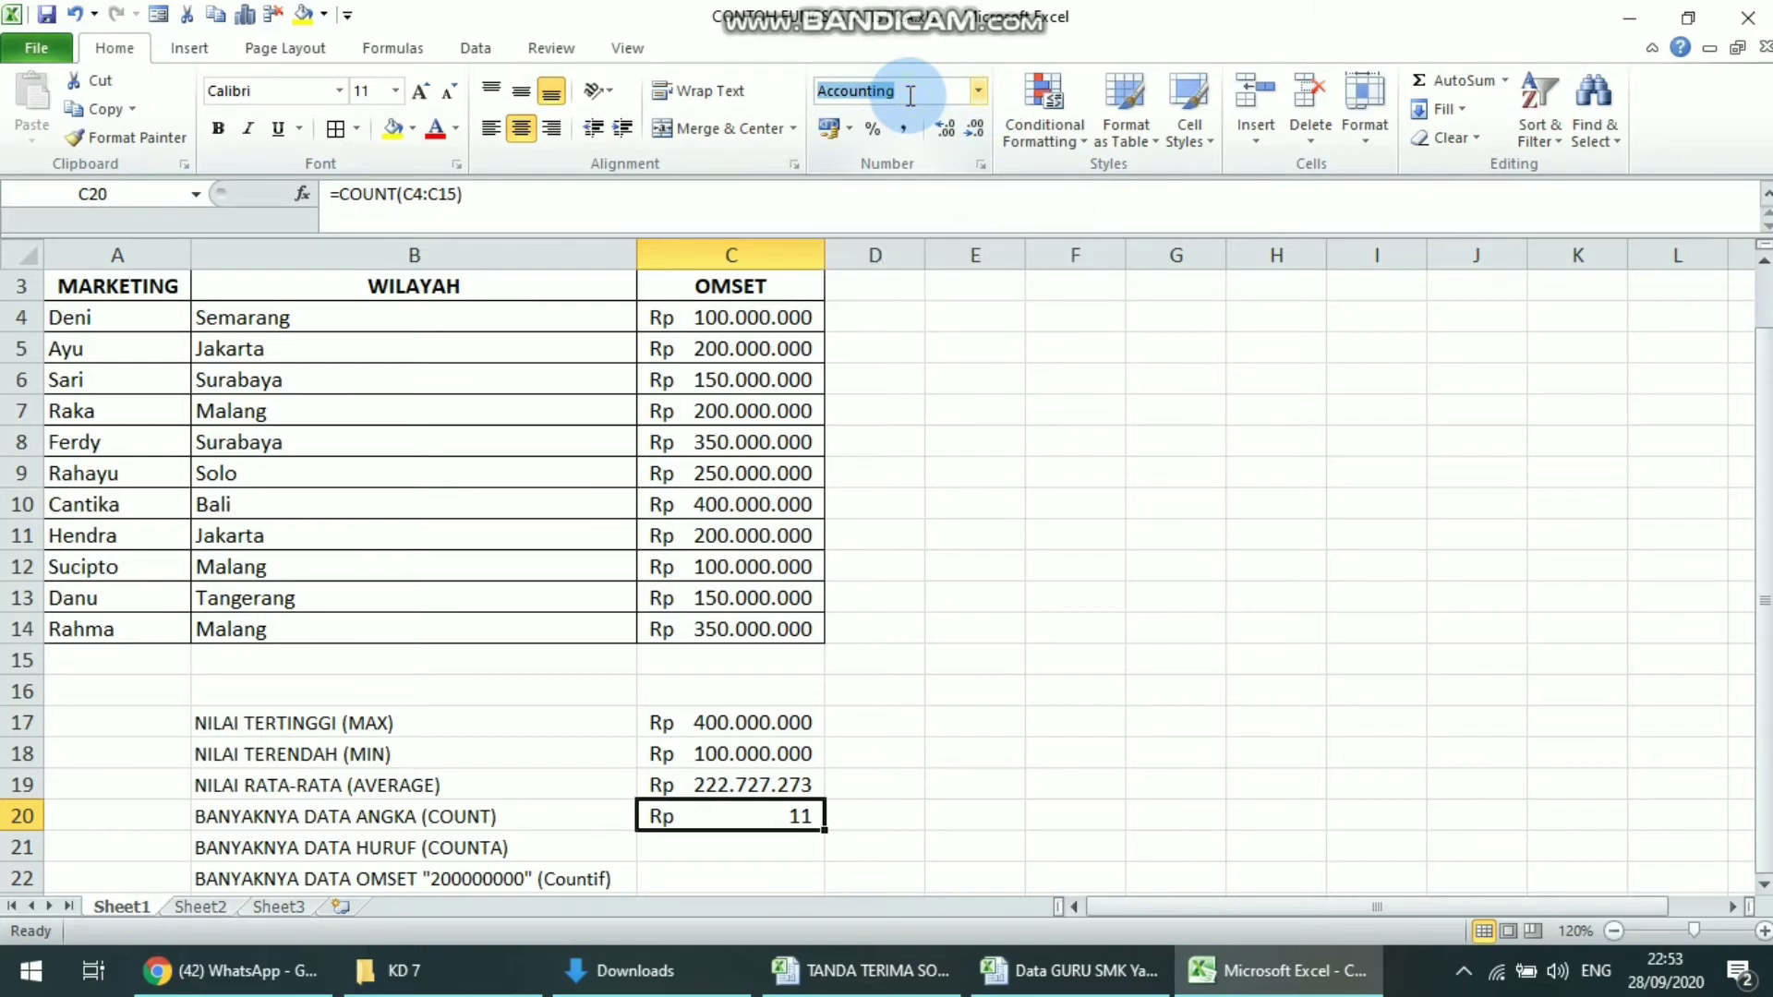
key(BackSpace)
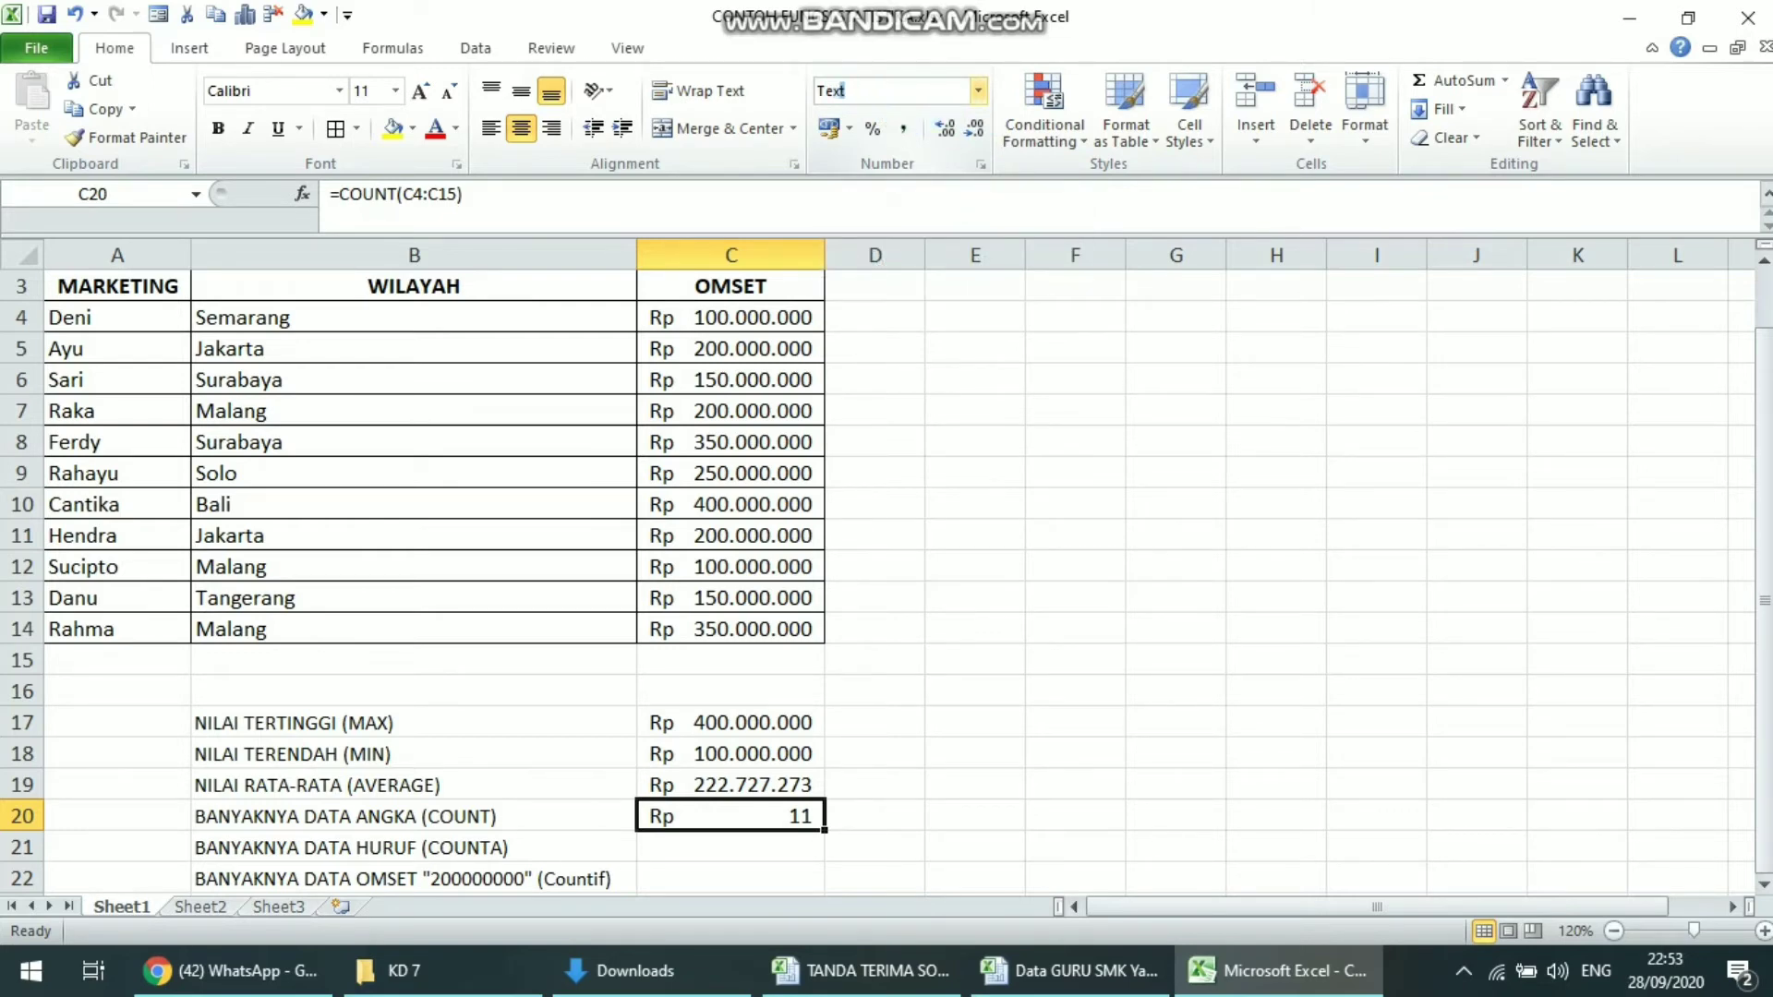
key(Return)
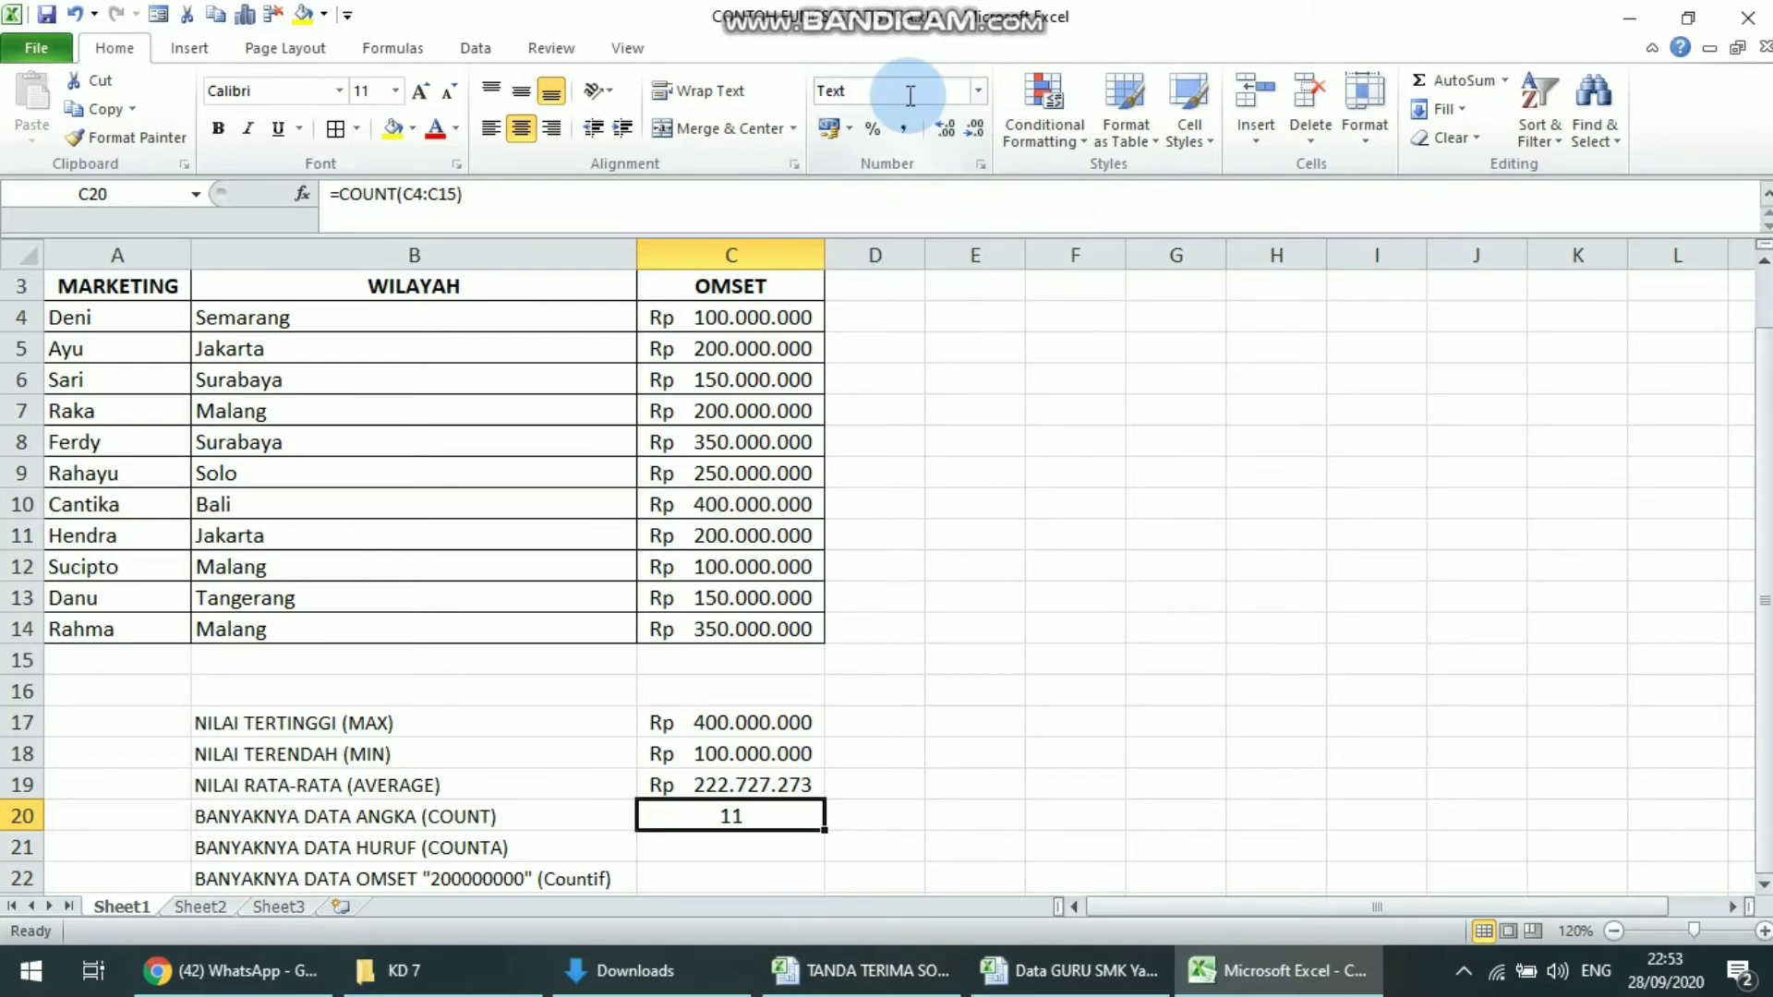
key(Return)
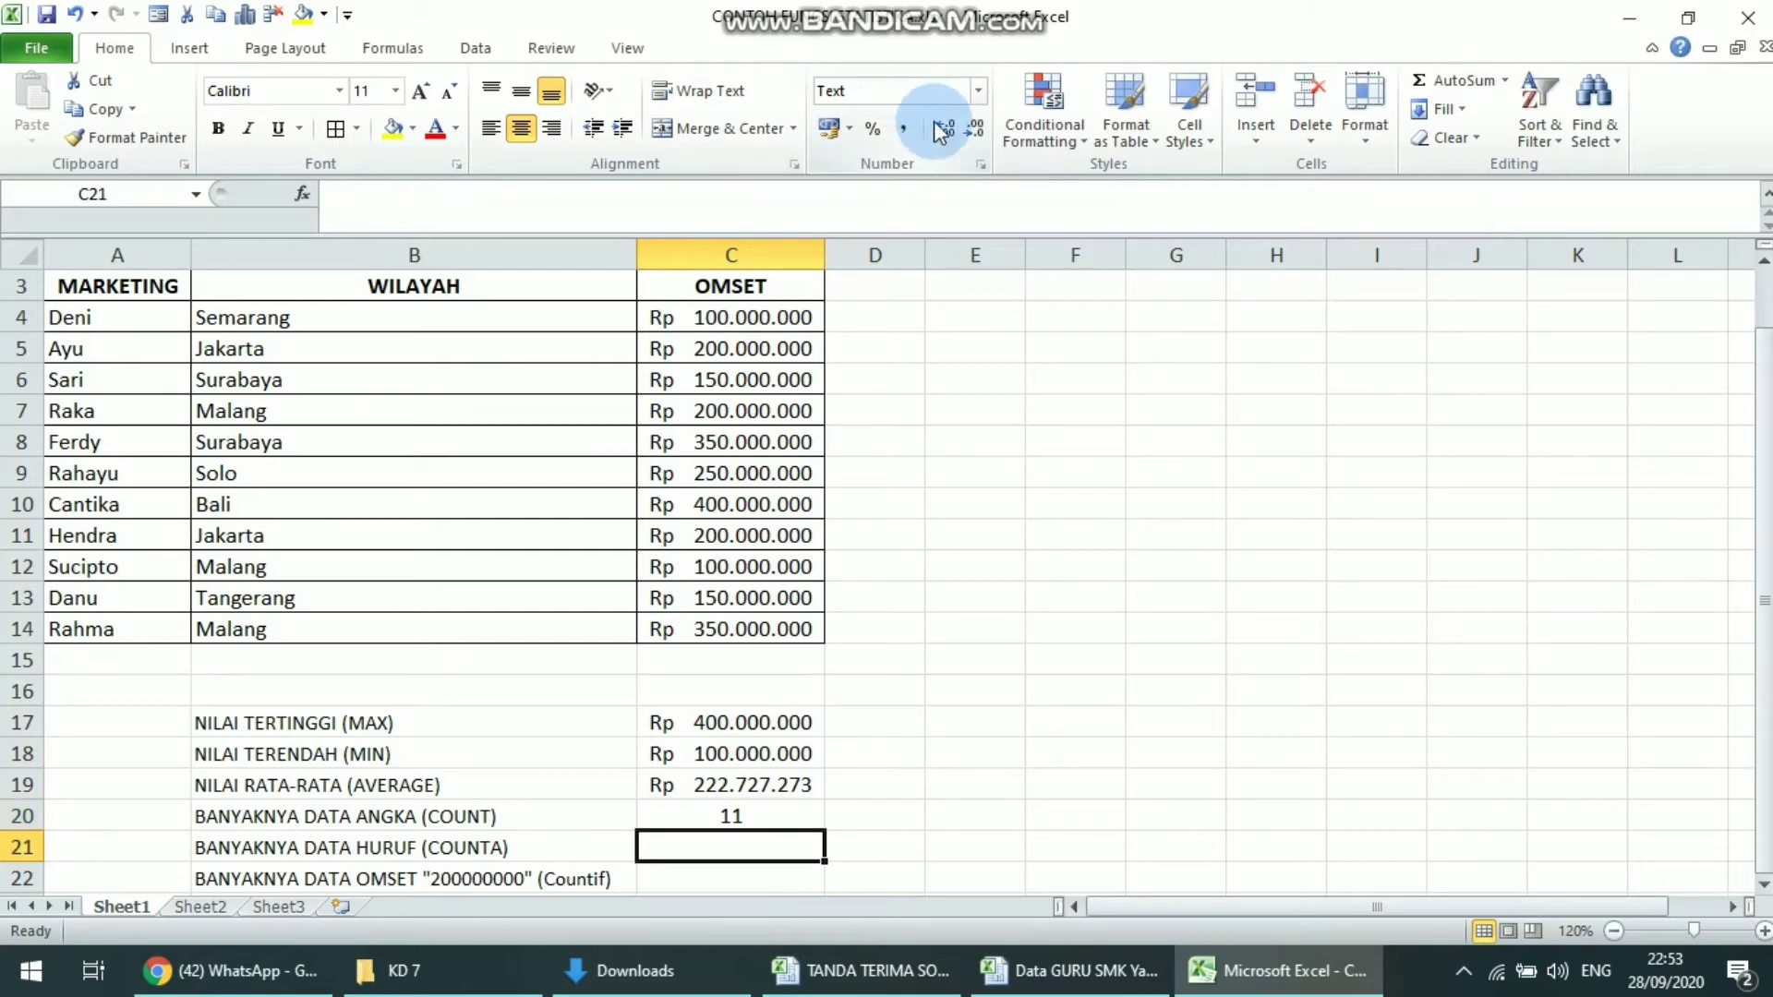
Set the number format of the empty COUNTA and COUNTIF result cells C21:C22 to Currency
drag(751, 847, 745, 880)
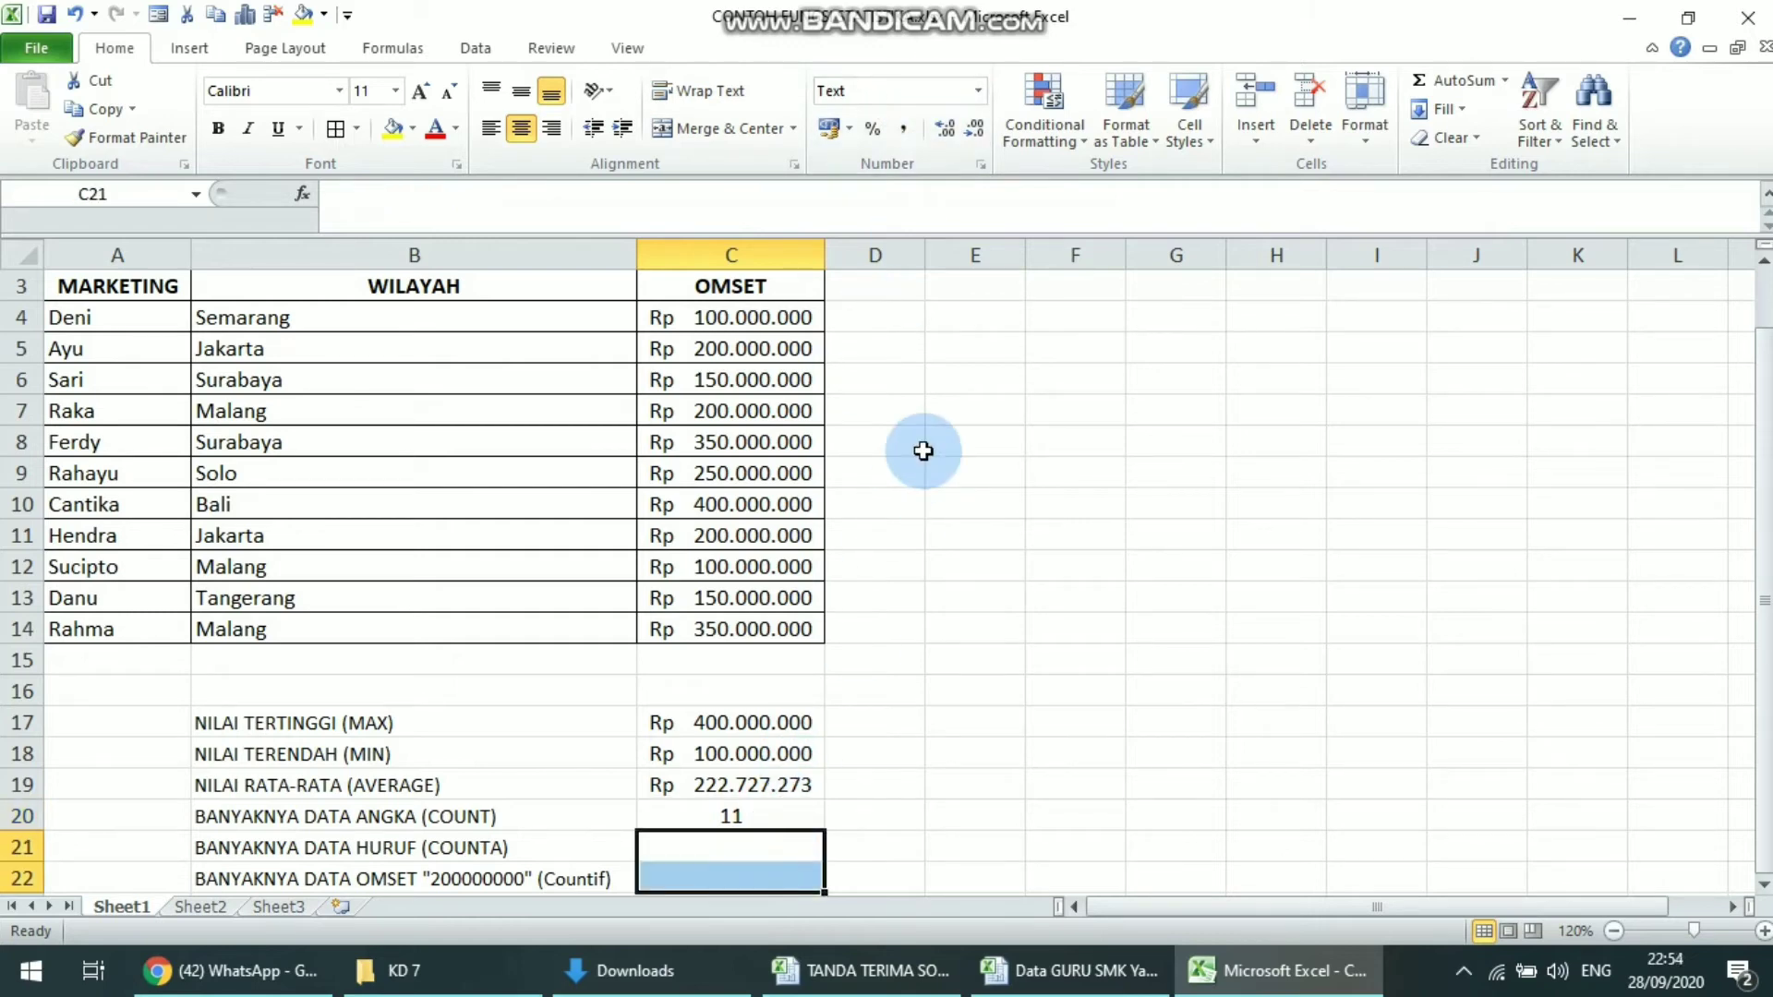
click(979, 89)
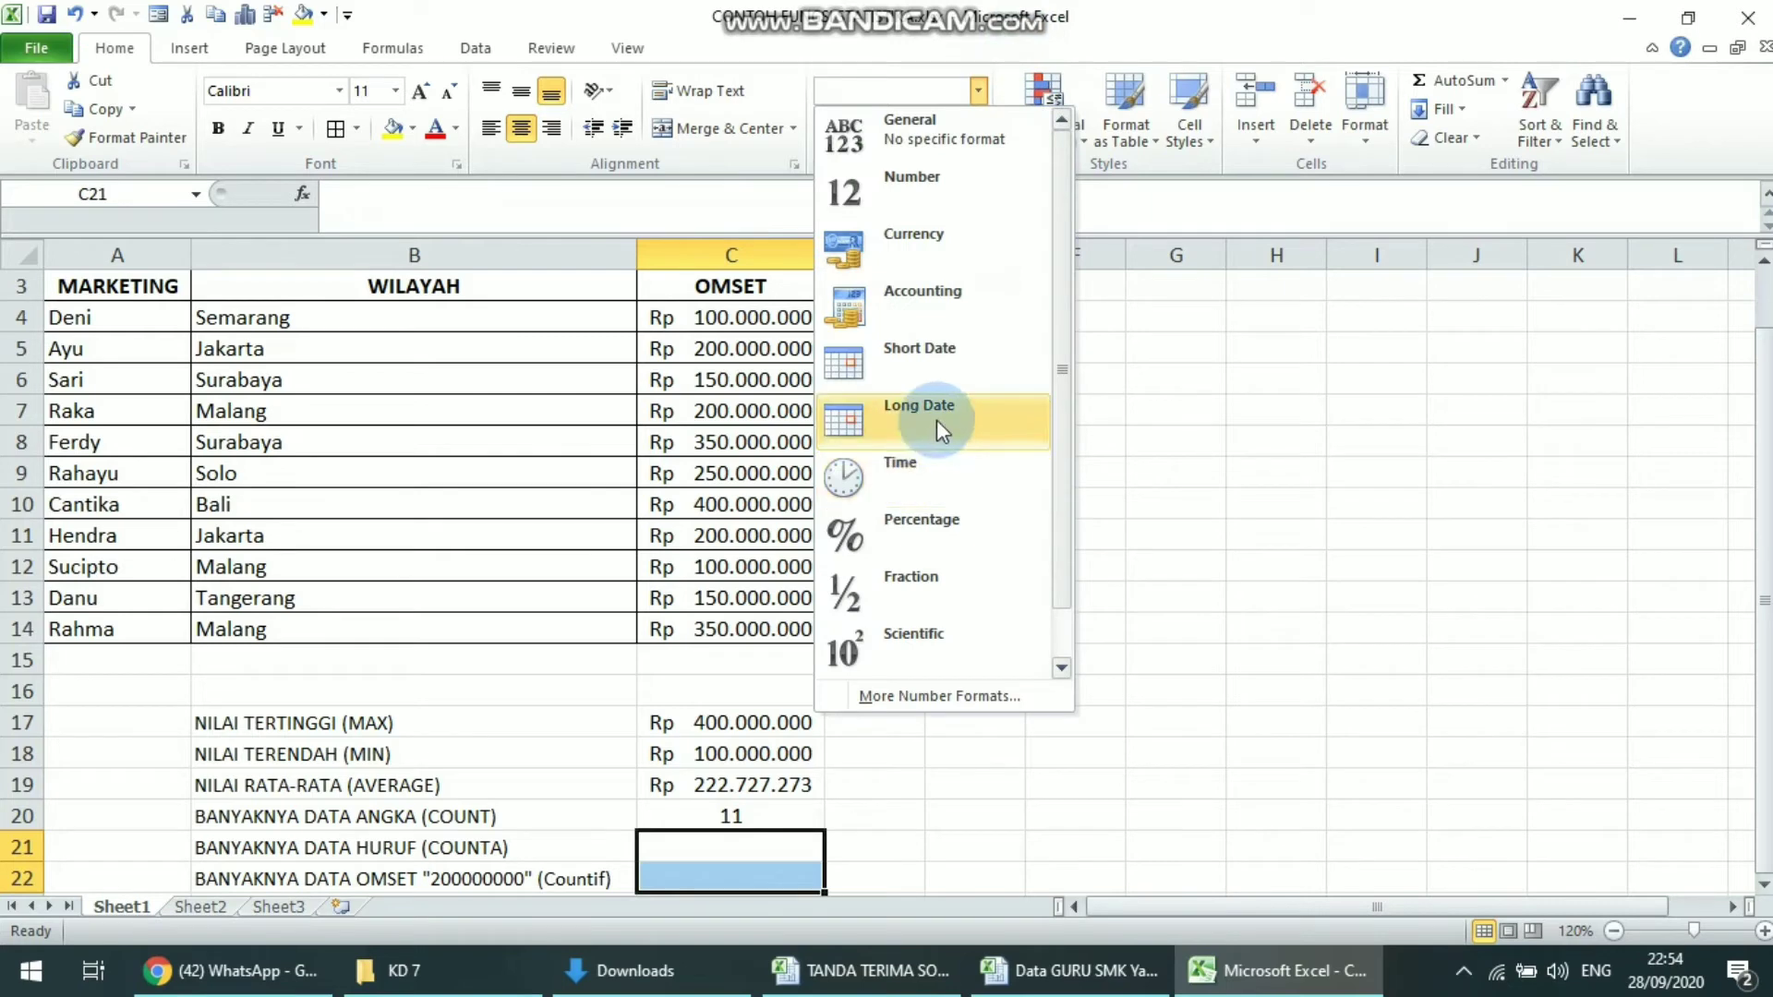
click(966, 262)
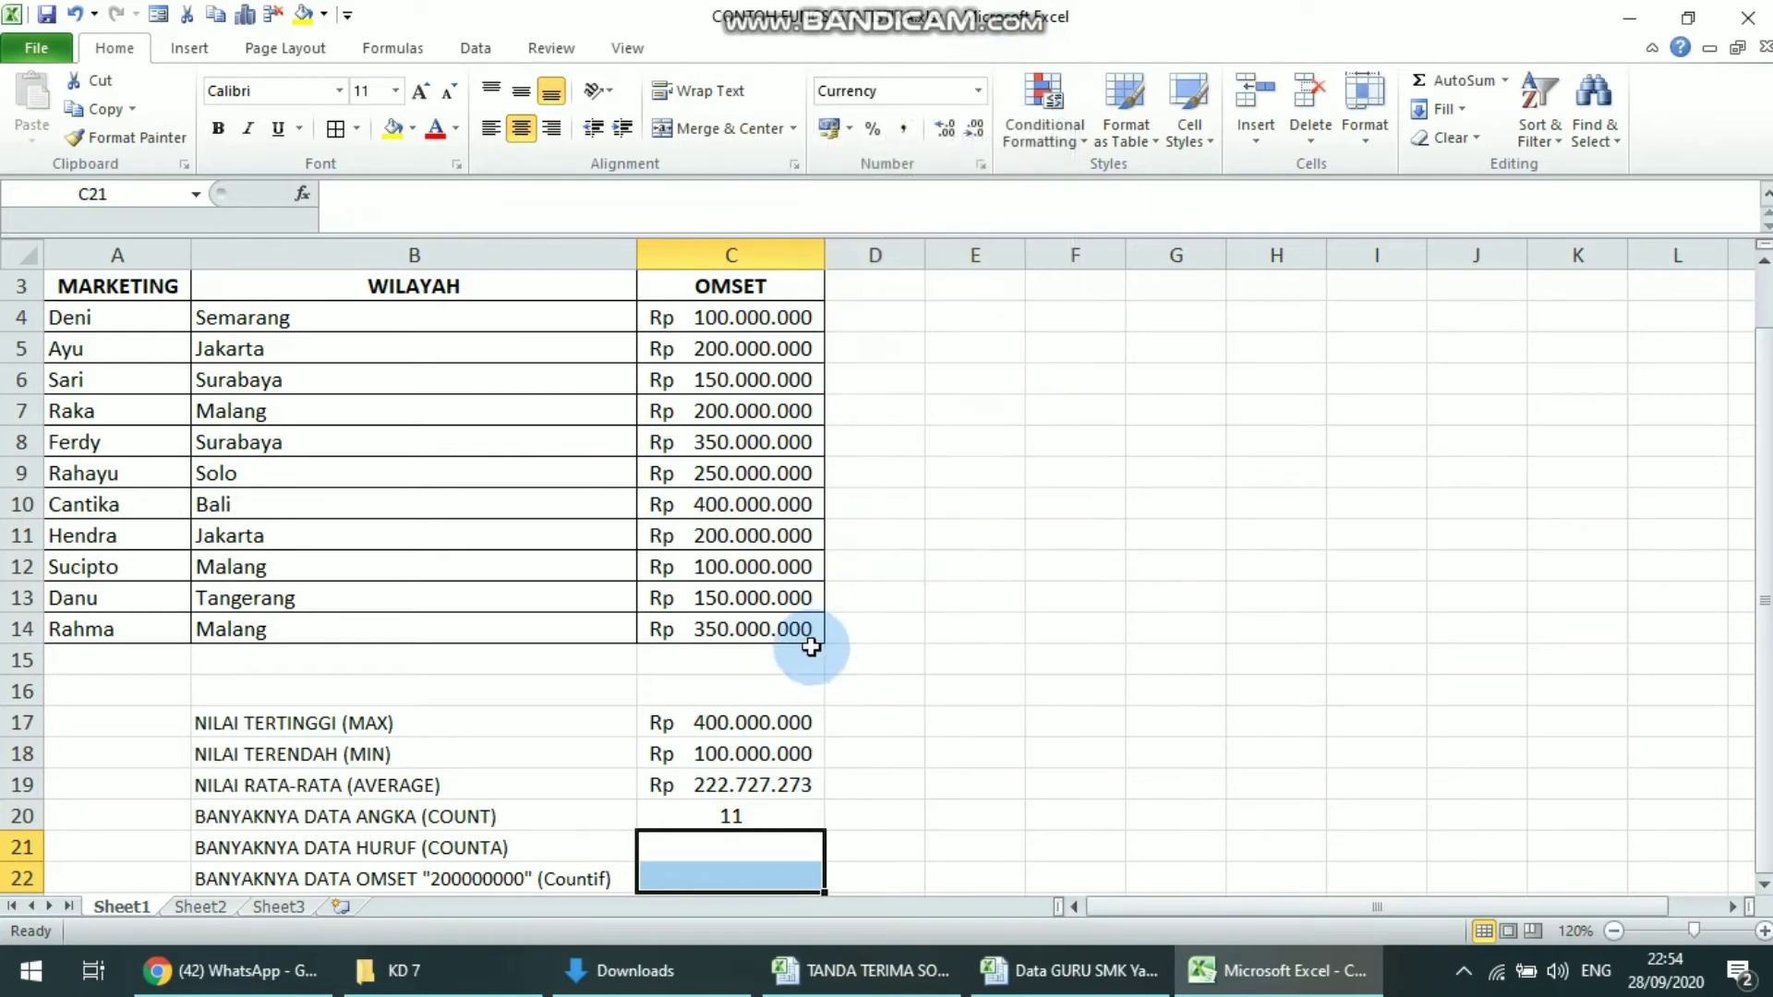
click(753, 848)
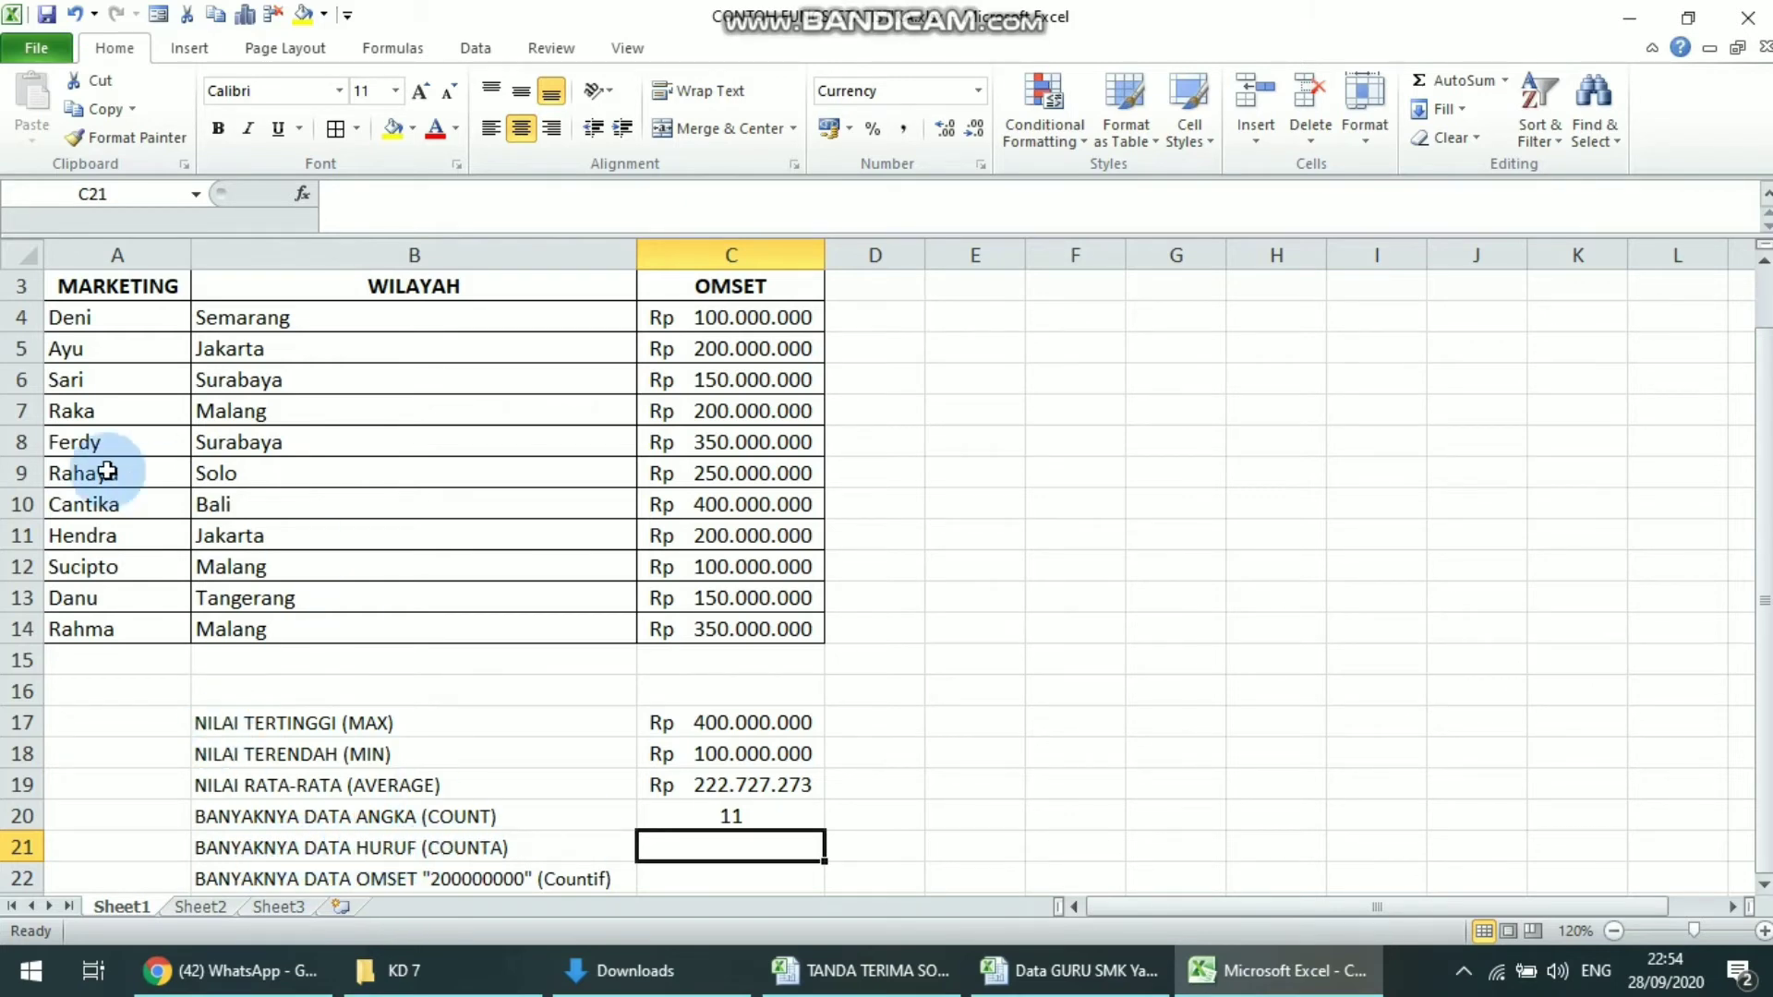
Examine the MARKETING and WILAYAH columns as candidate text data for the COUNTA row
drag(118, 319, 203, 310)
click(118, 284)
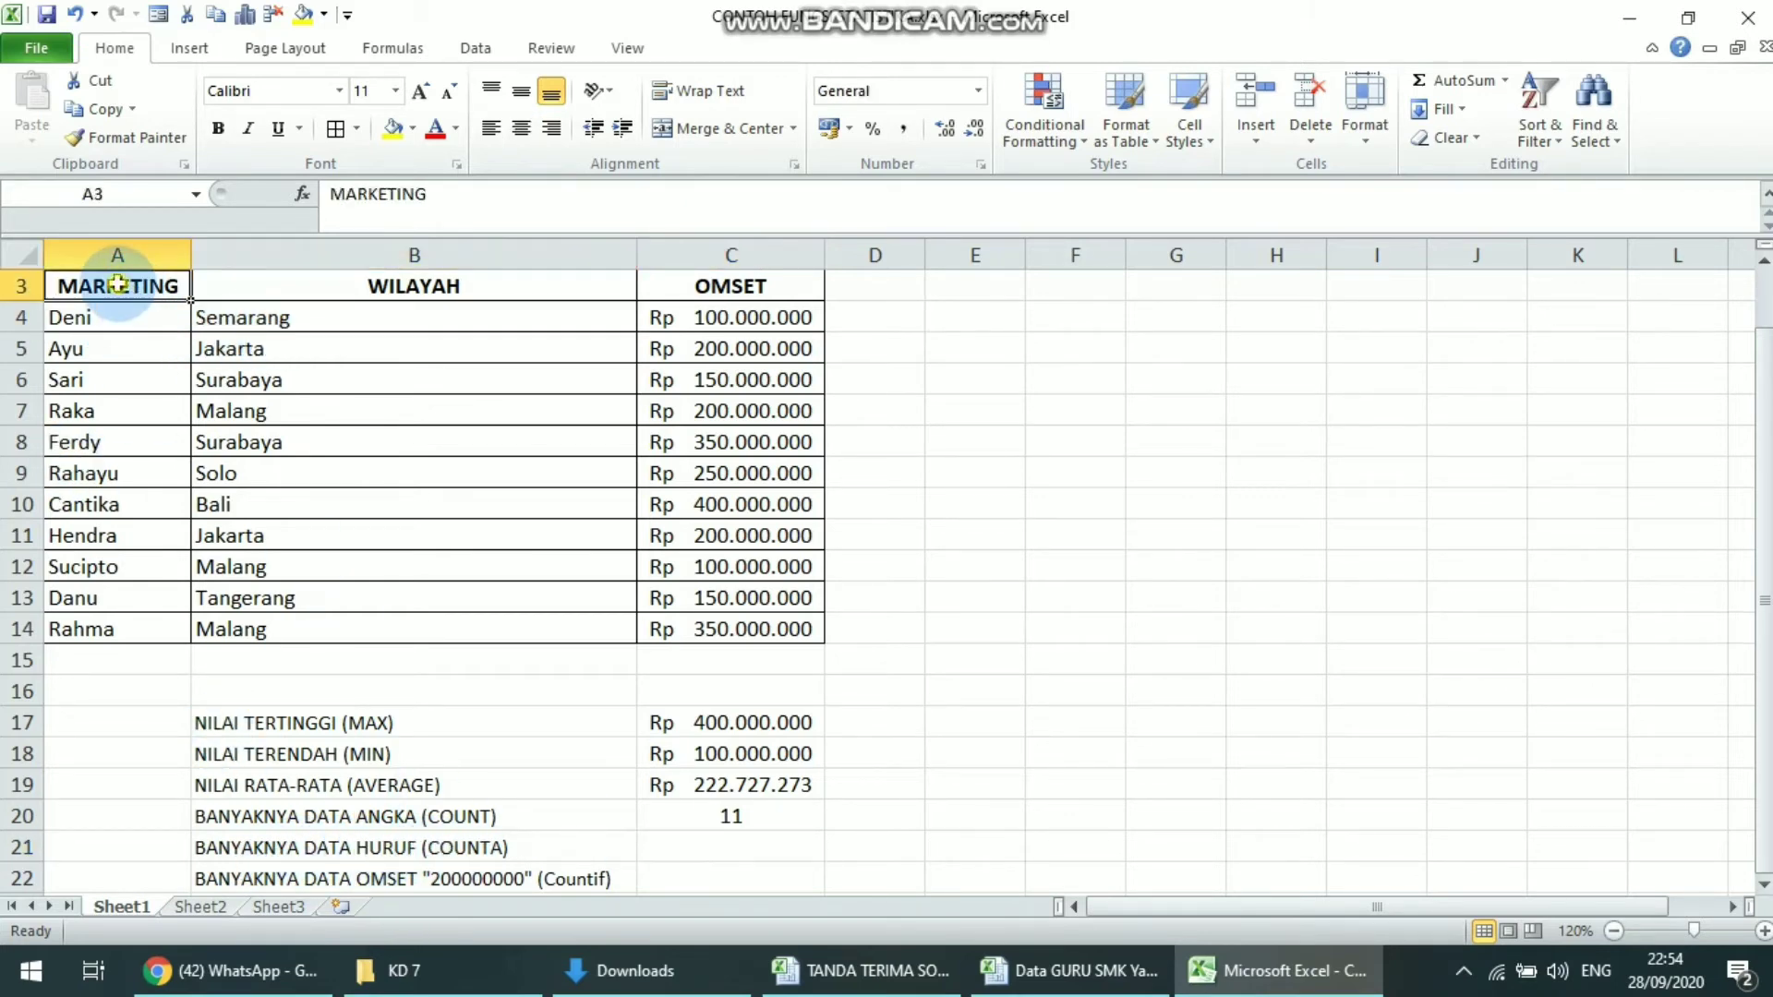
click(130, 251)
click(339, 251)
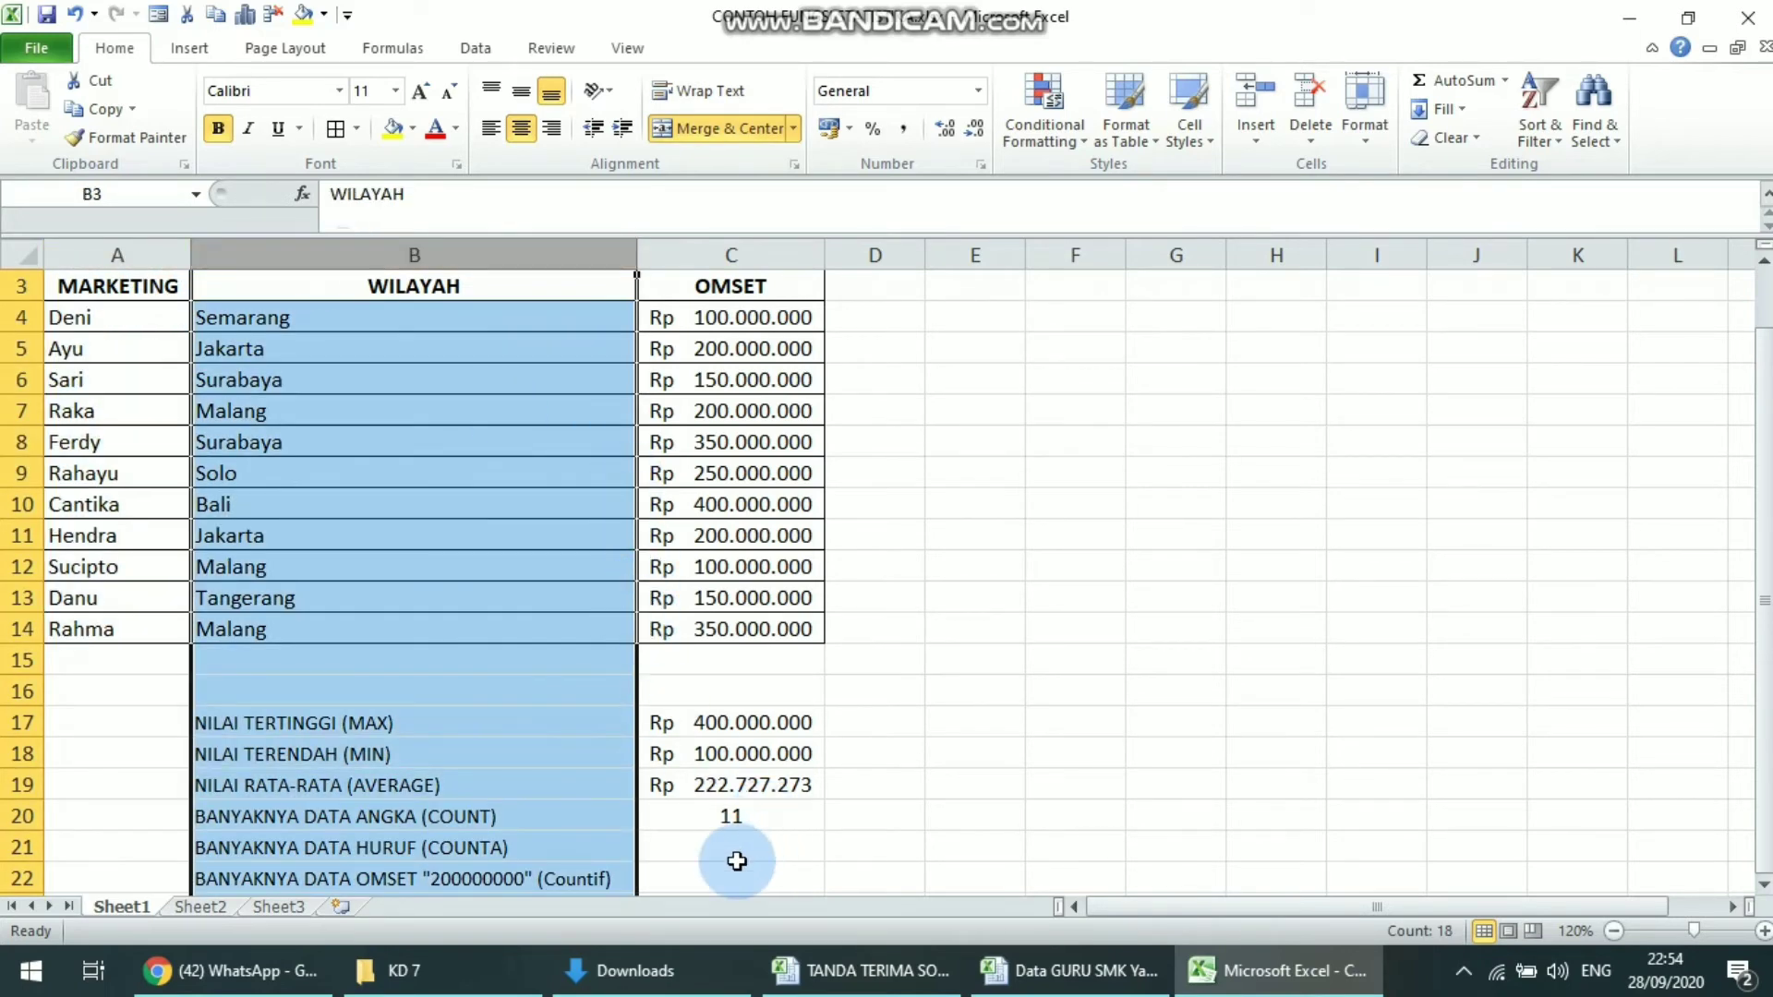
Enter the formula =COUNTA(A4:A14) in cell C21 to count the MARKETING entries
click(724, 846)
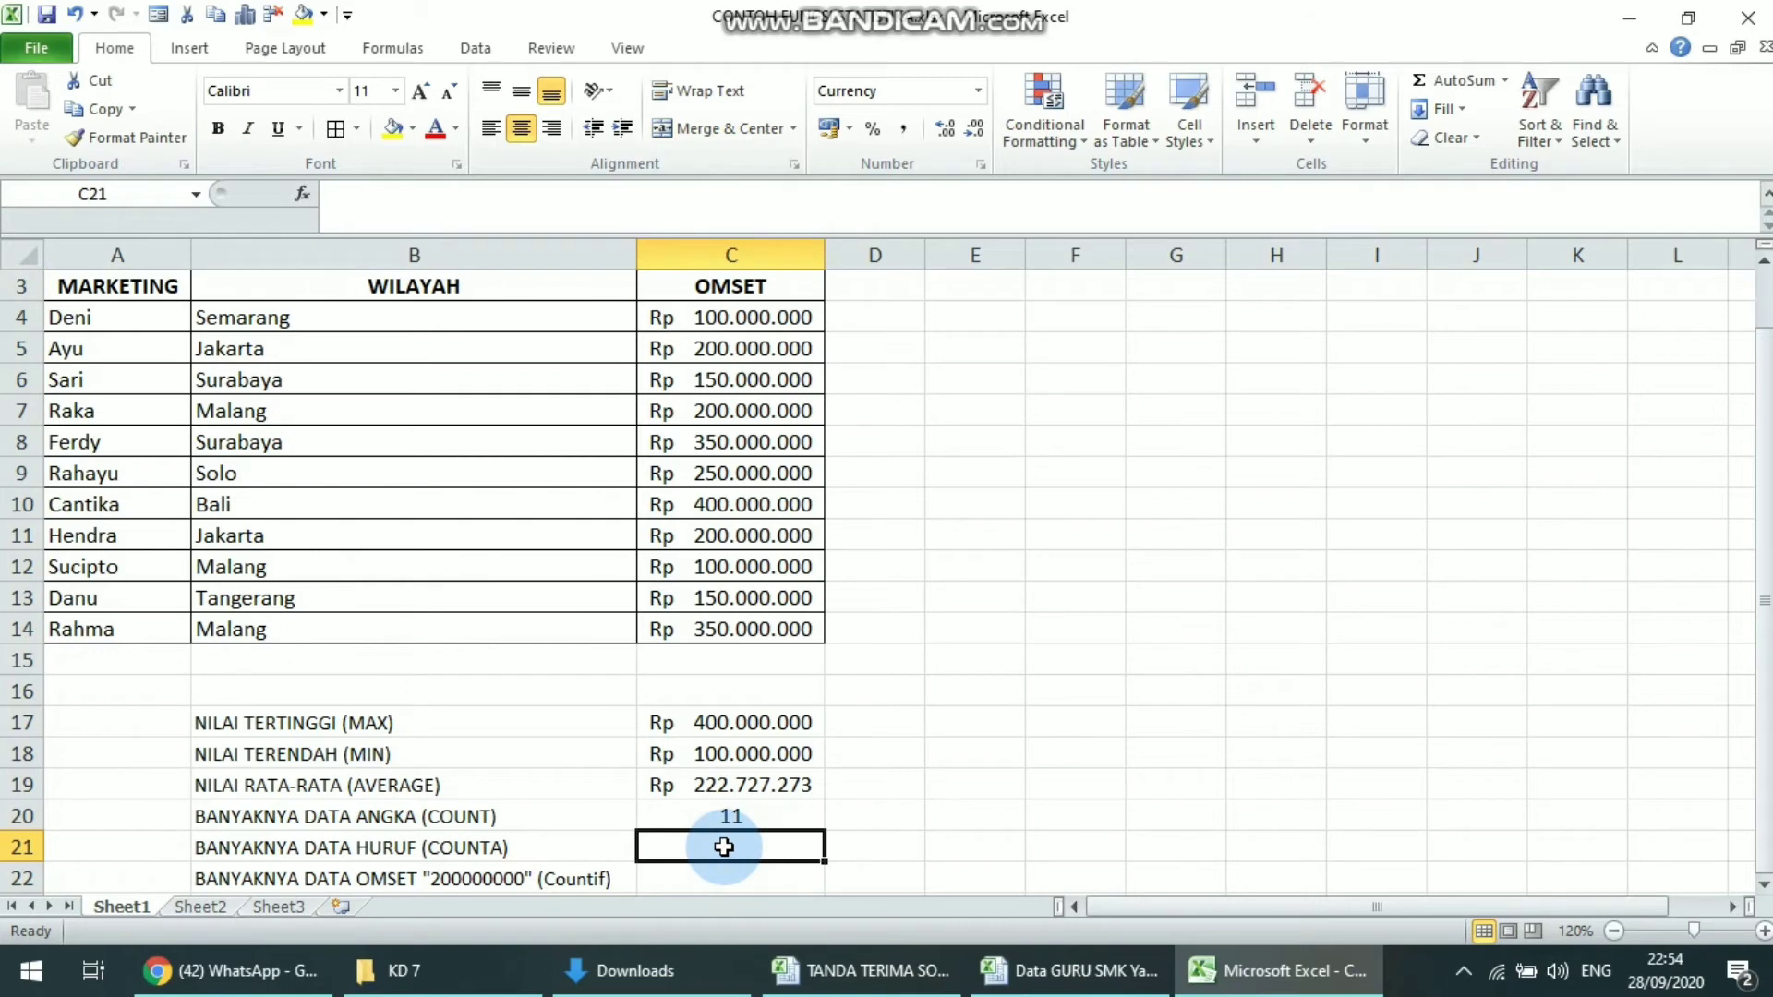
text(=COUNTA)
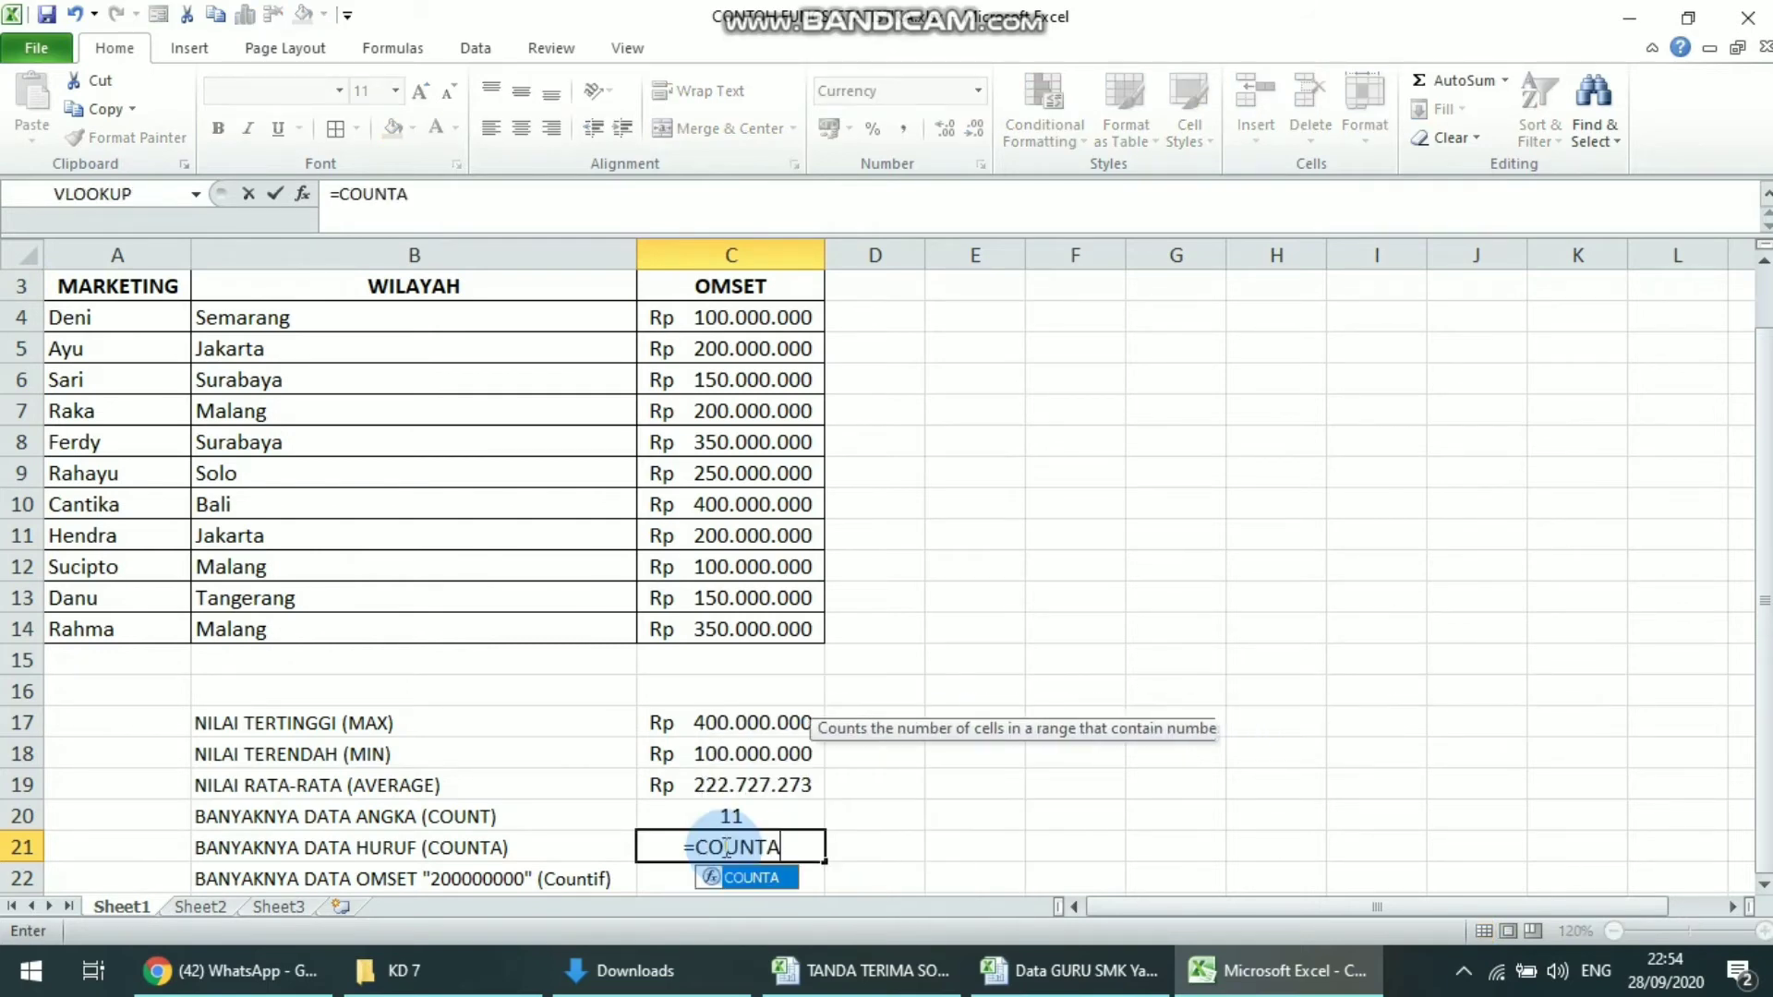
text(()
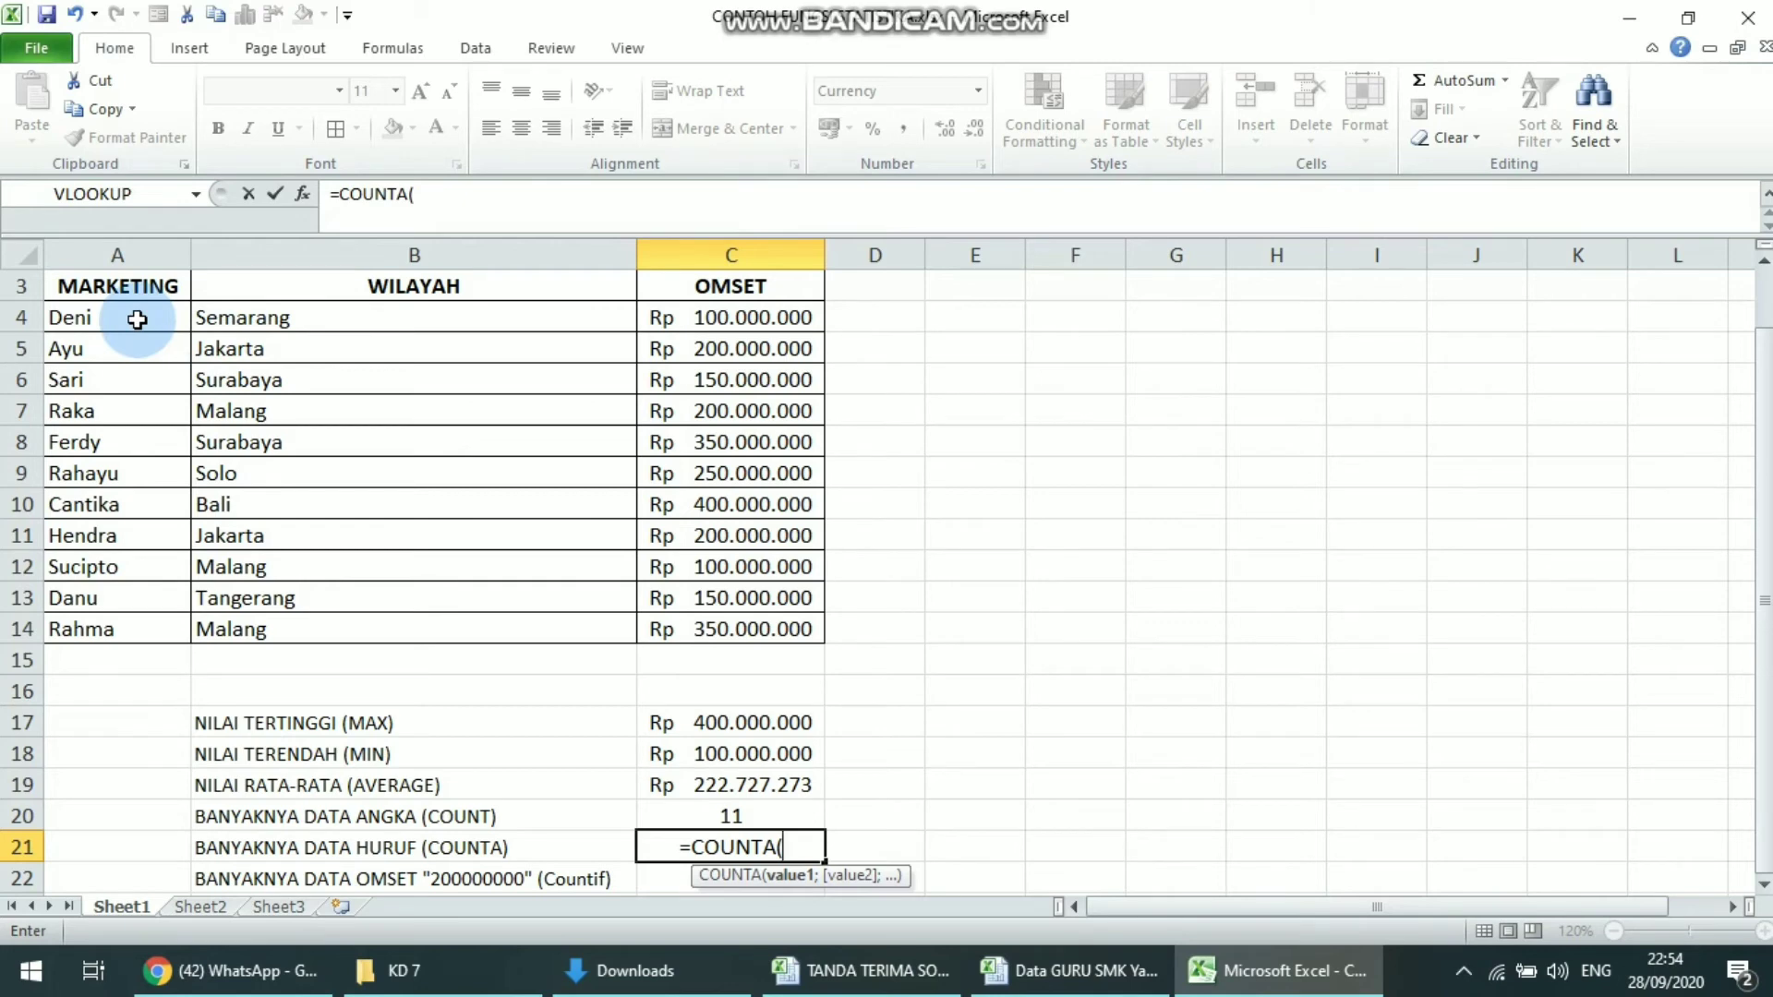
drag(136, 320, 148, 630)
text())
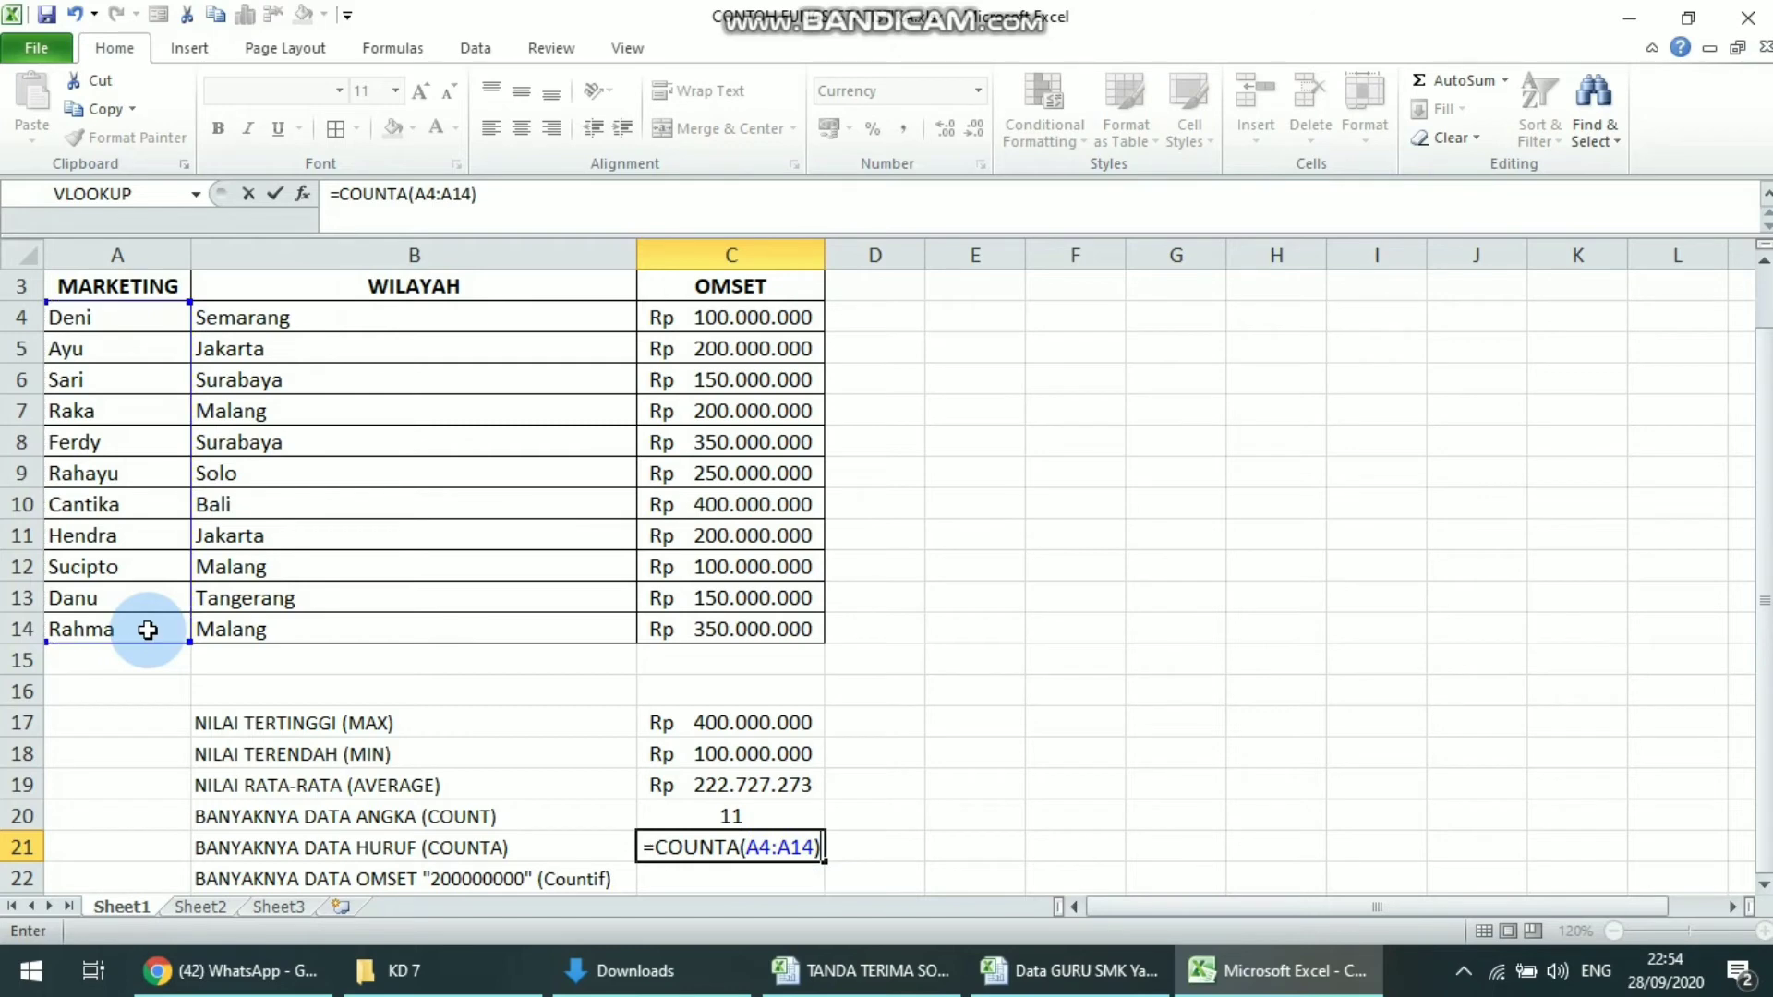
key(Return)
key(Up)
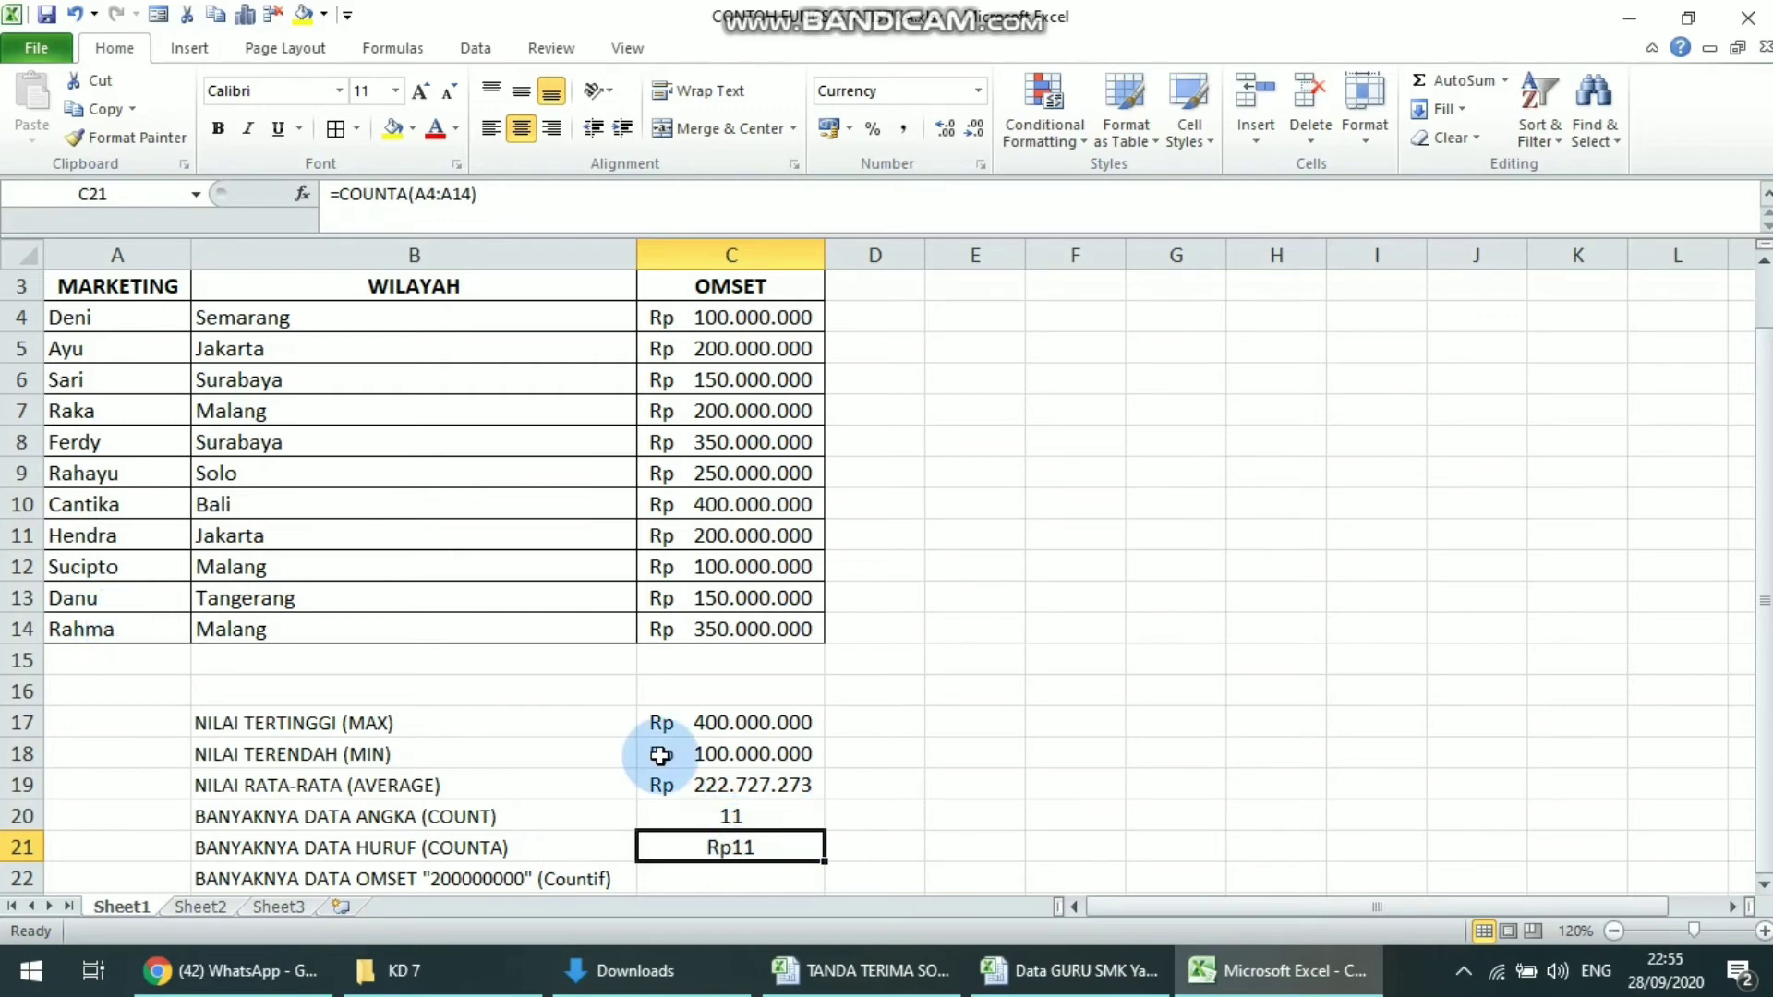
Set the number format of the COUNTA result in cell C21 to Text
click(938, 99)
text(Text)
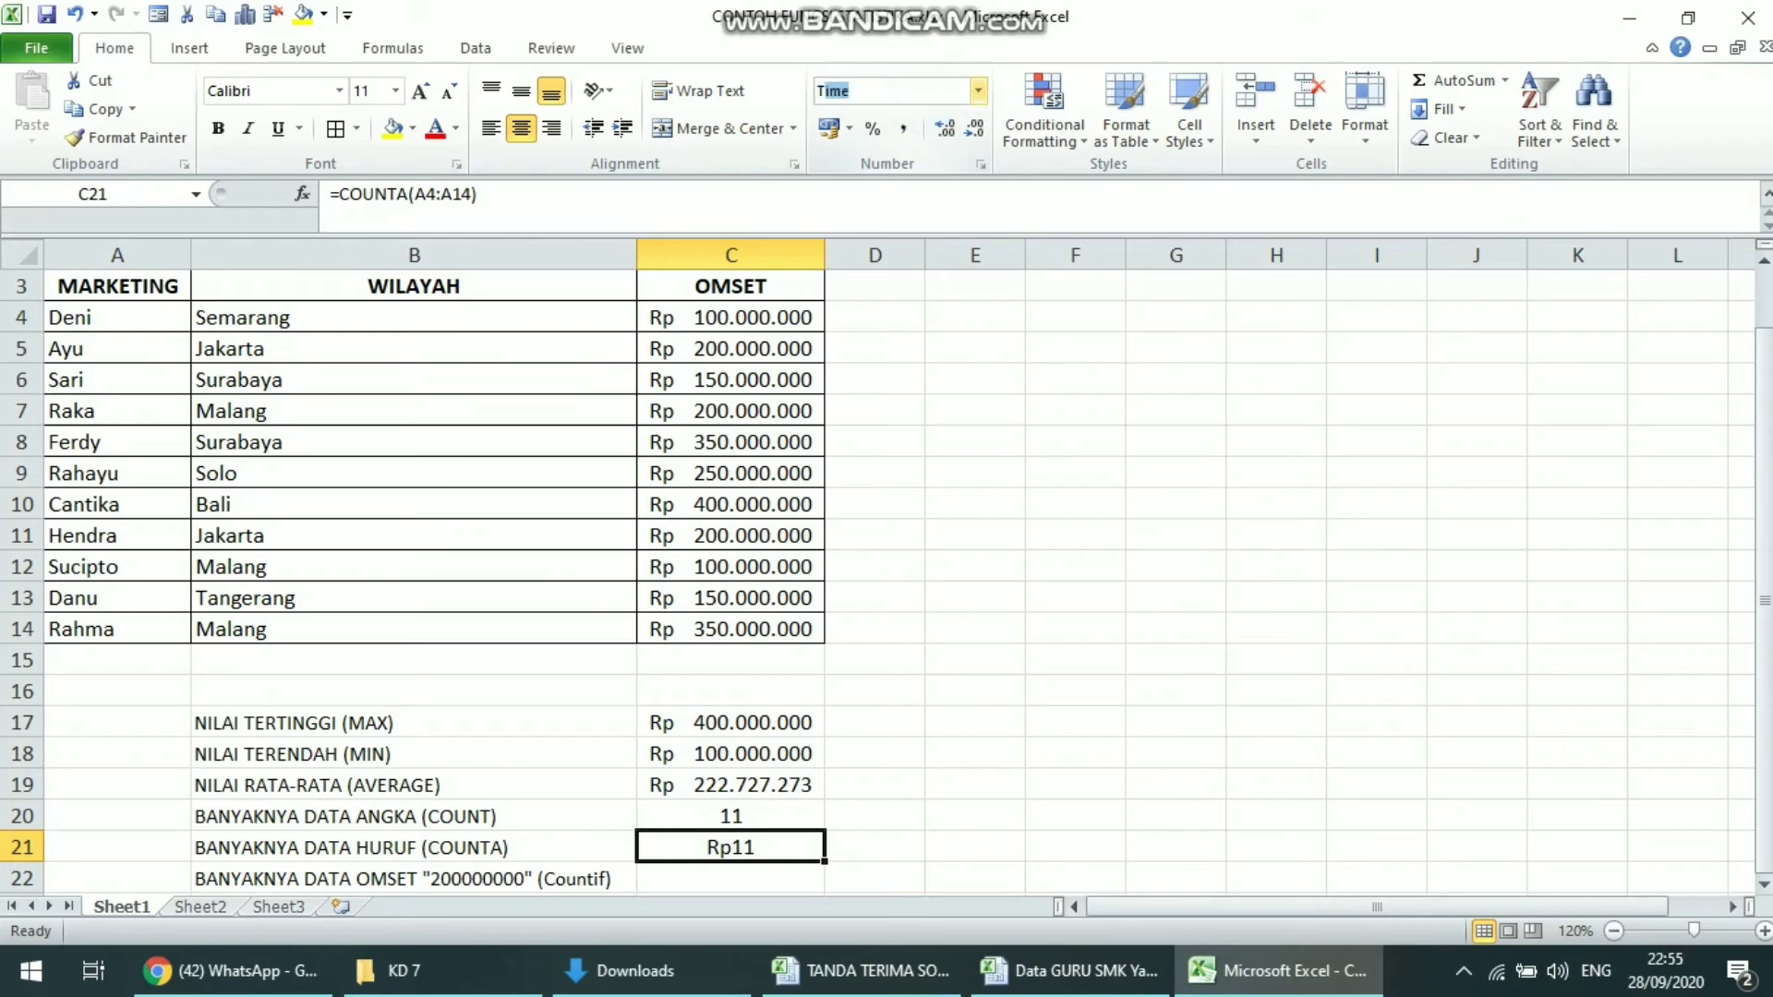
key(Return)
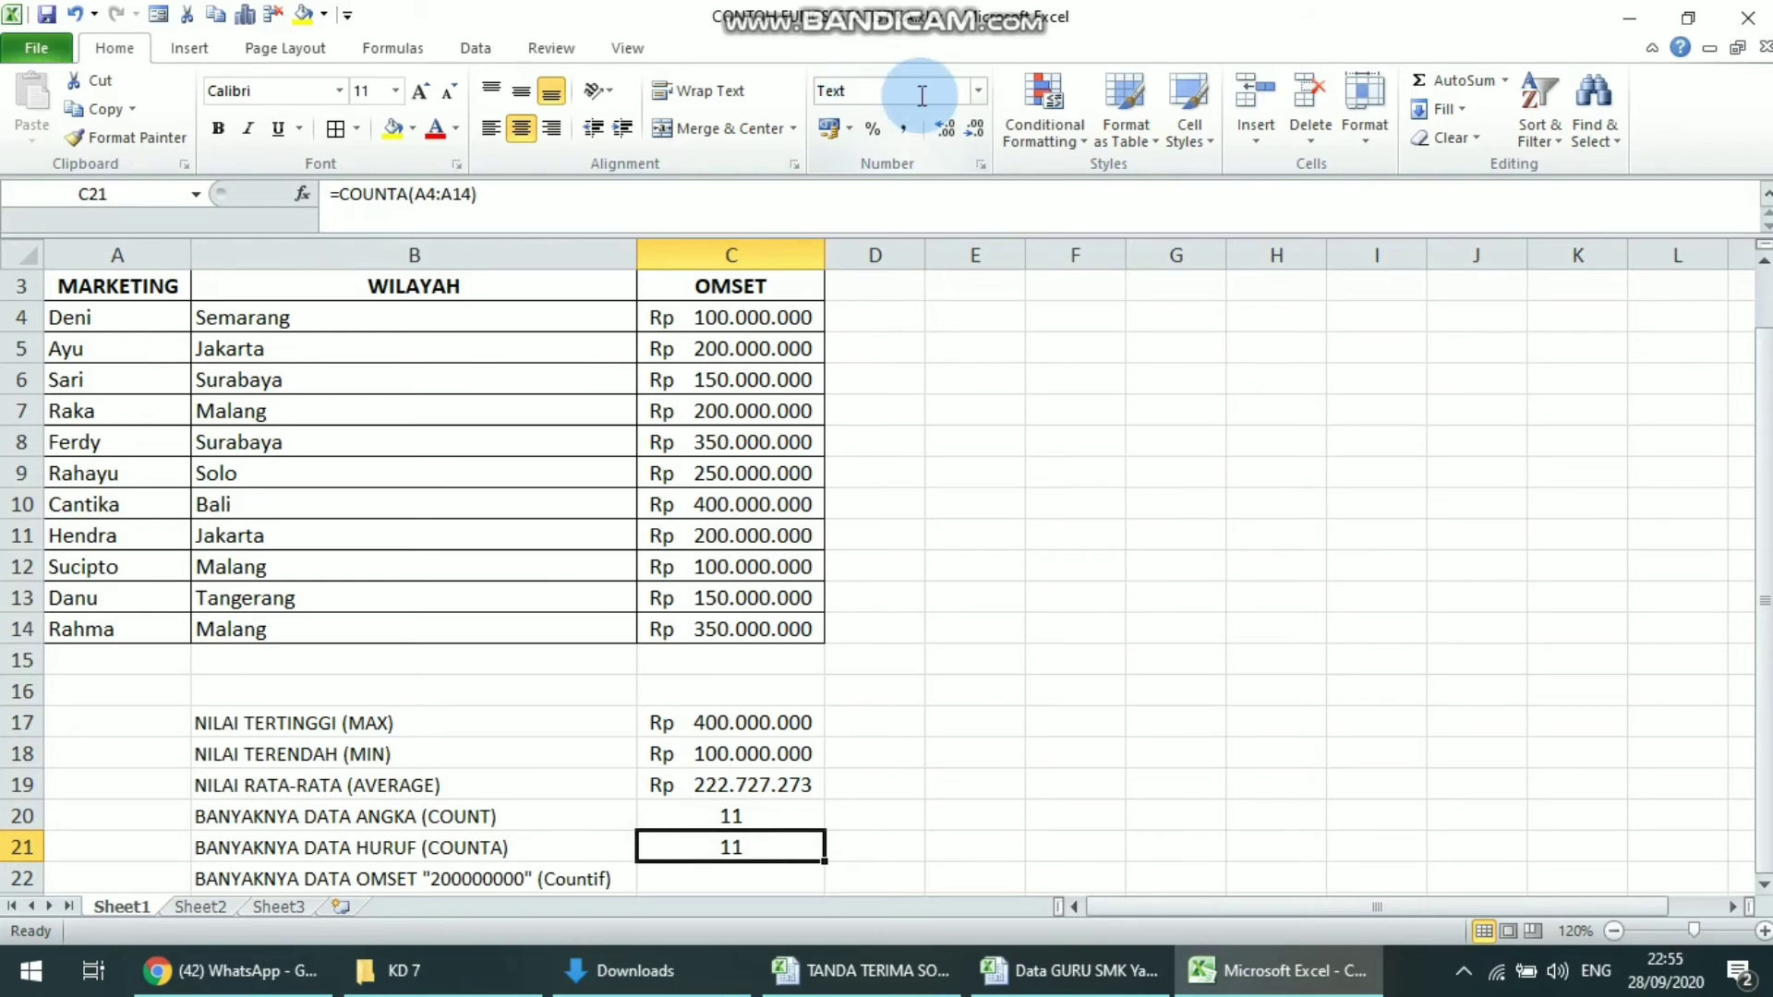
key(Return)
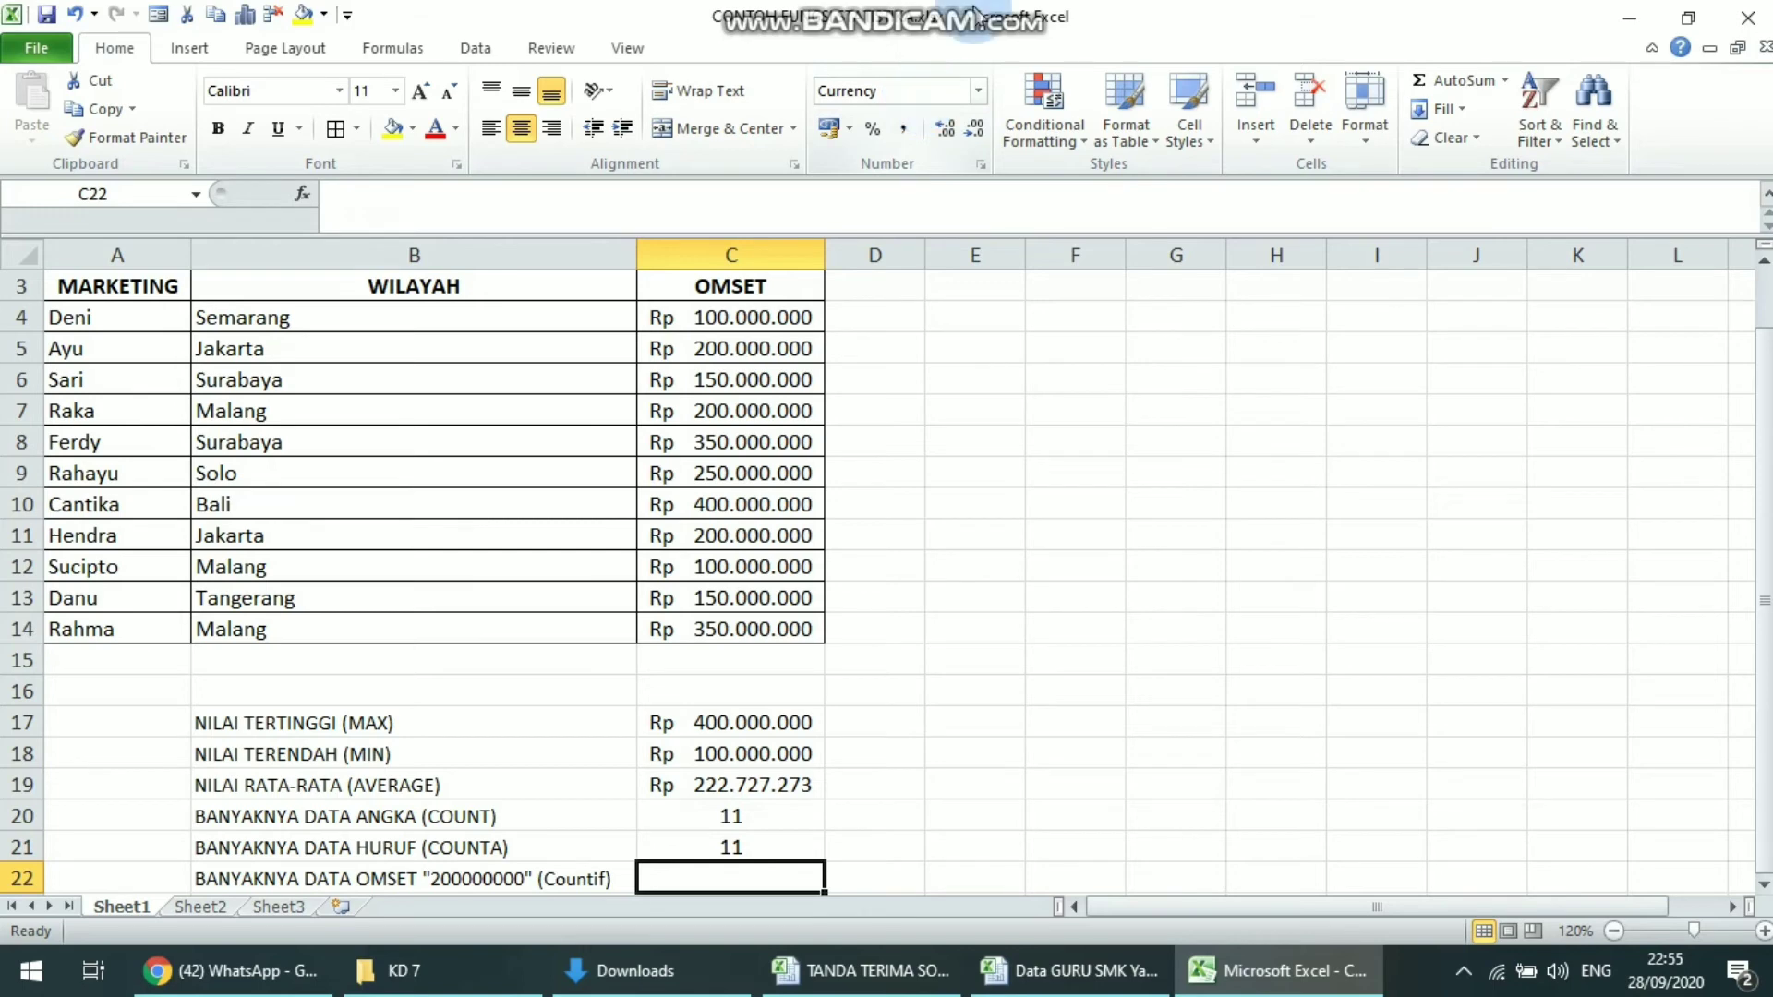
Examine the OMSET values in C4:C14 against the COUNTIF label in B22 for entries equal to 200000000
drag(717, 316, 808, 628)
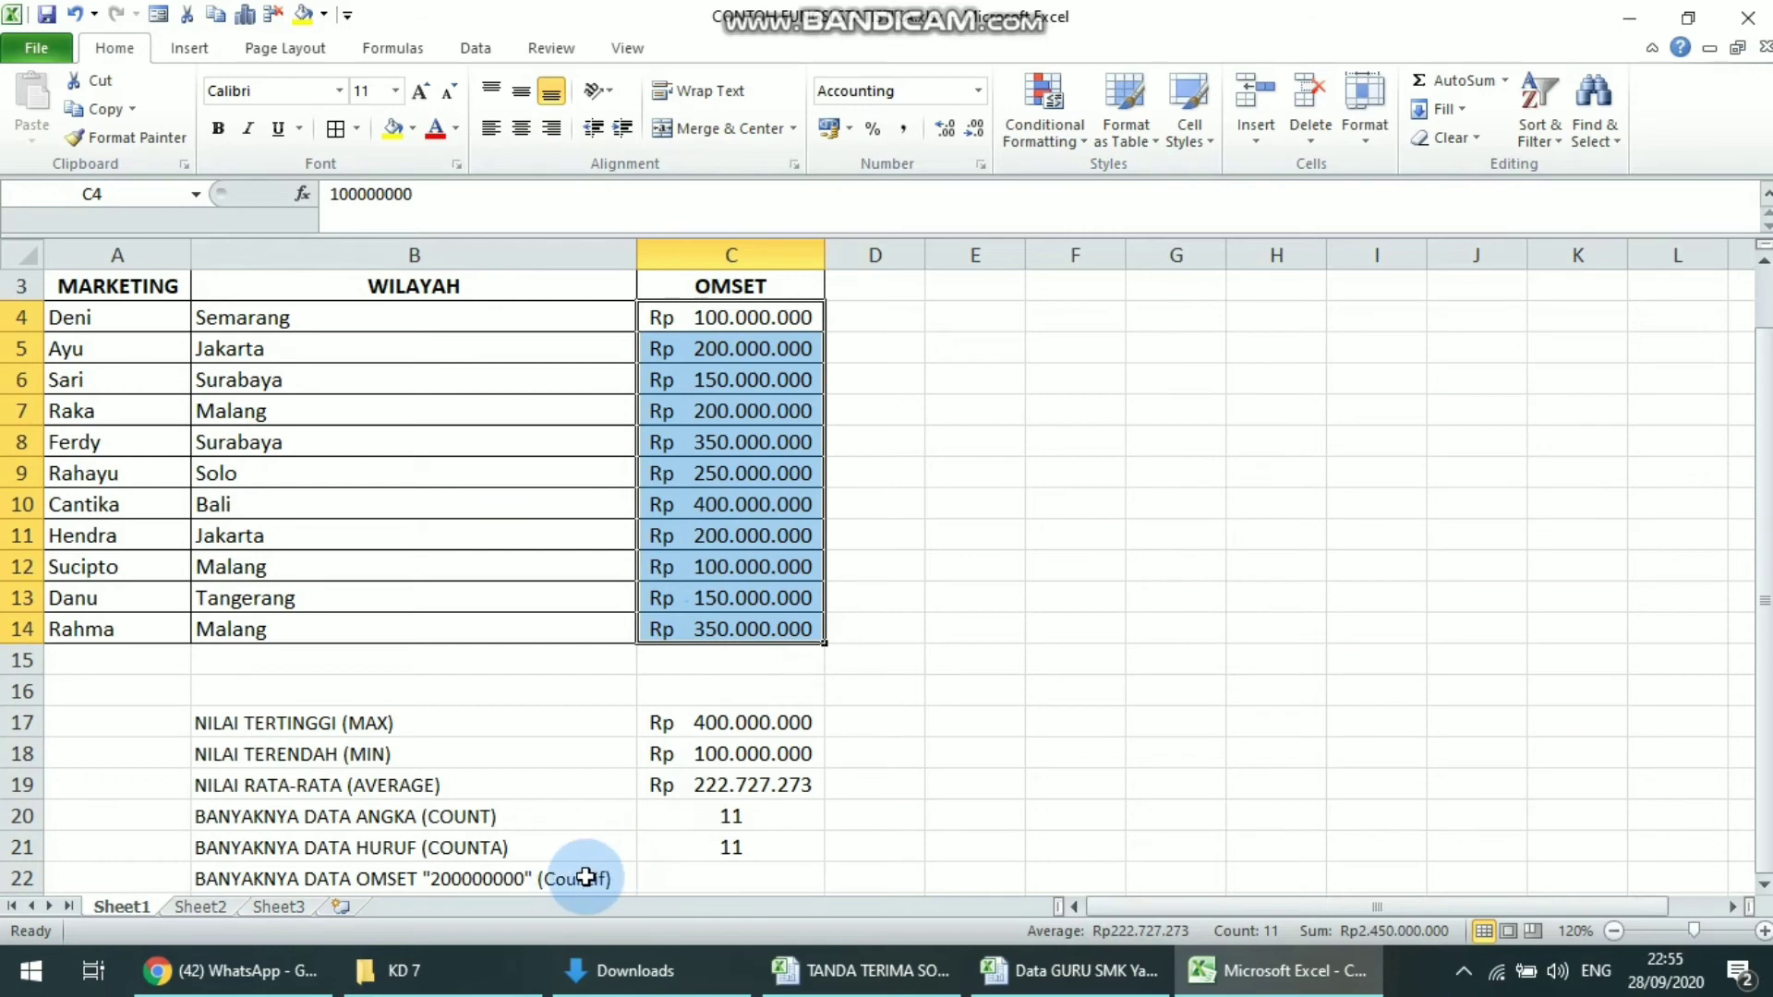
click(466, 879)
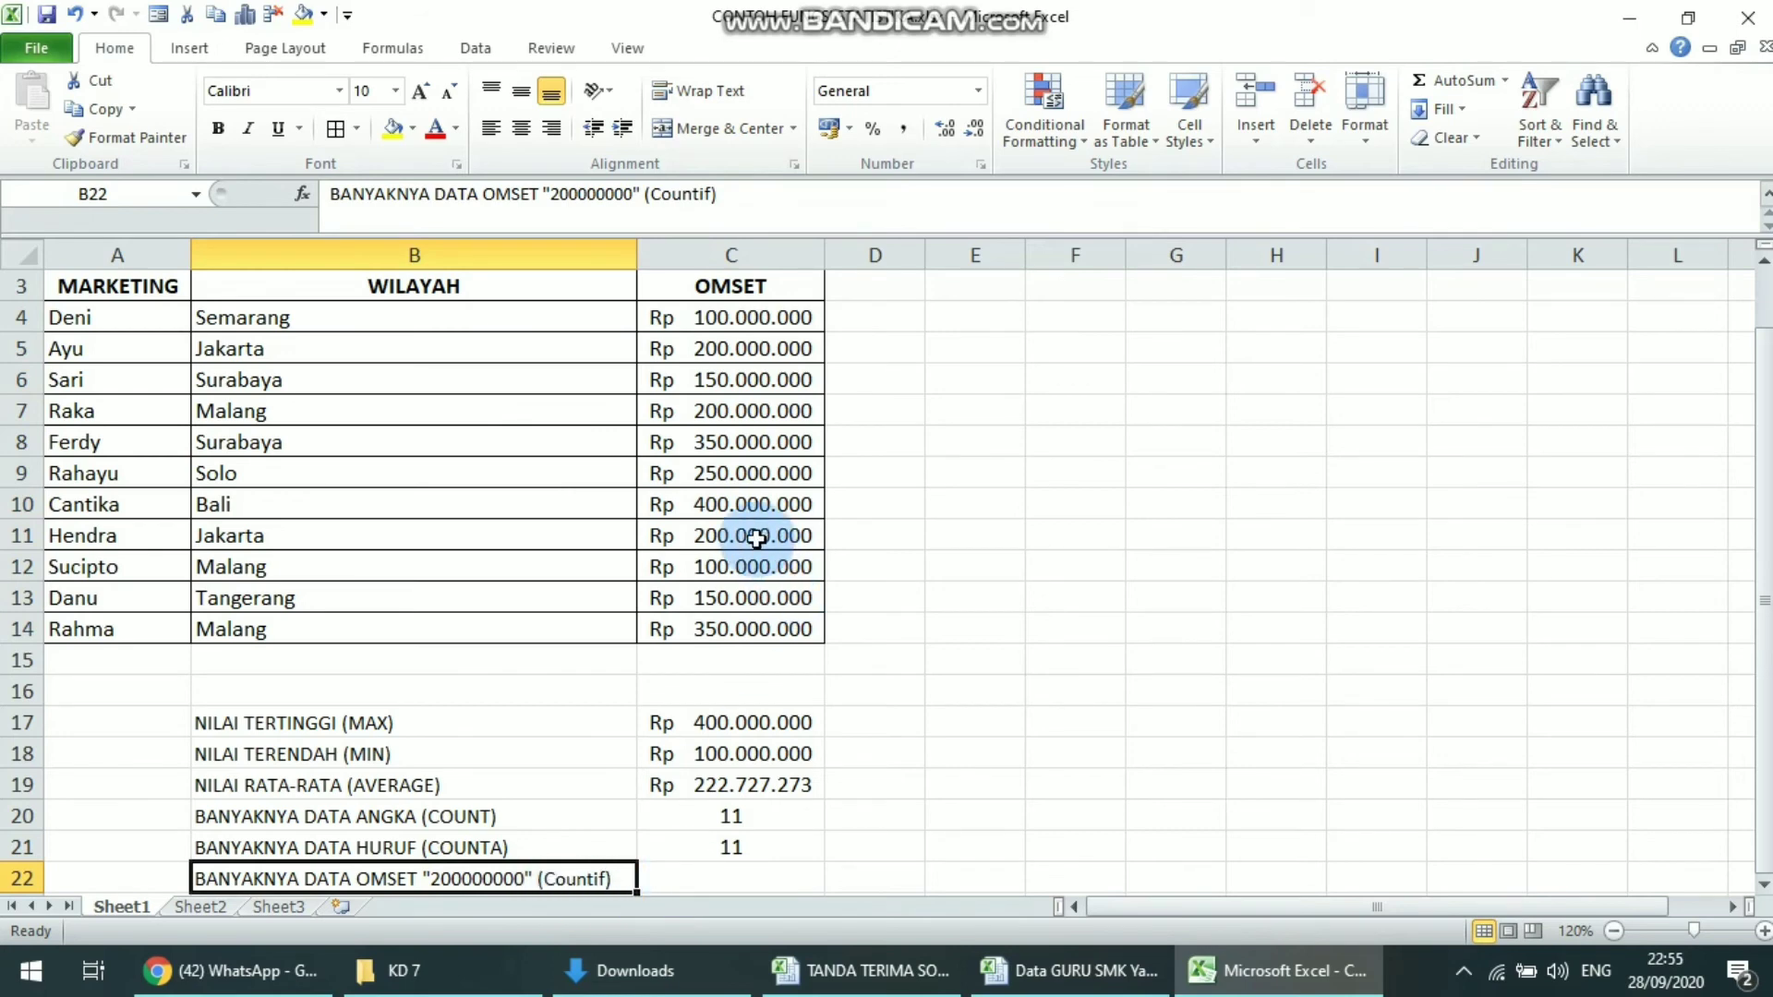
click(716, 380)
click(743, 476)
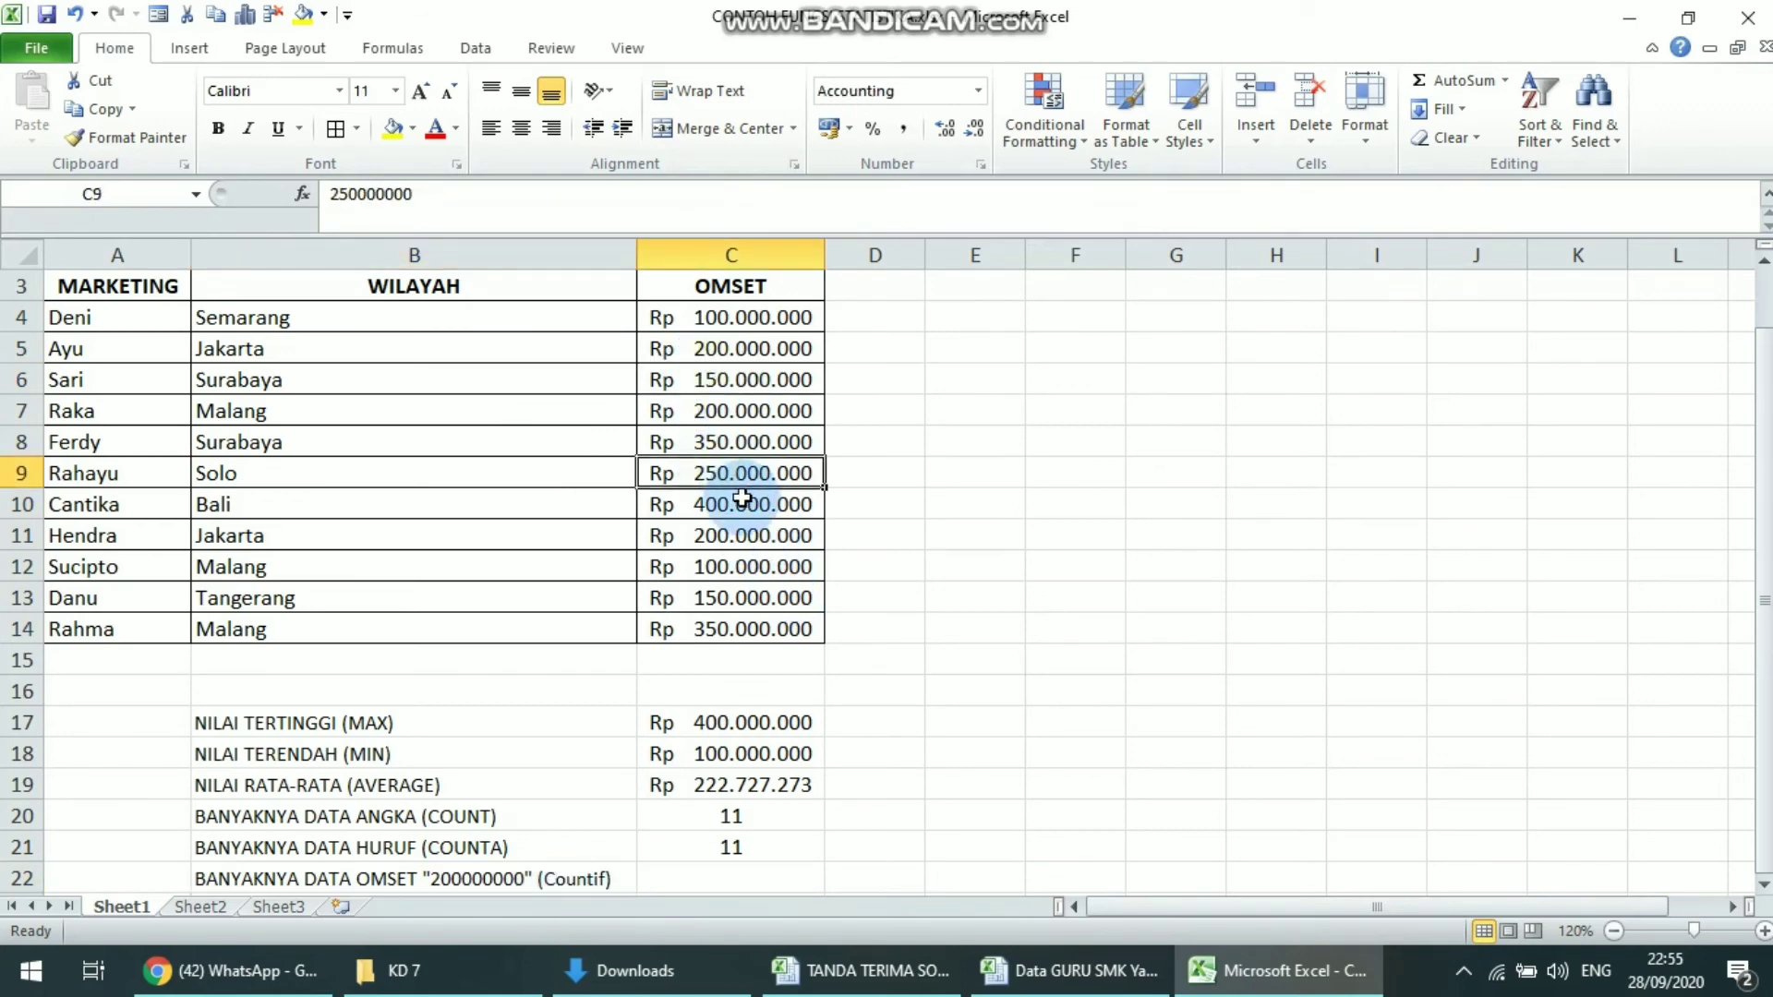
click(737, 536)
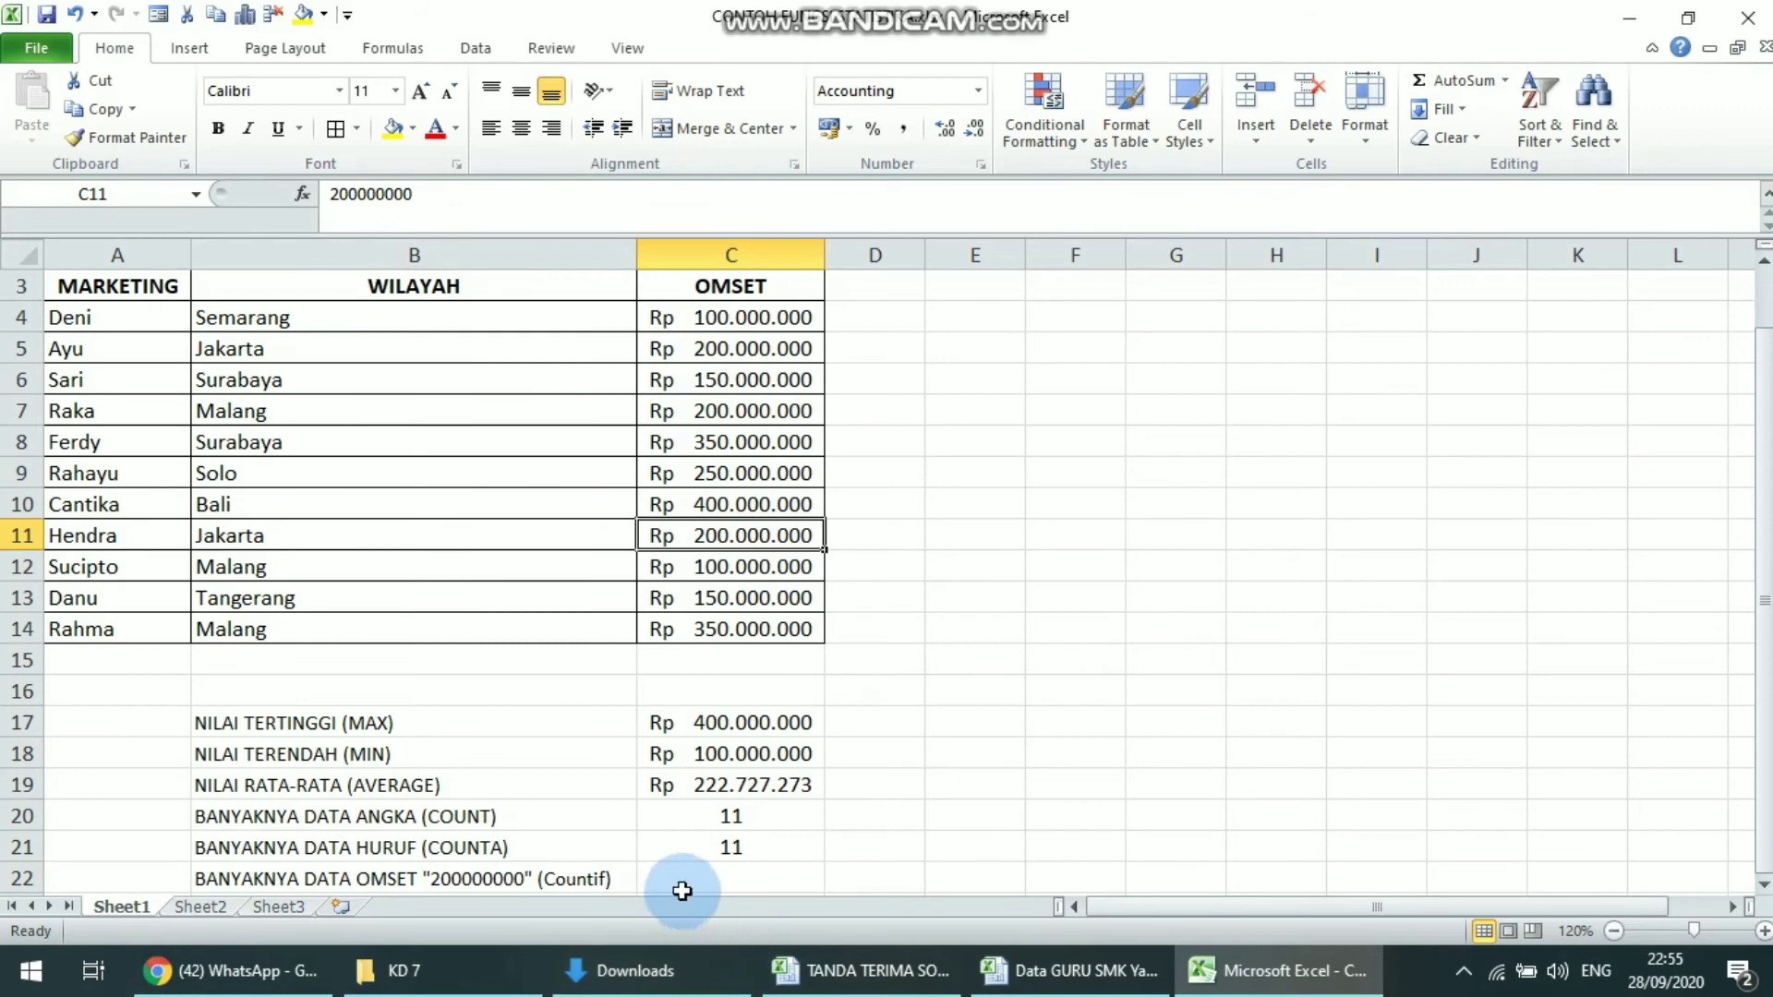
Enter the formula =COUNTIF(C4:C14;200000000) in cell C22 to count the matching OMSET entries
click(724, 879)
text(=C)
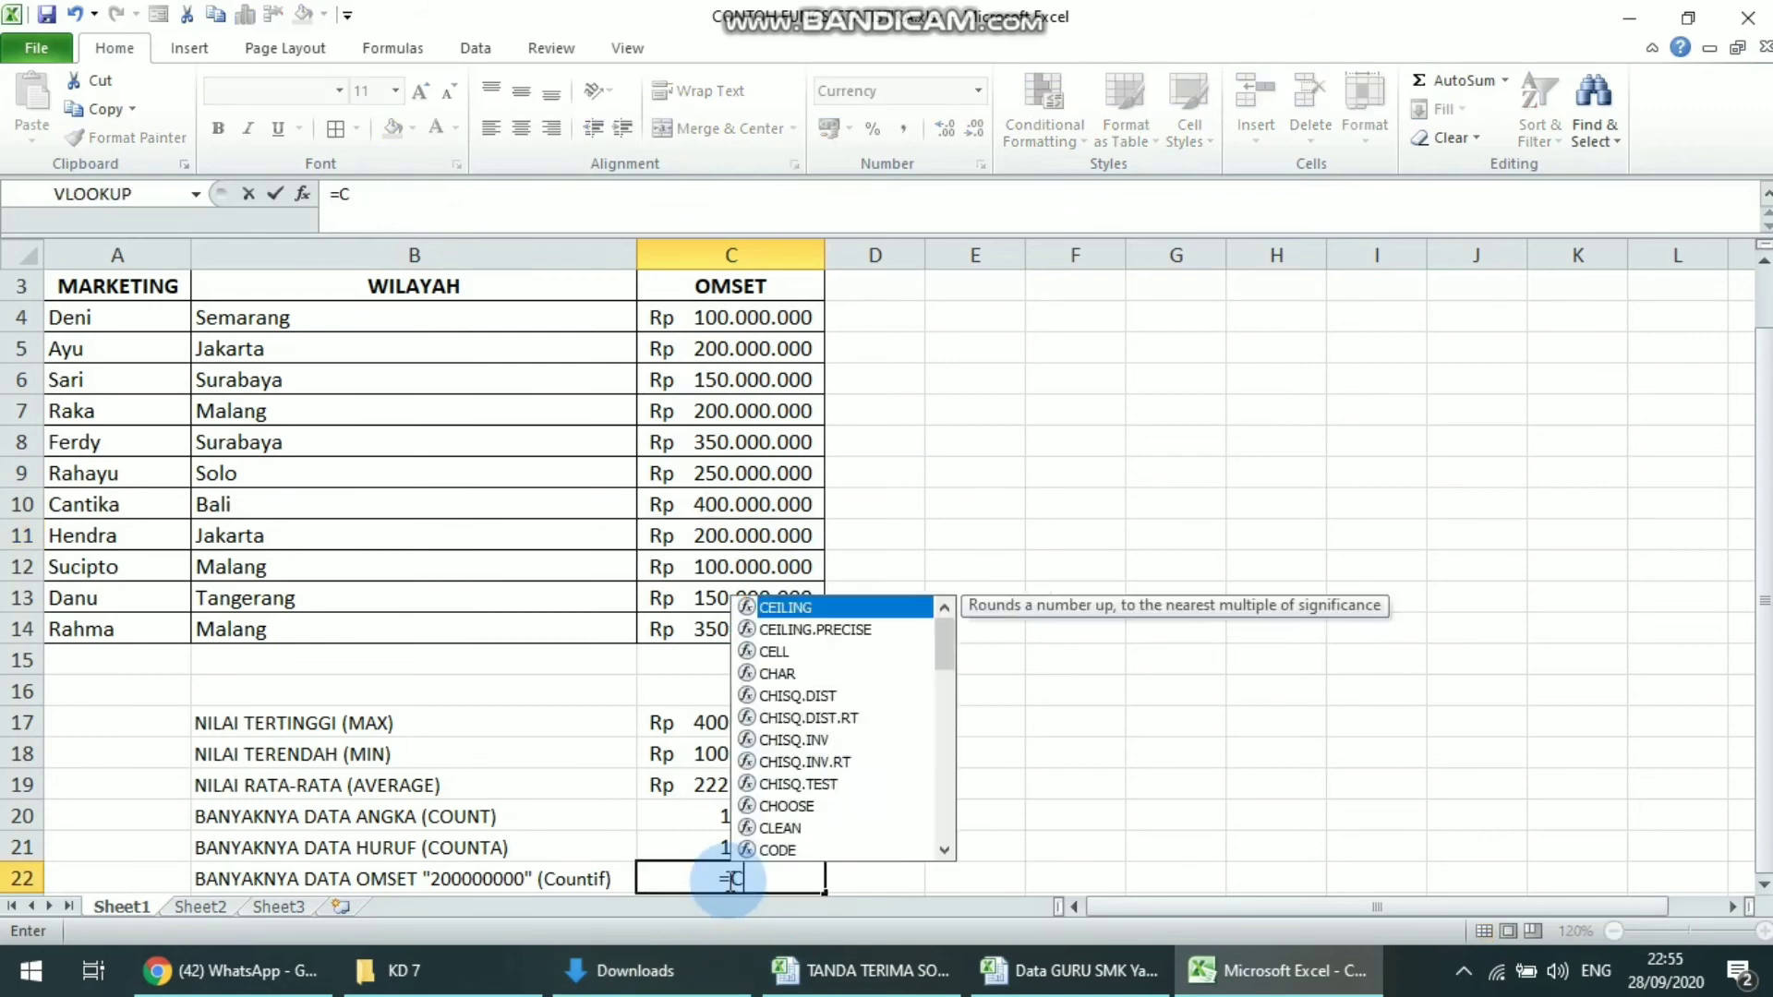
text(OUNTIF)
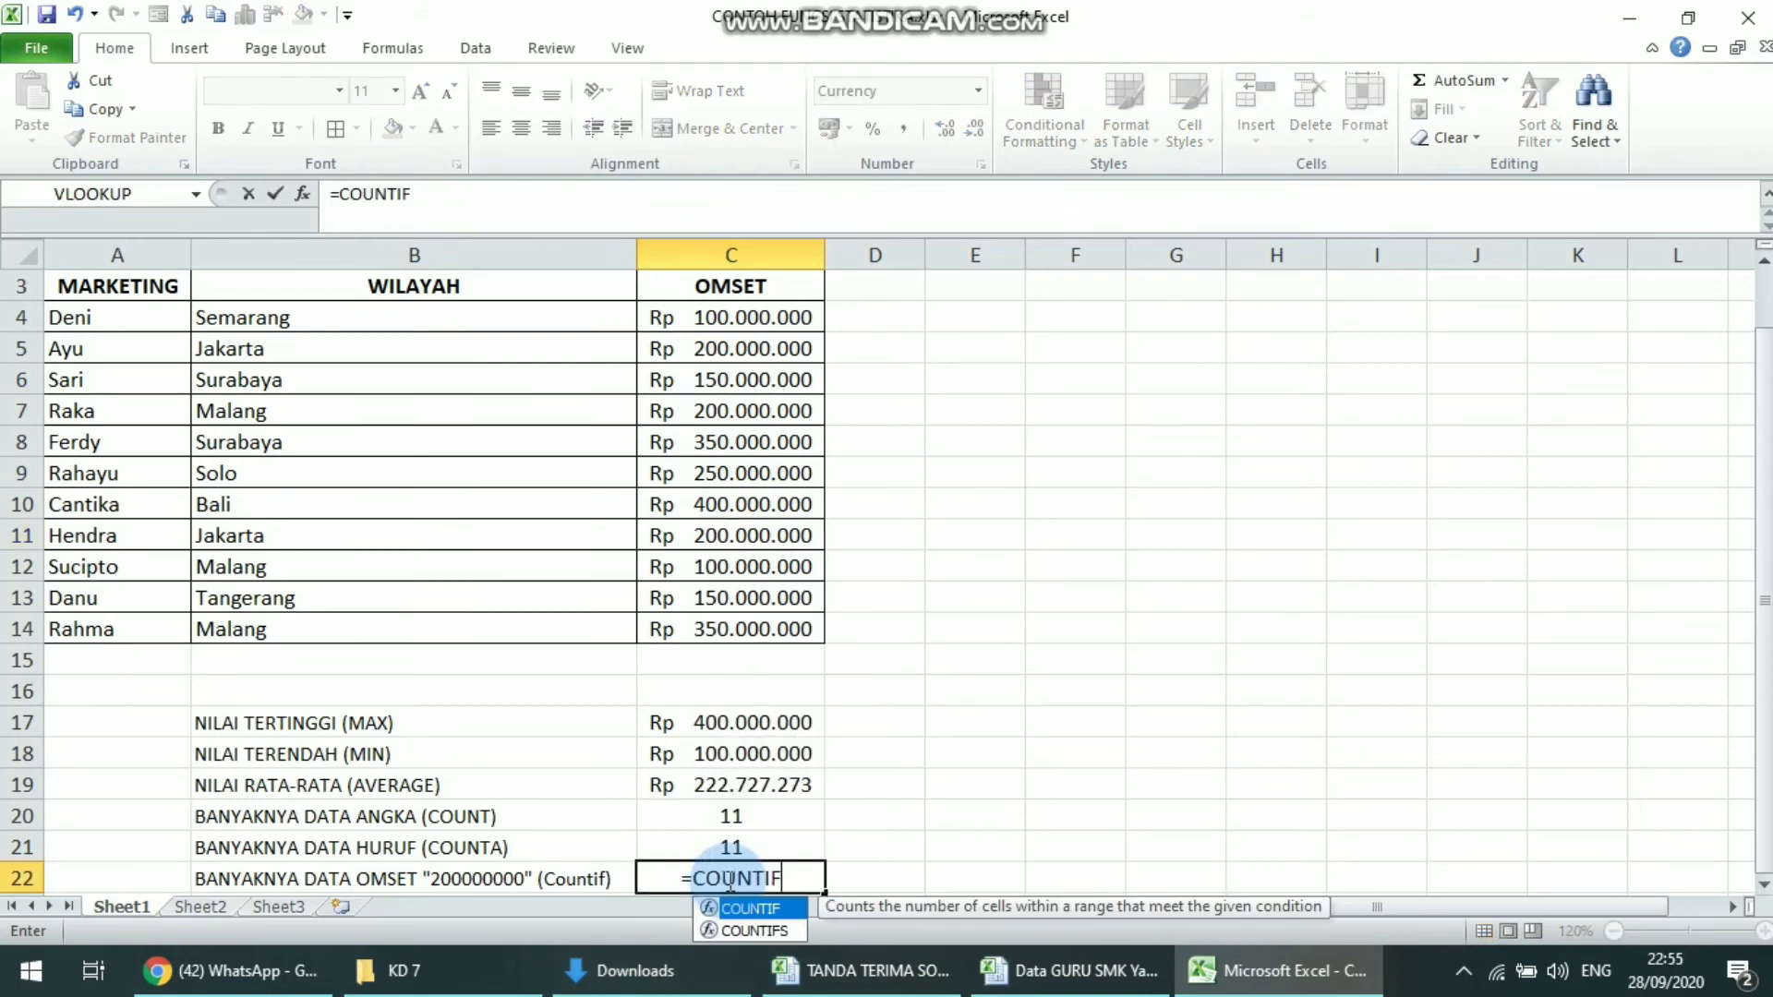
text(()
click(861, 854)
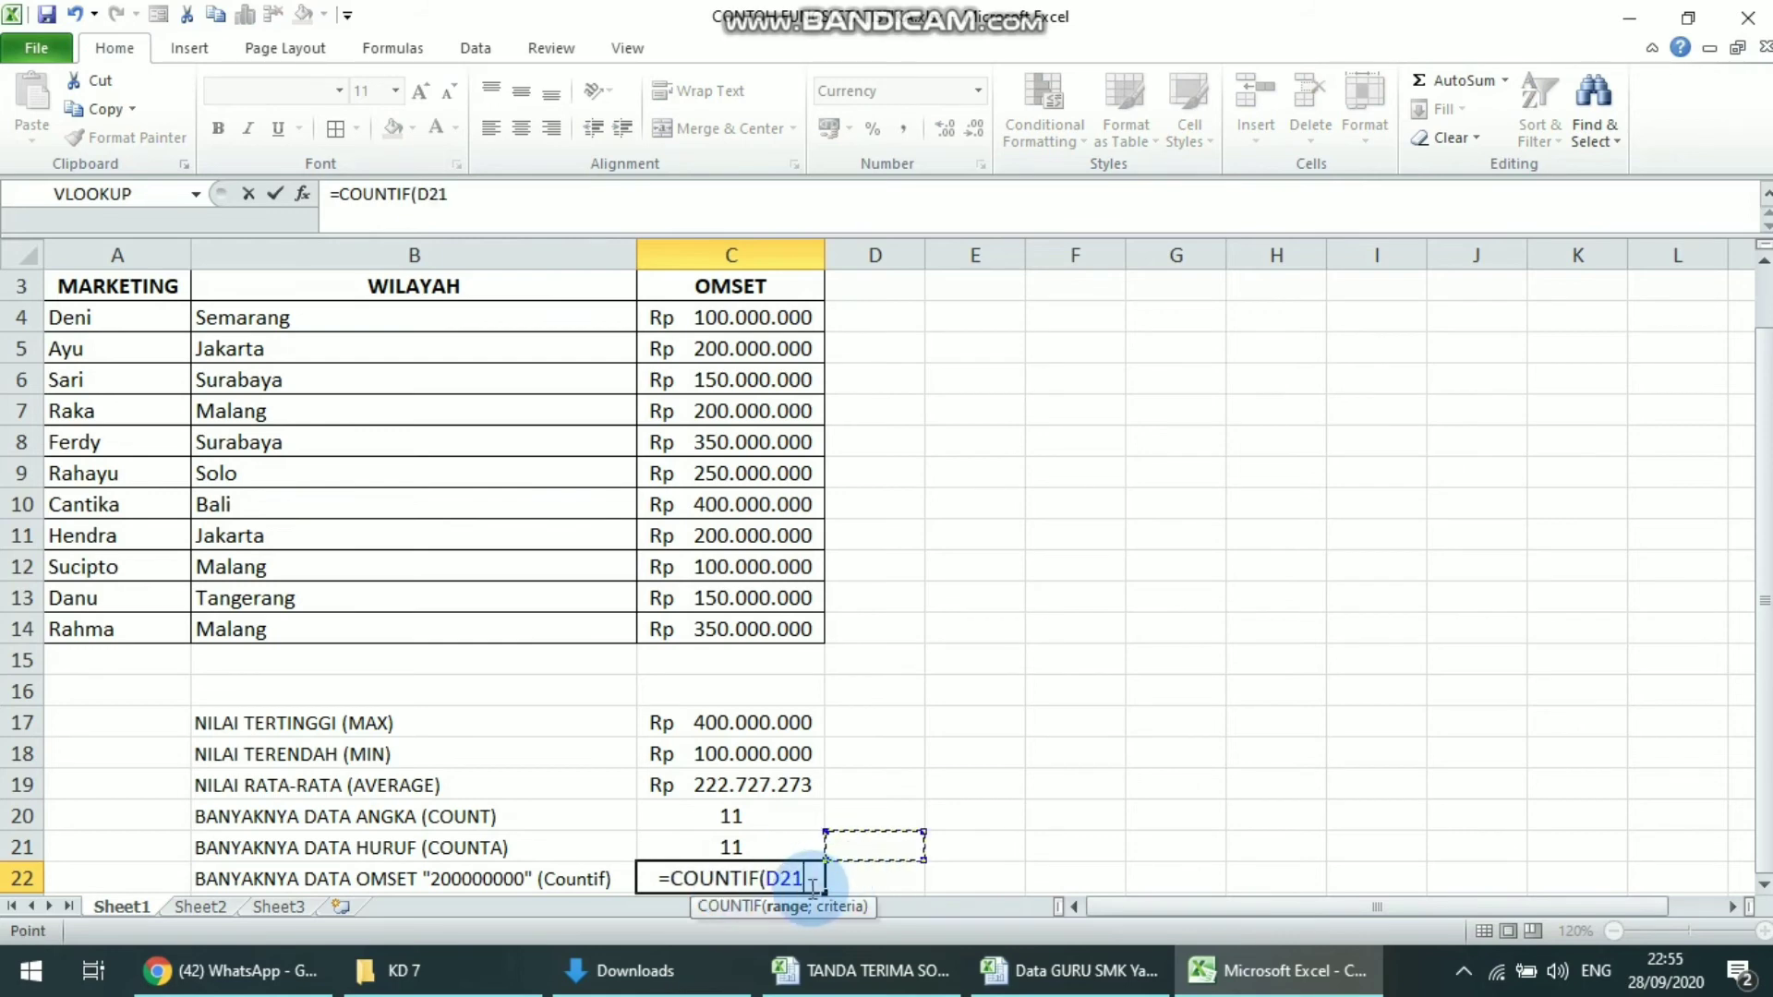
key(BackSpace)
key(BackSpace)
key(BackSpace)
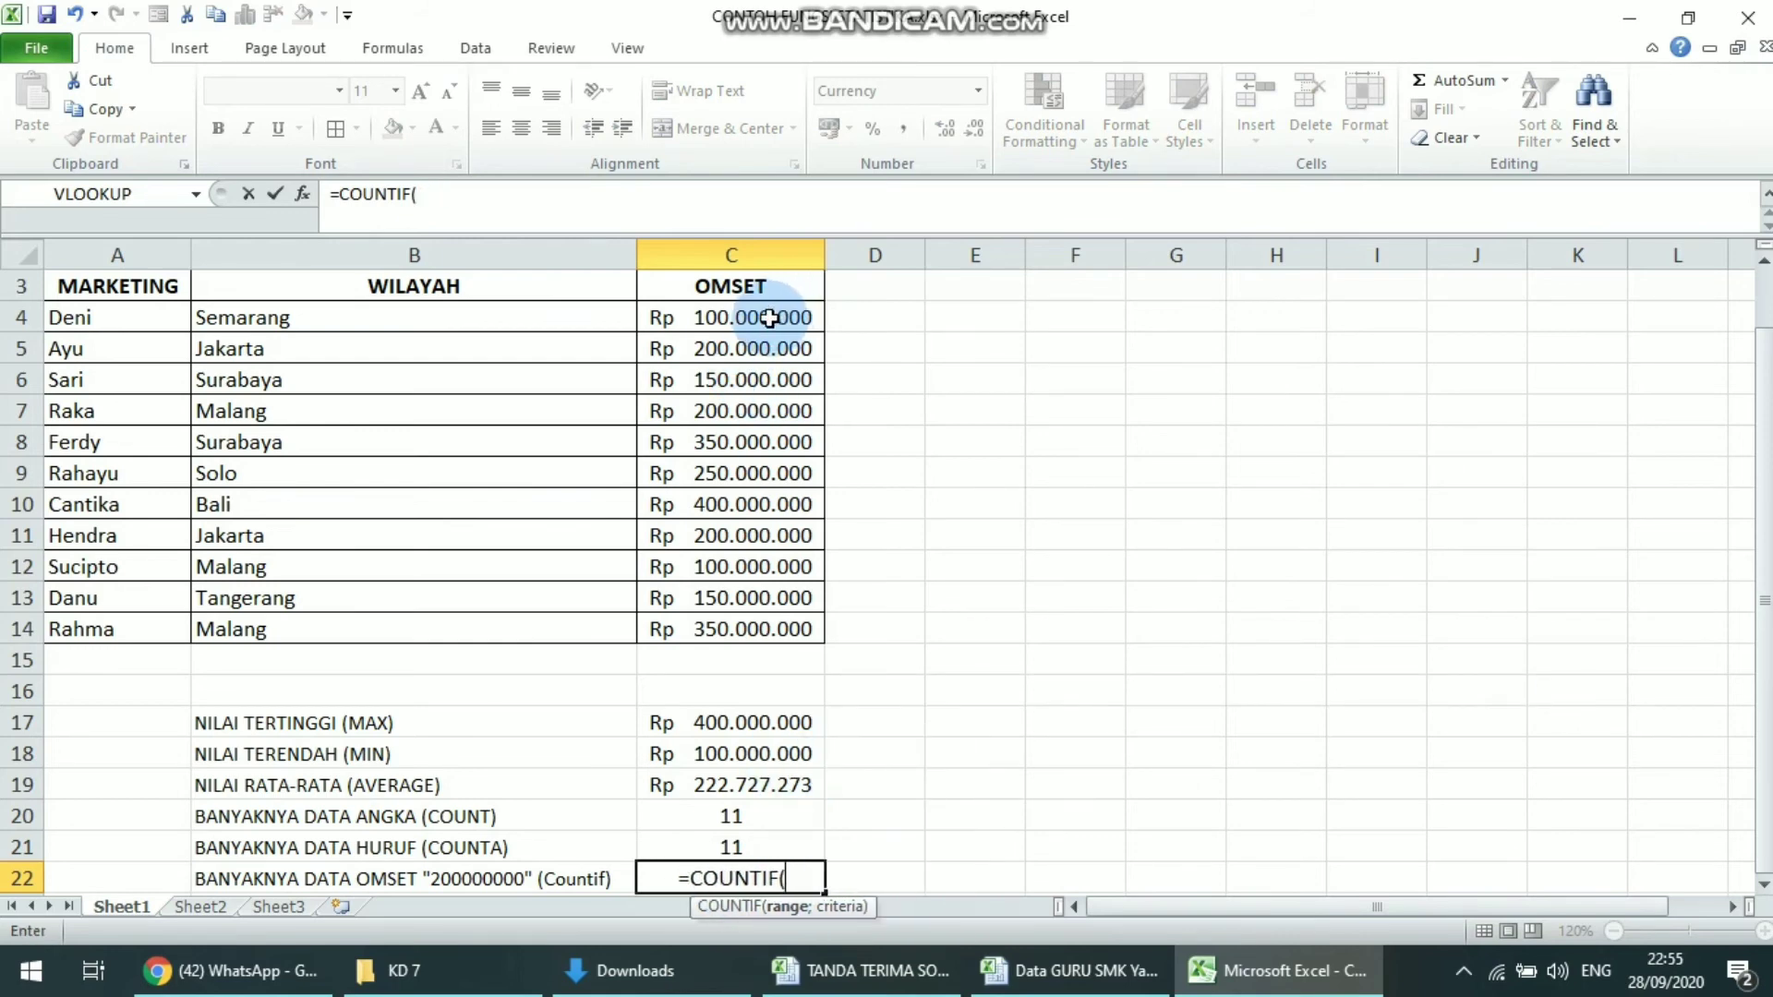
drag(770, 318, 769, 629)
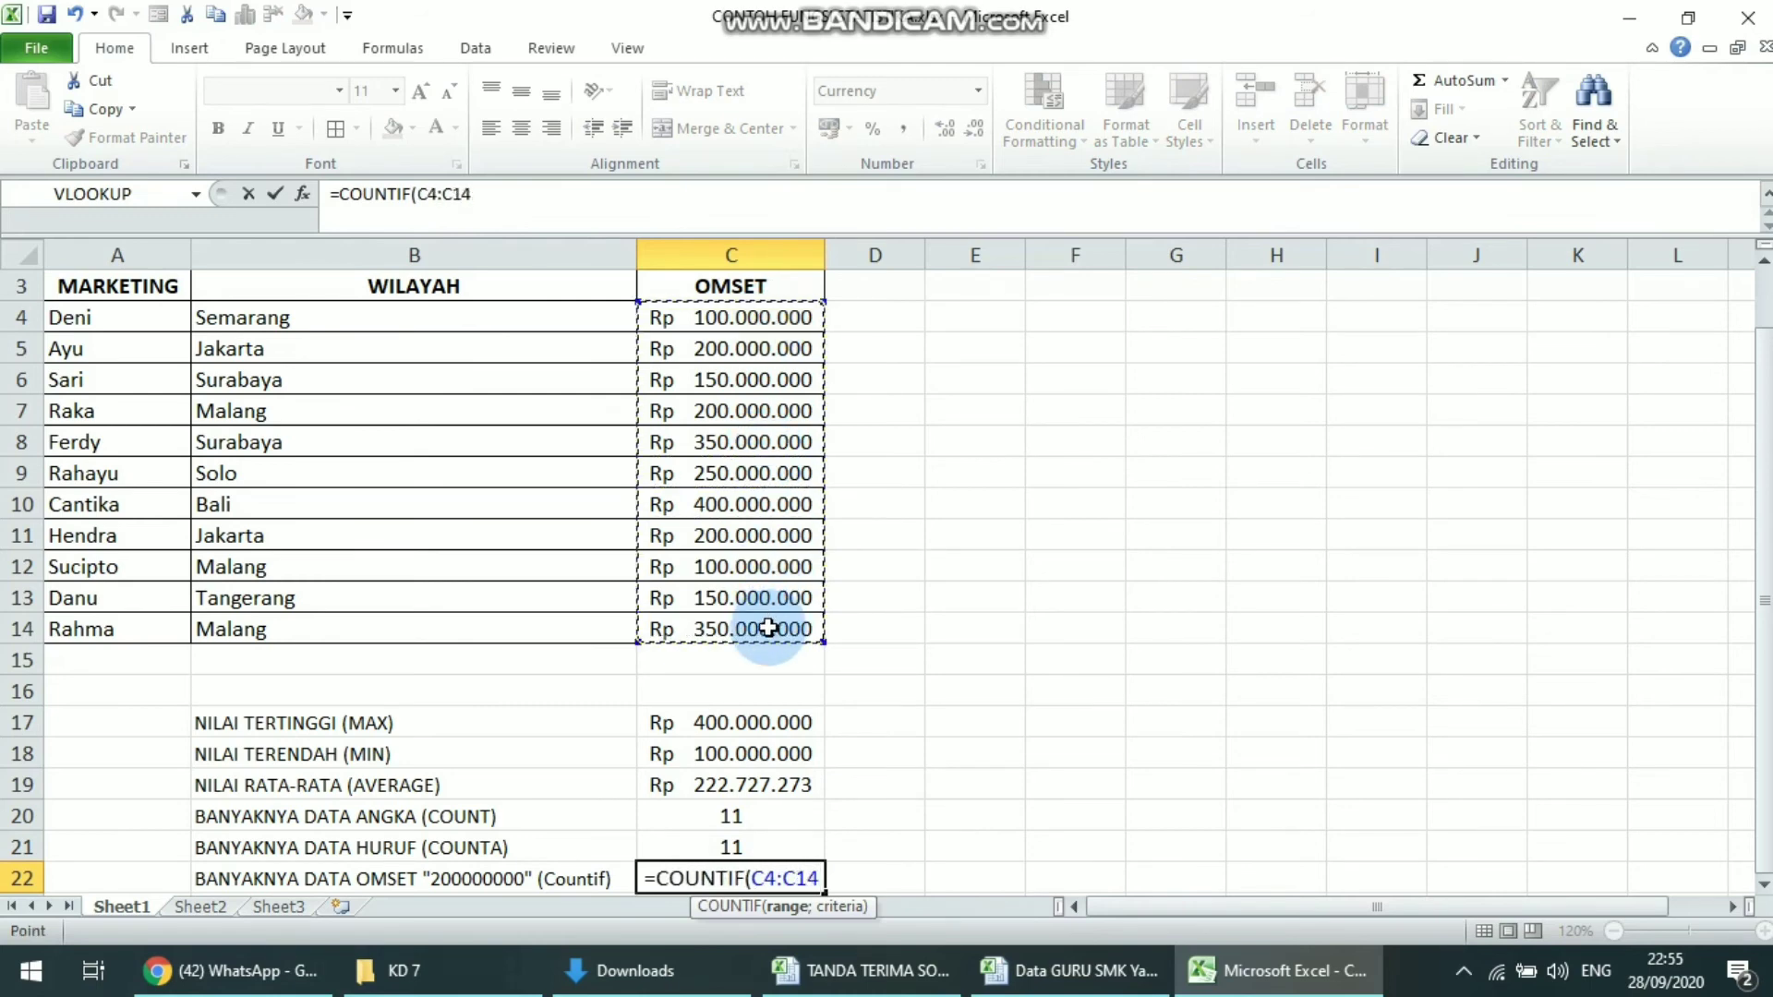
text(;)
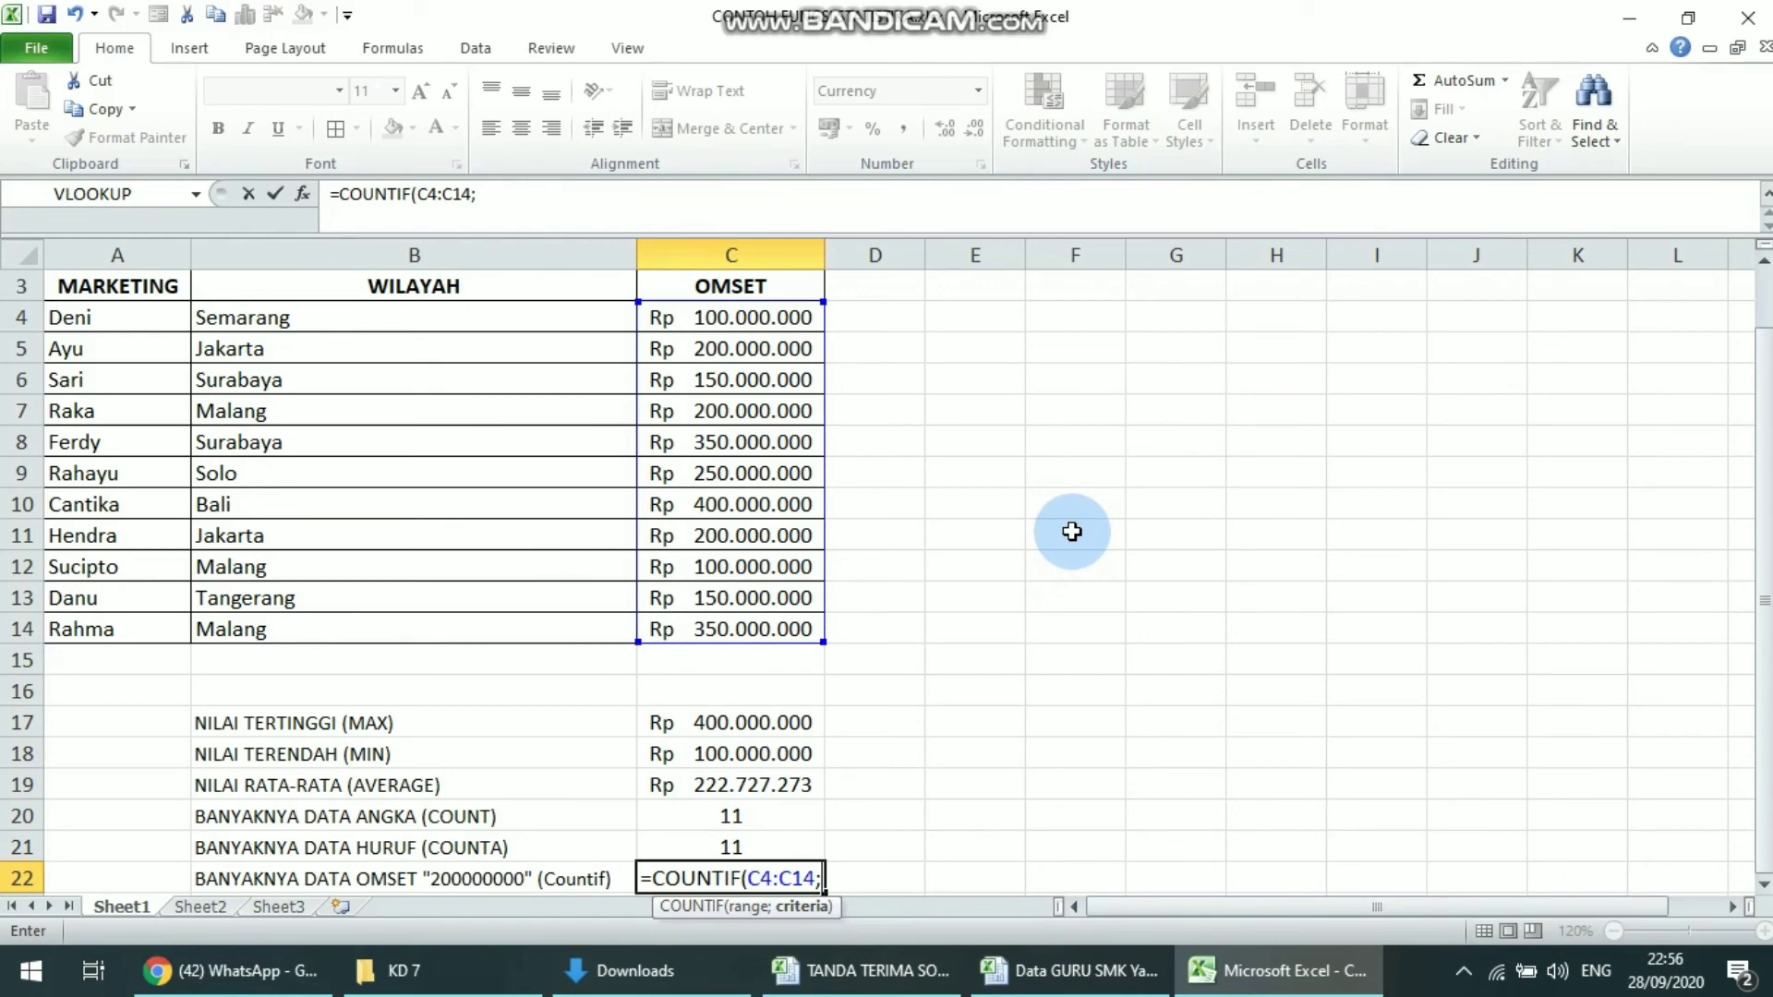
text(2)
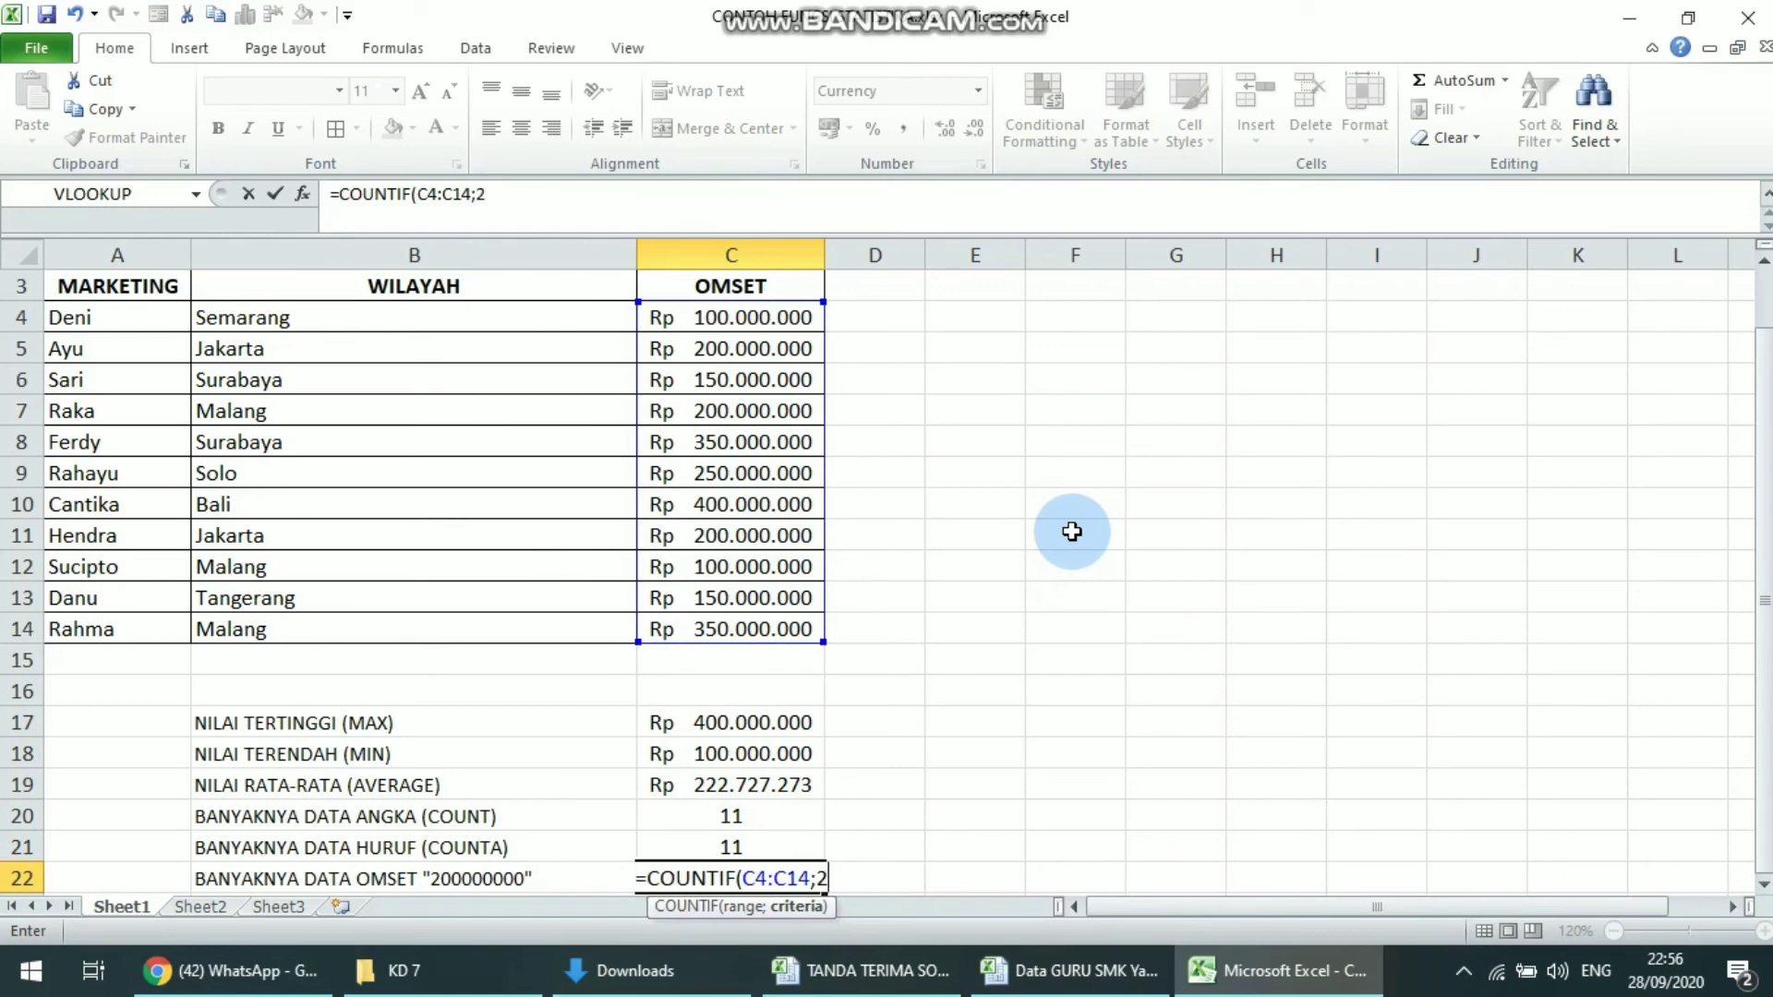
text(00000000)
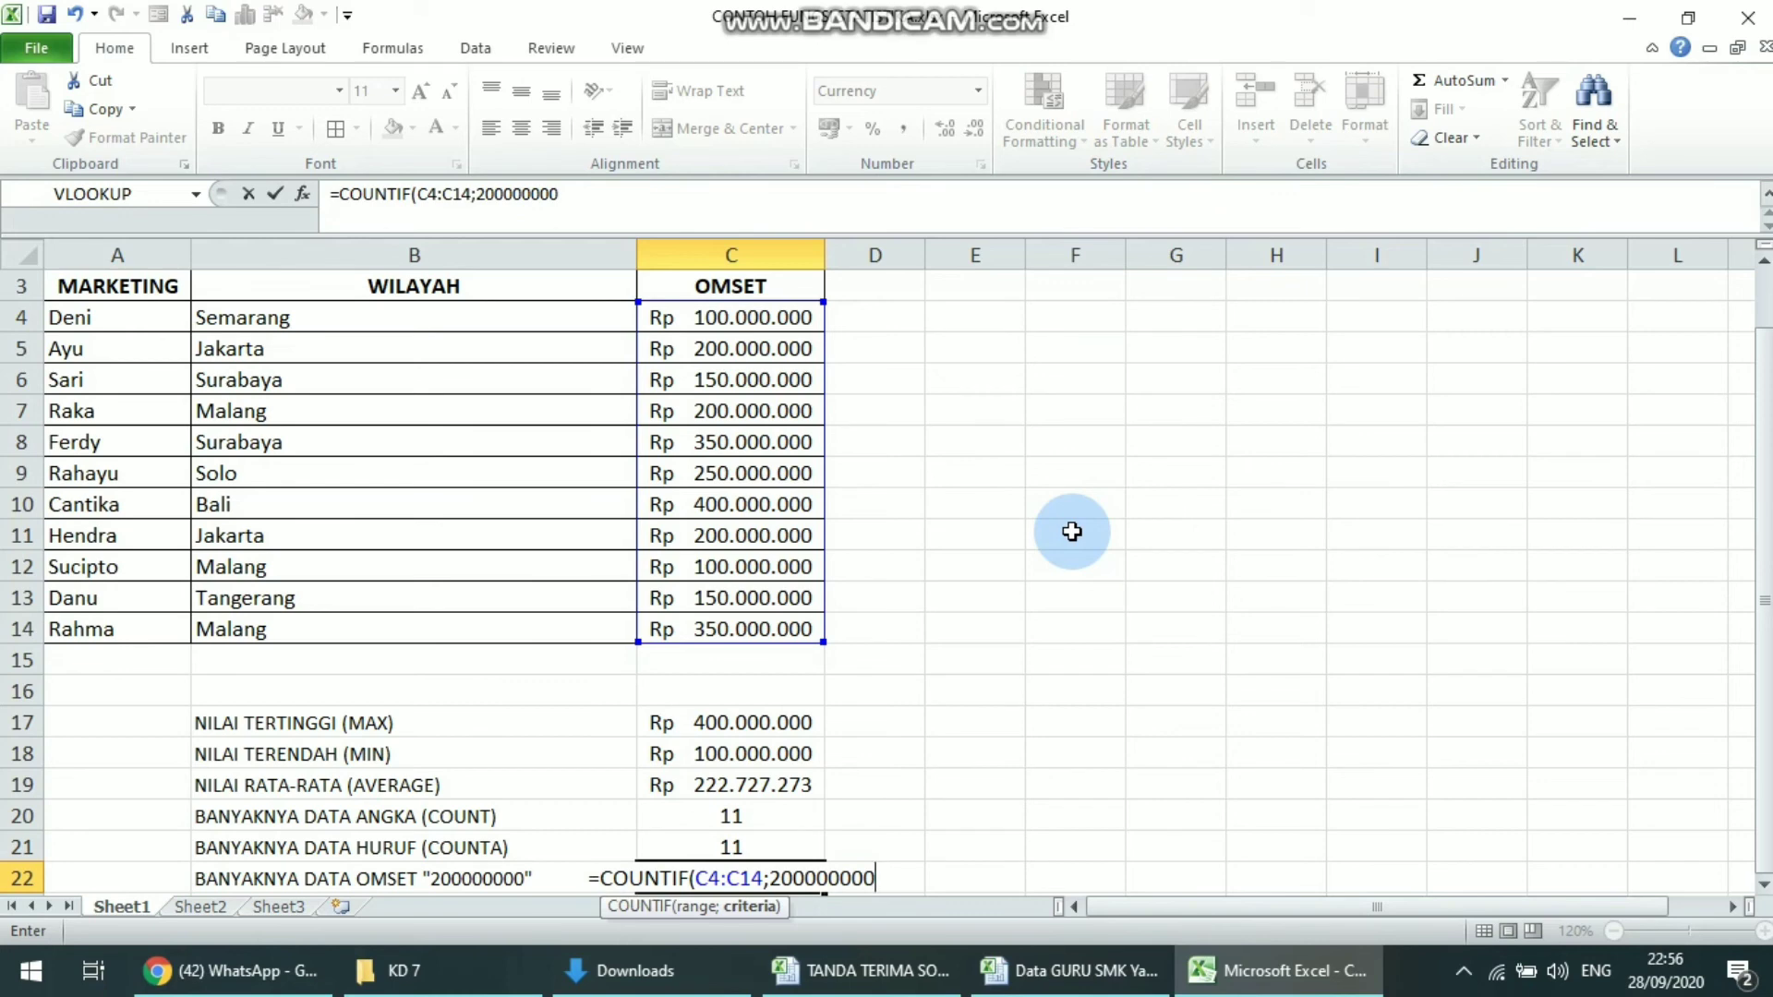
text())
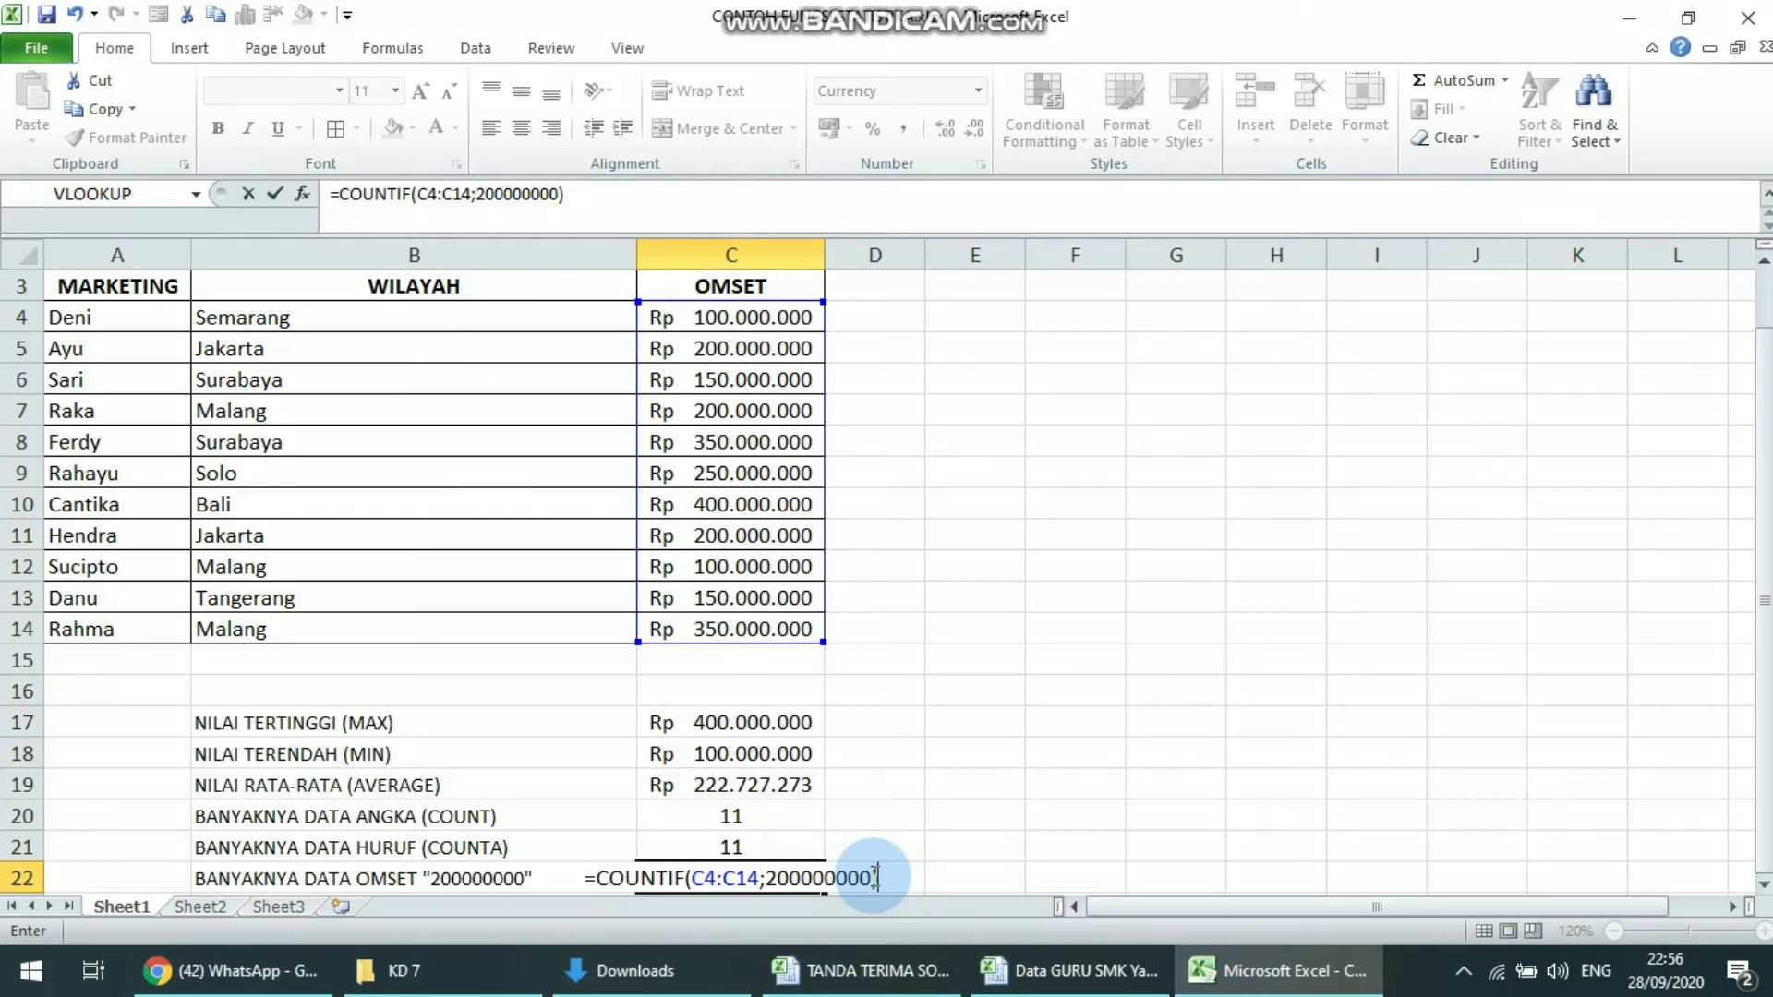
key(Return)
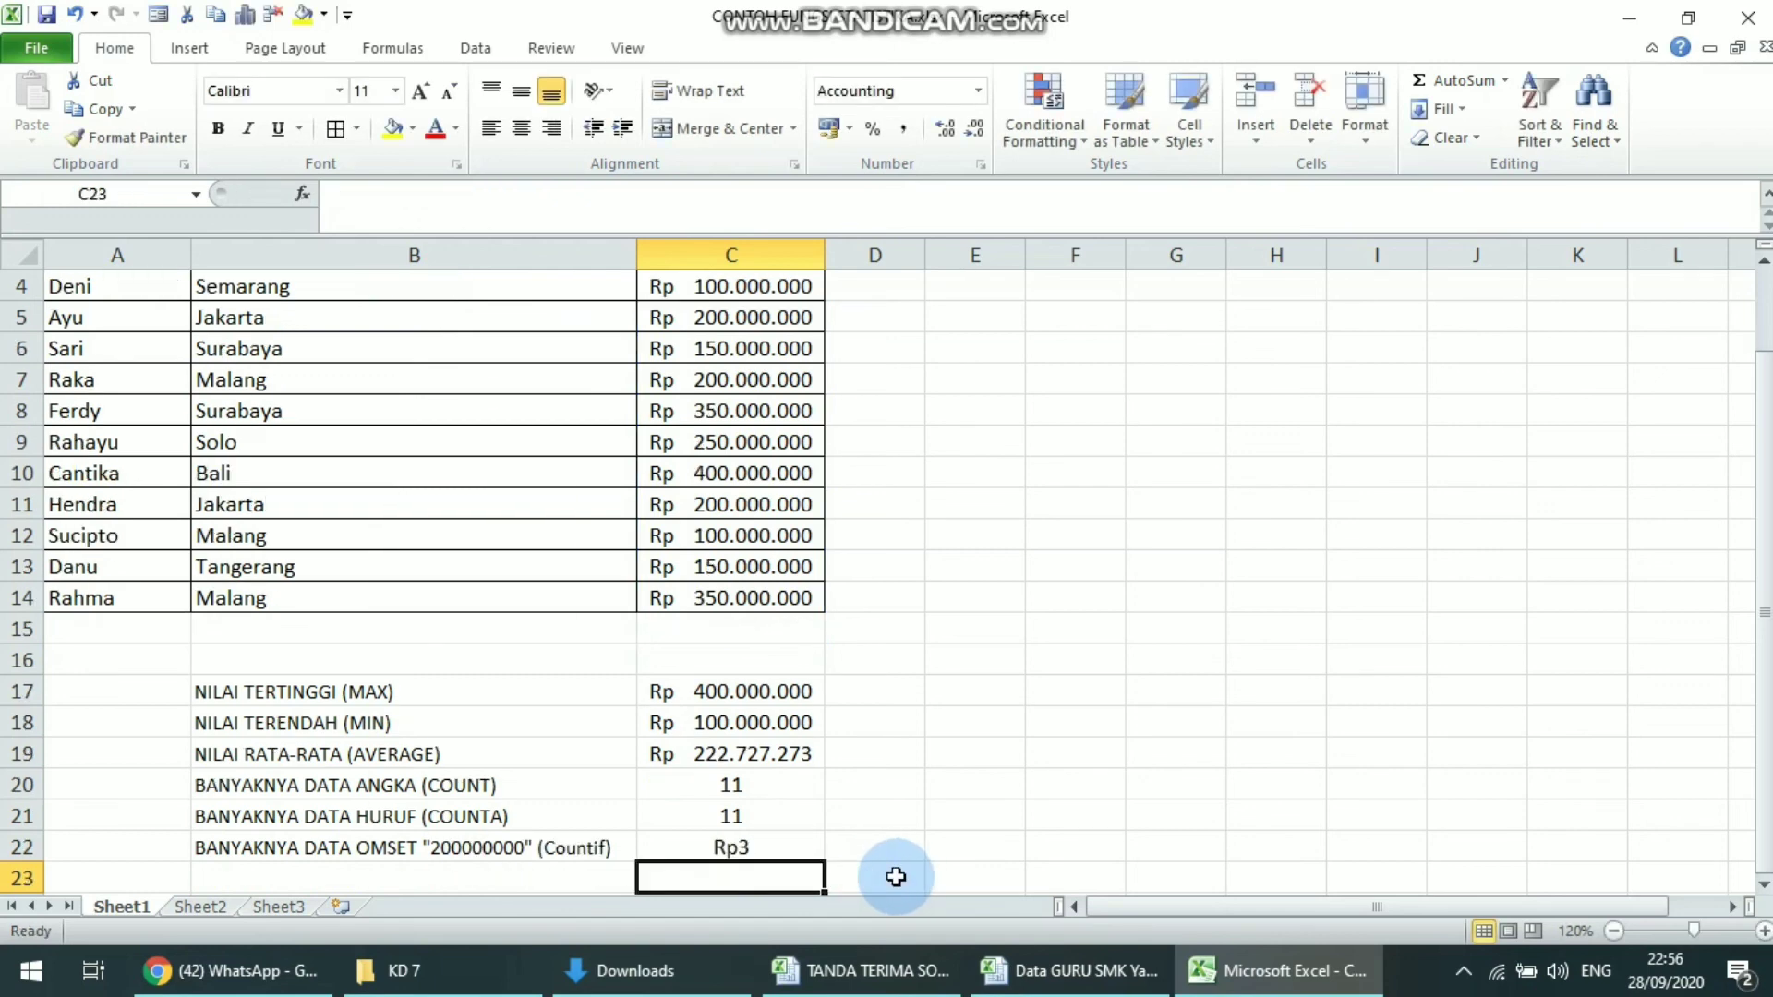
Set the number format of the COUNTIF result in cell C22 to Text
key(Up)
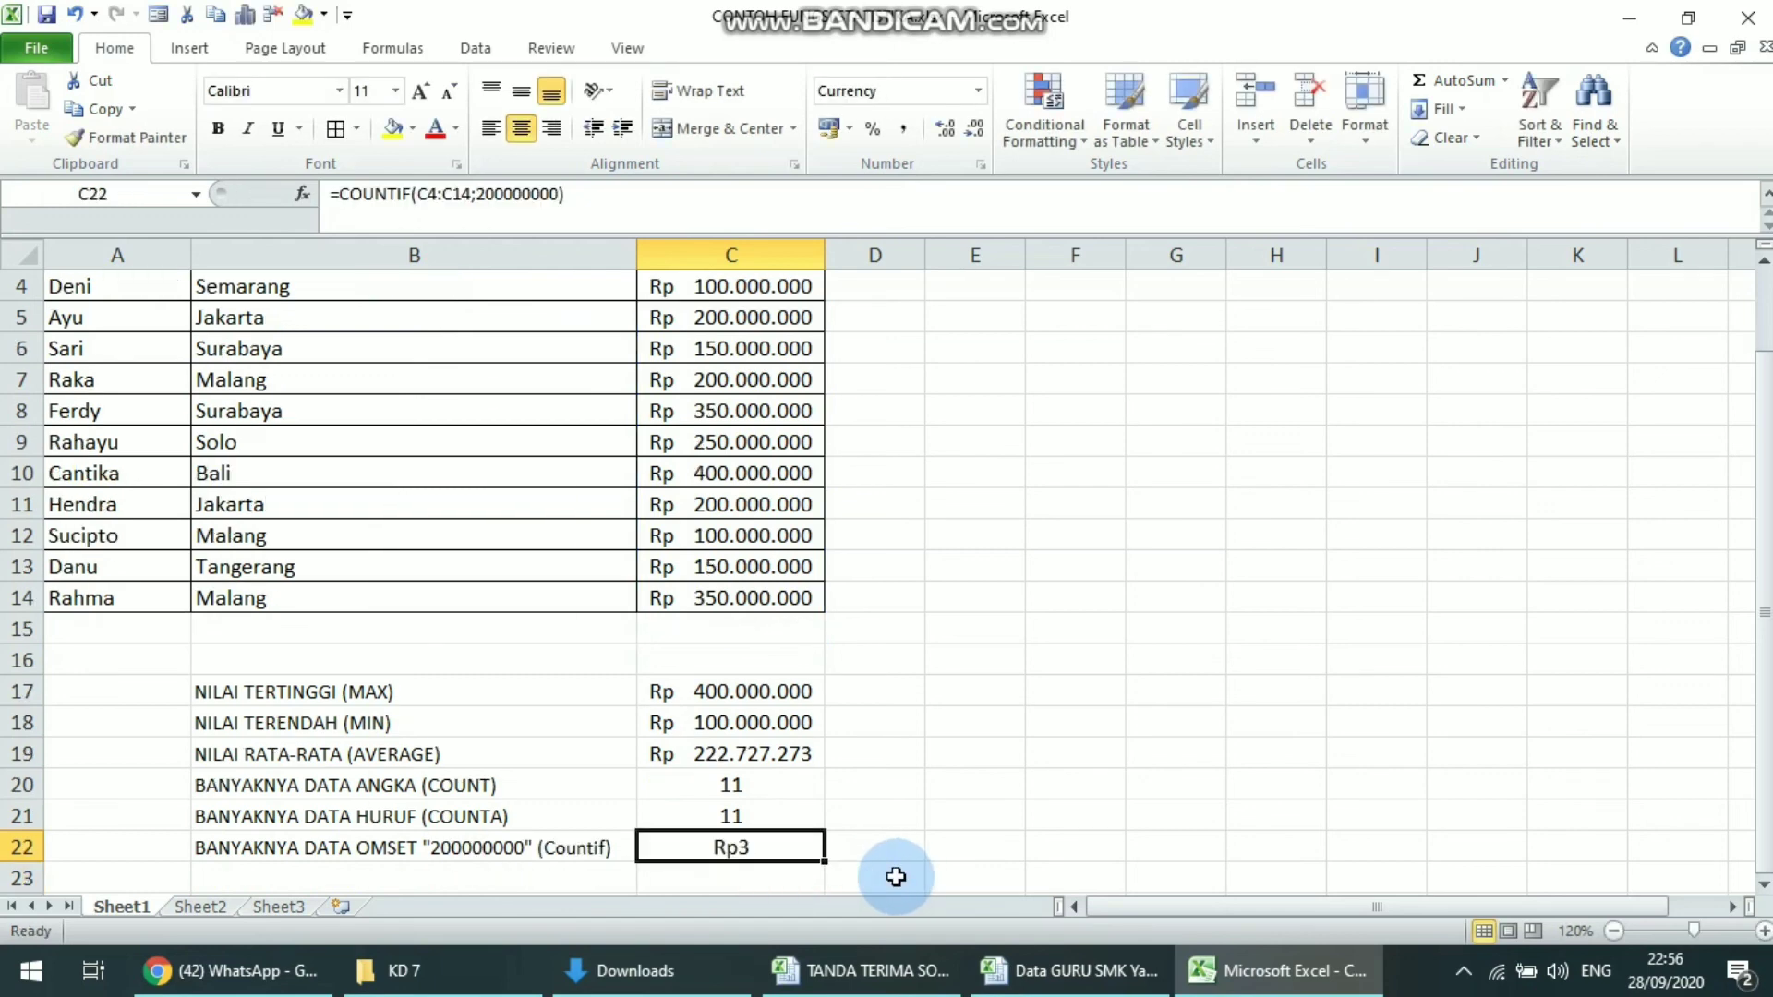
click(902, 91)
text(Text)
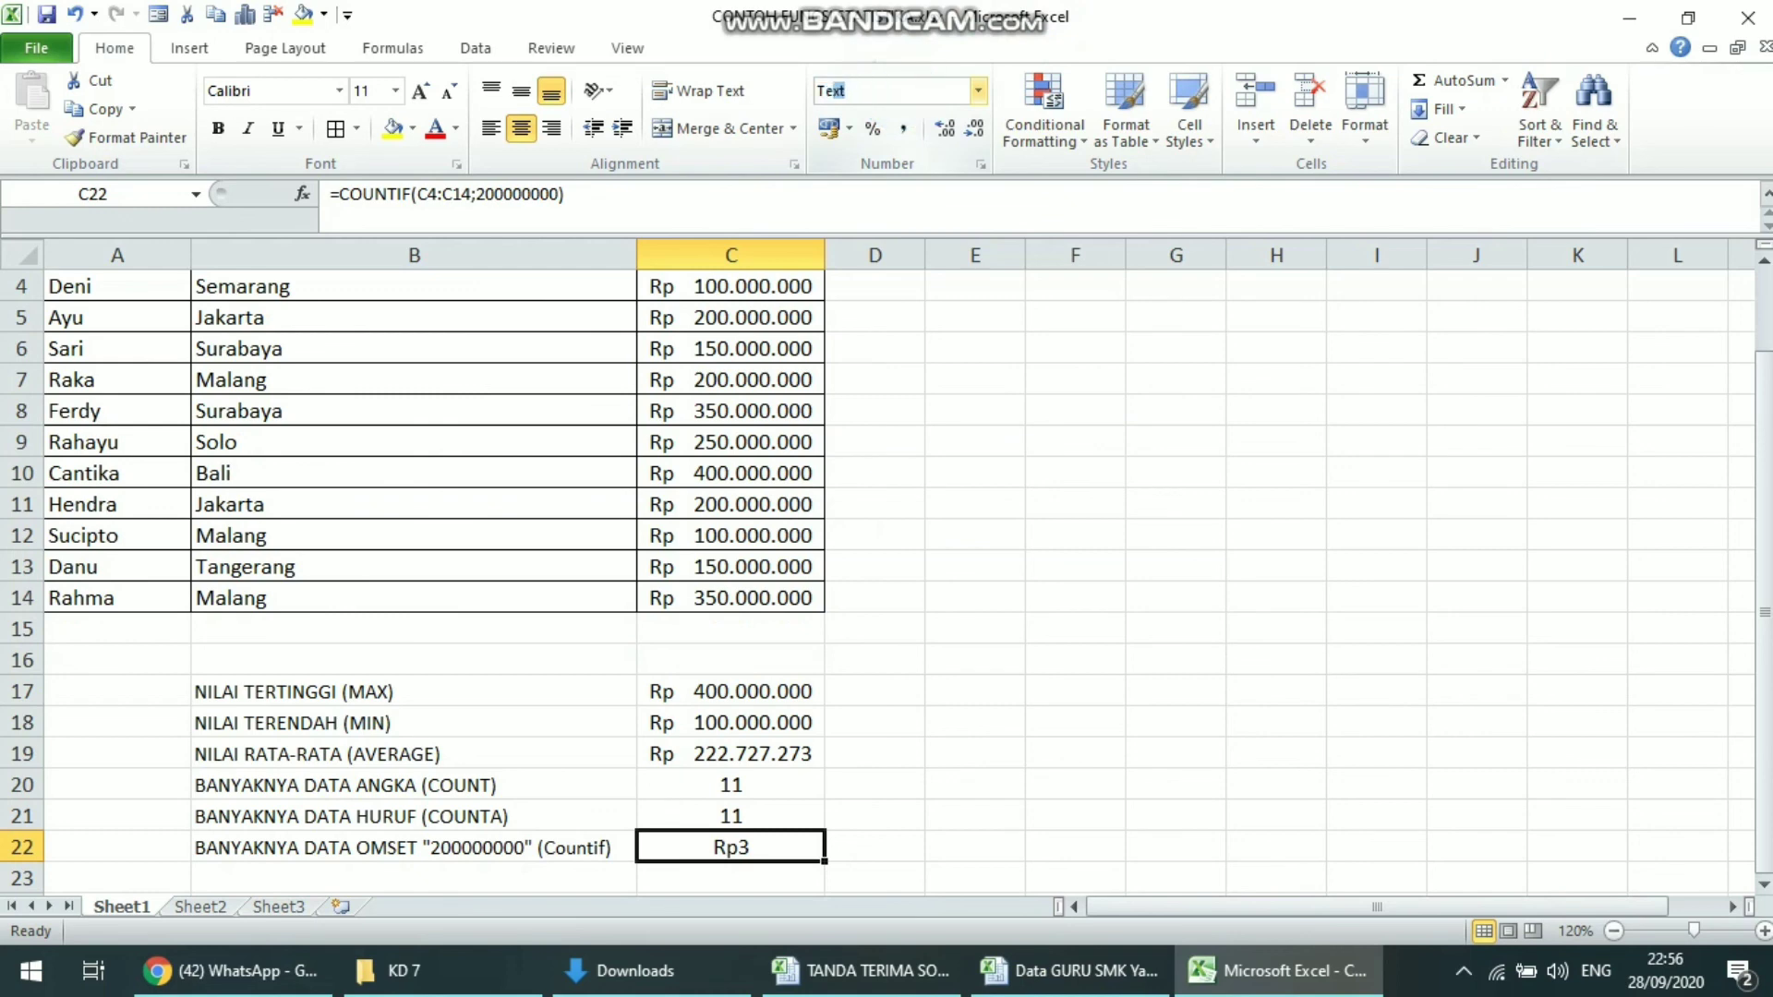
key(Return)
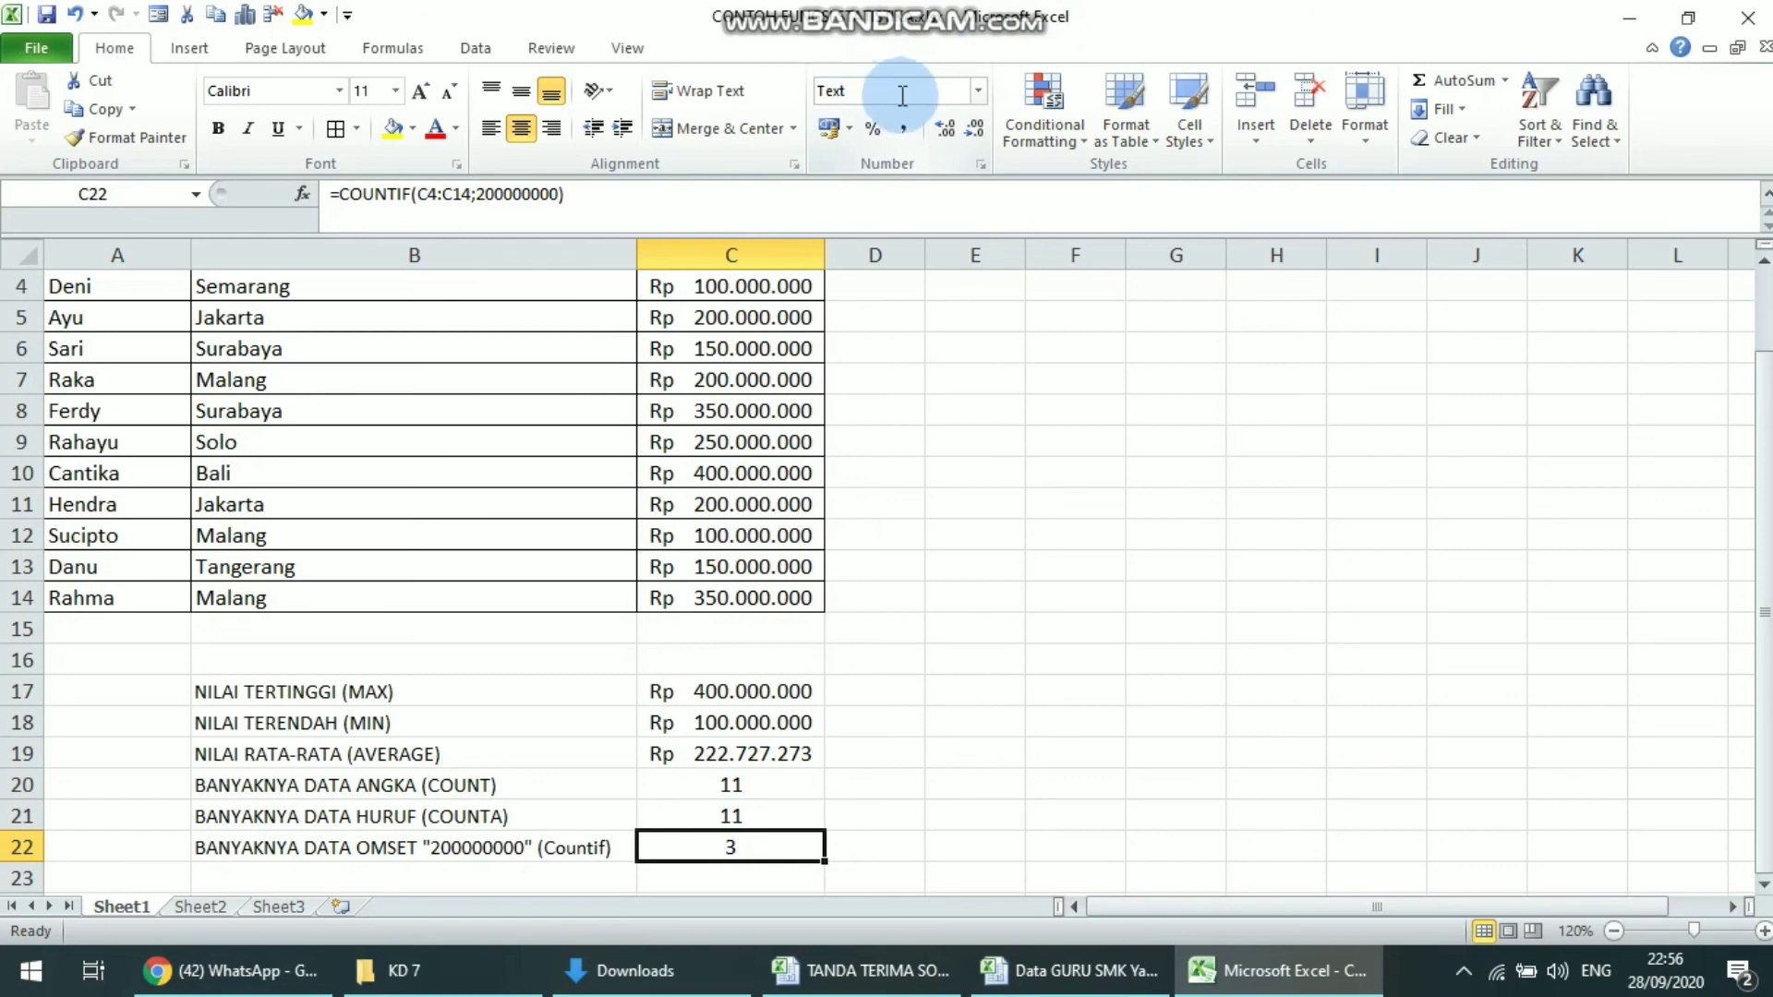
click(1016, 405)
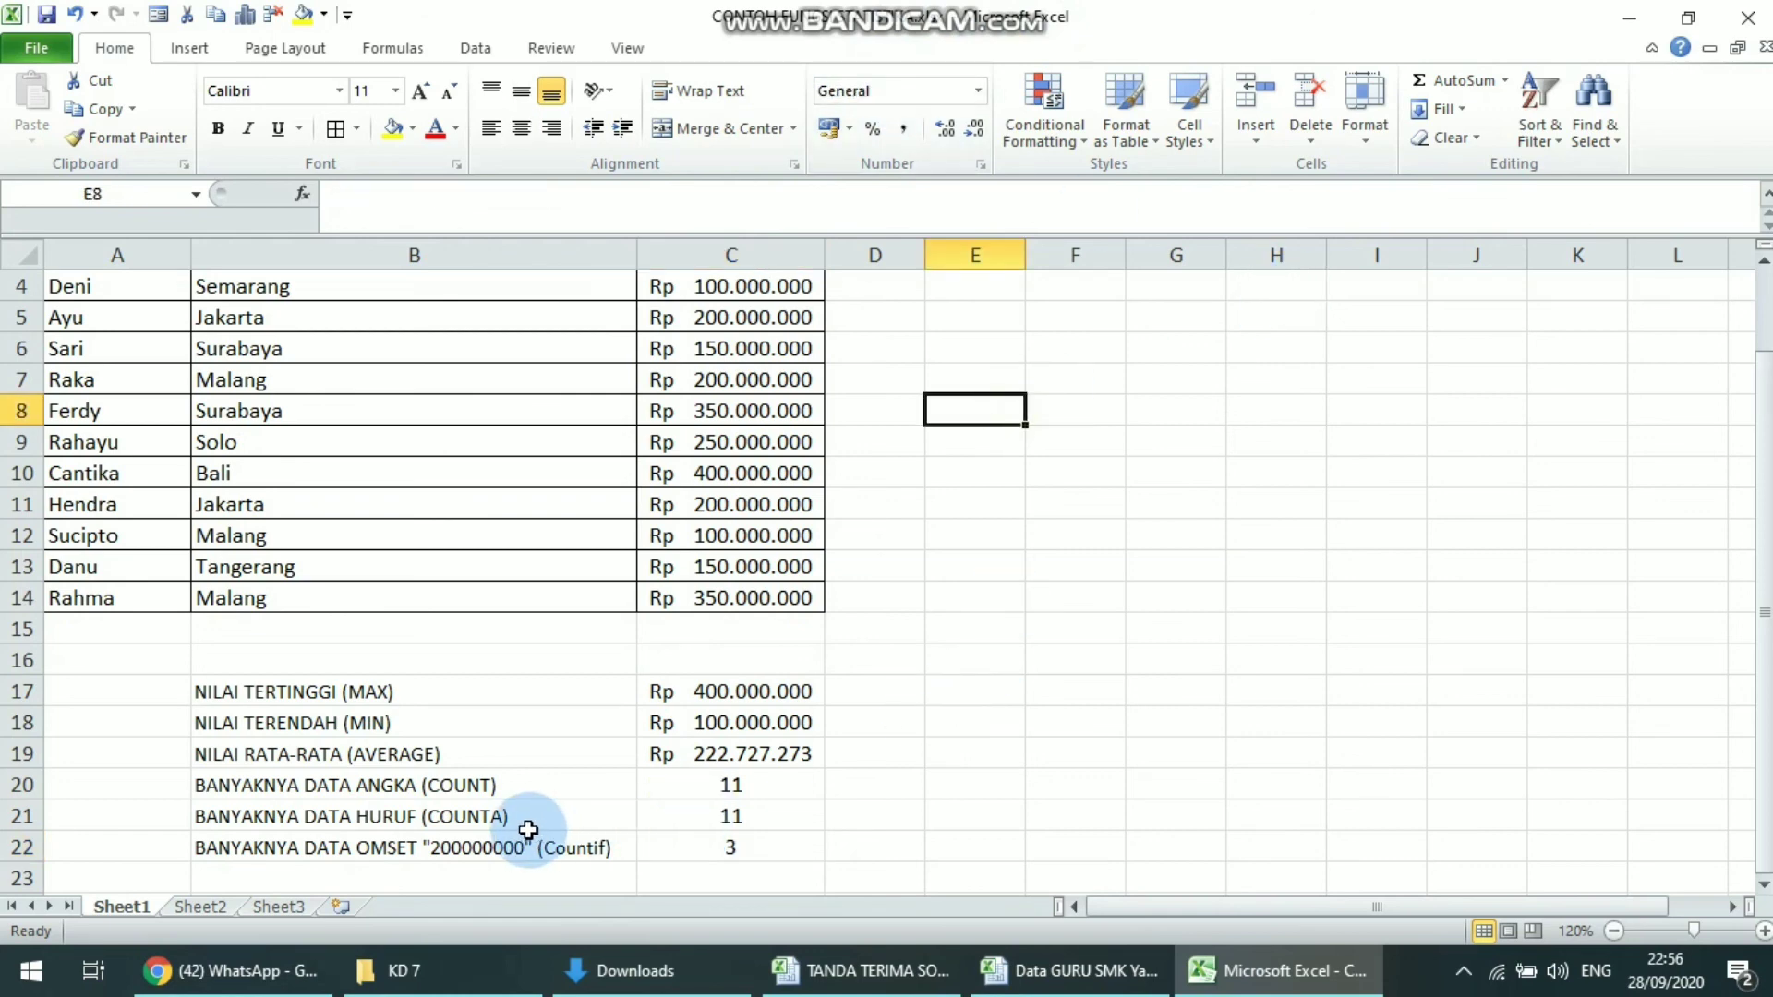